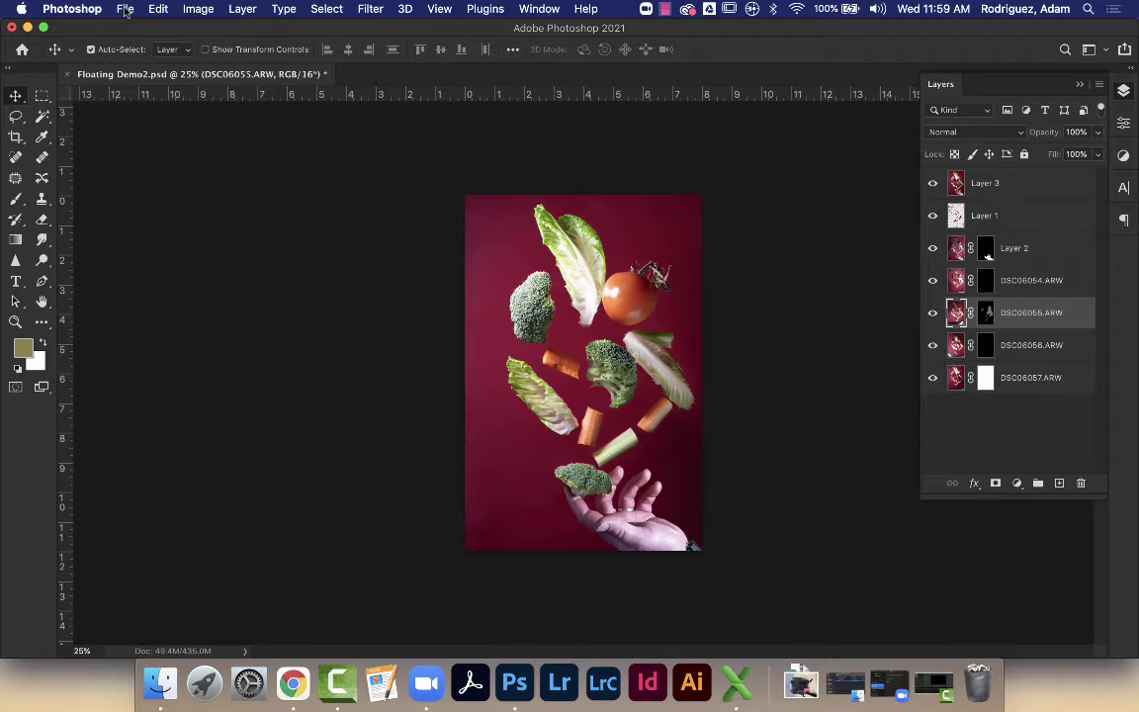
# Create a 7 x 5 inch, 300 ppi RGB document named Ad 1 from the Default Photoshop Size preset
pyautogui.click(125, 10)
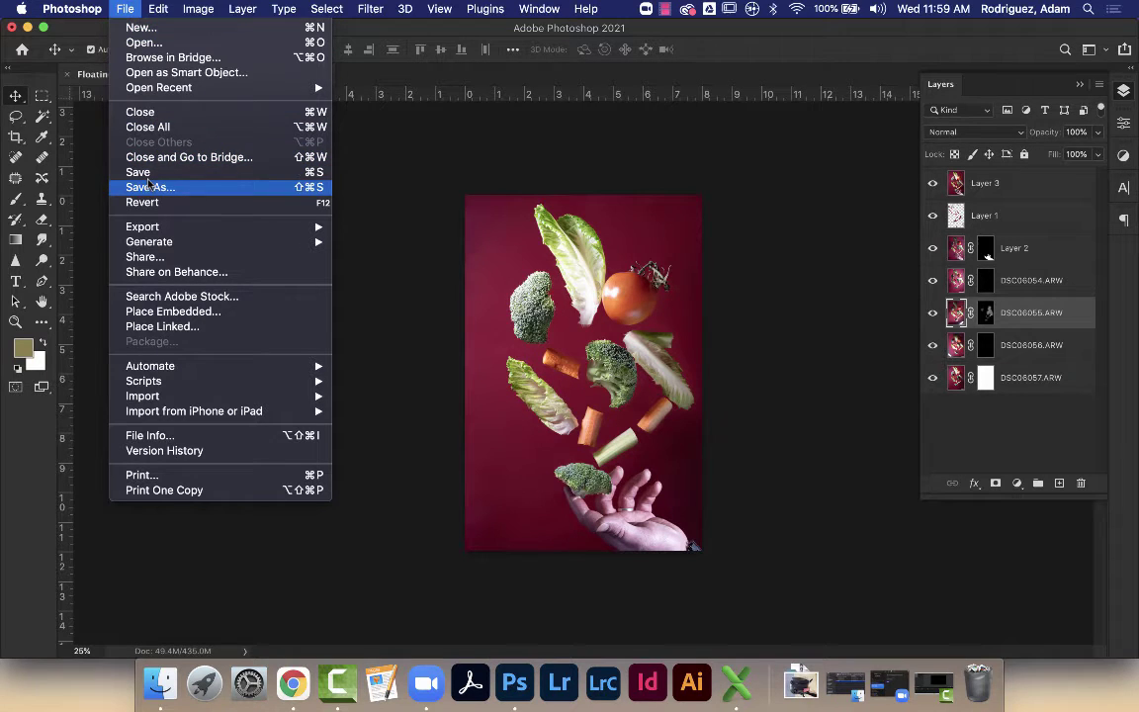
pyautogui.click(138, 28)
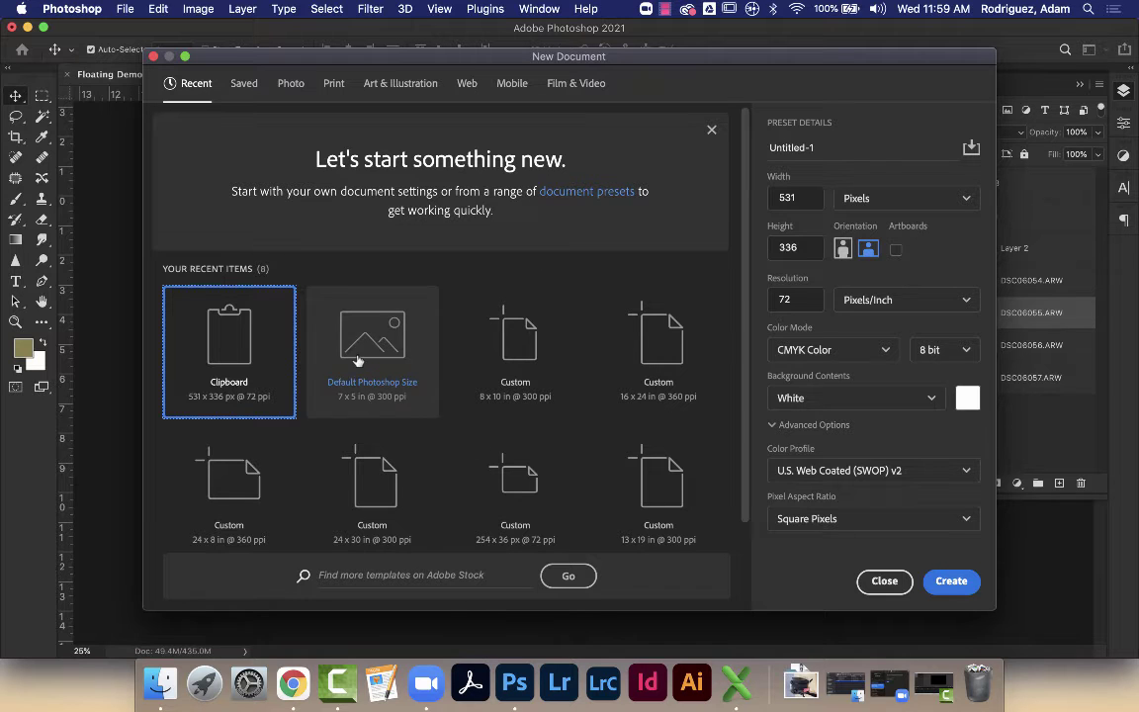
pyautogui.click(289, 87)
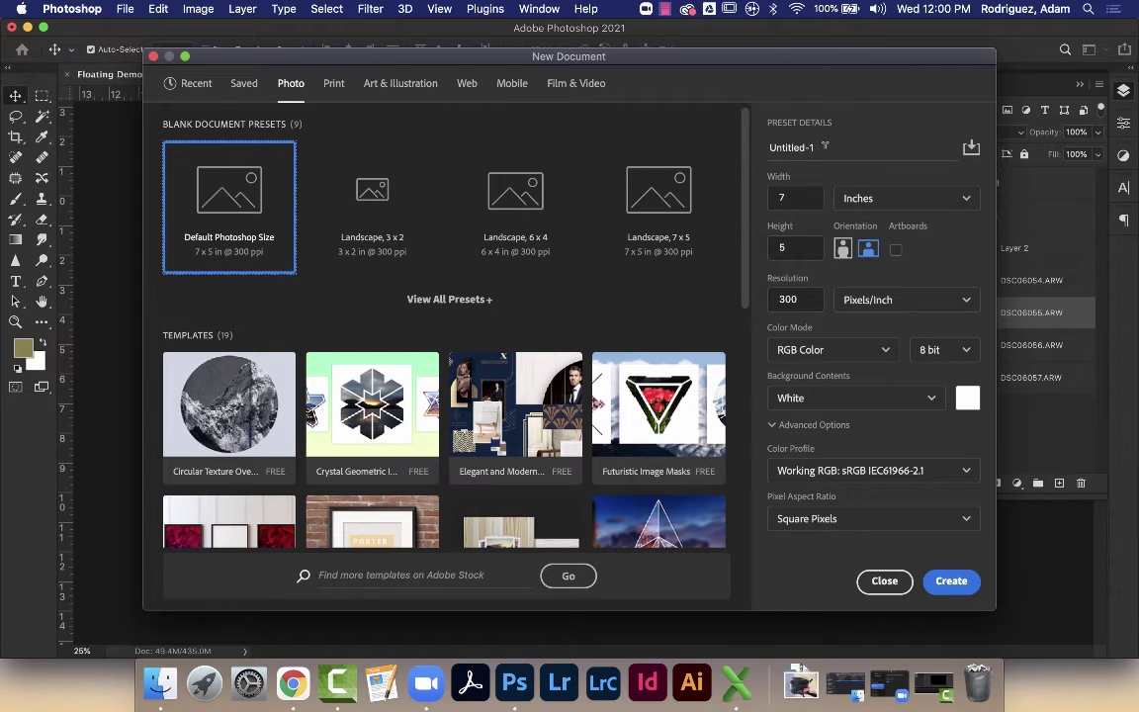
pyautogui.click(824, 146)
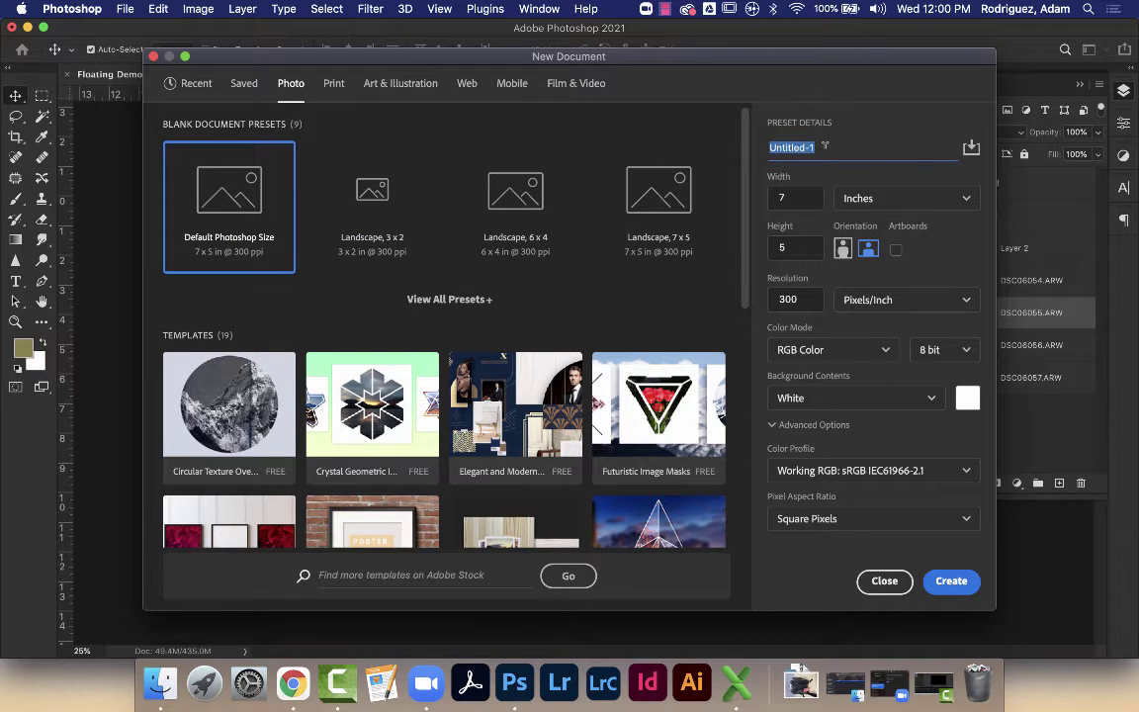
pyautogui.write('Ad 1')
pyautogui.click(951, 581)
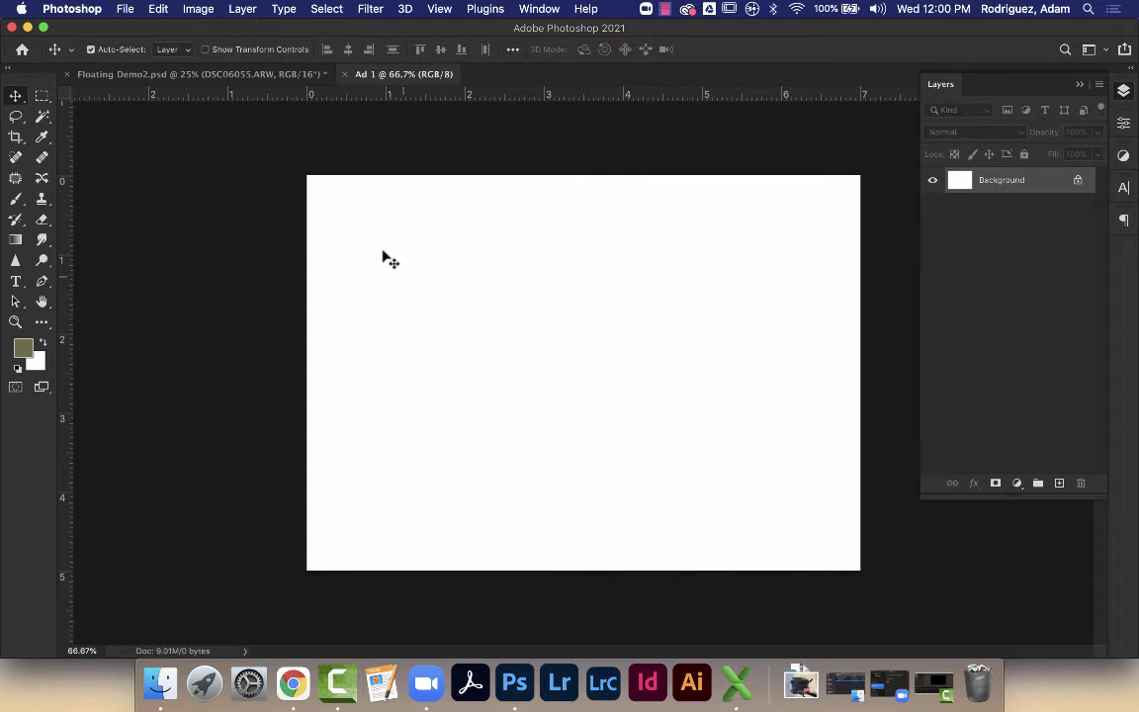
# Start Place Embedded and browse the Downloads folder sorted by Date Added
pyautogui.click(125, 10)
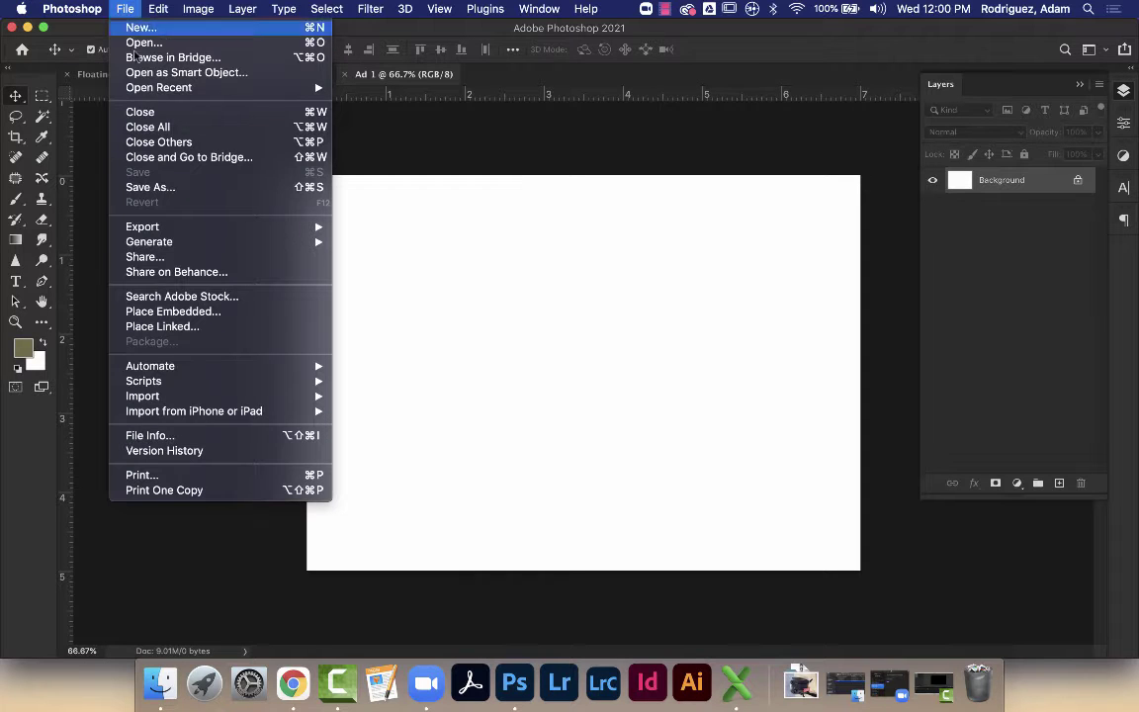
pyautogui.moveTo(152, 89)
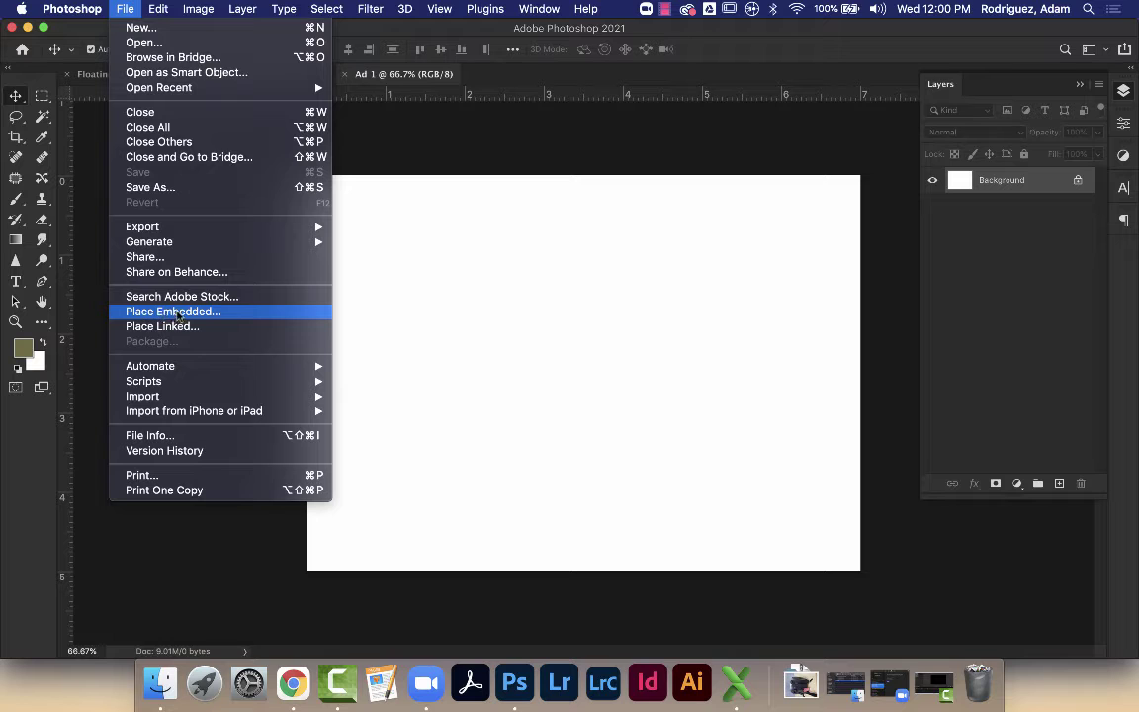
pyautogui.click(177, 312)
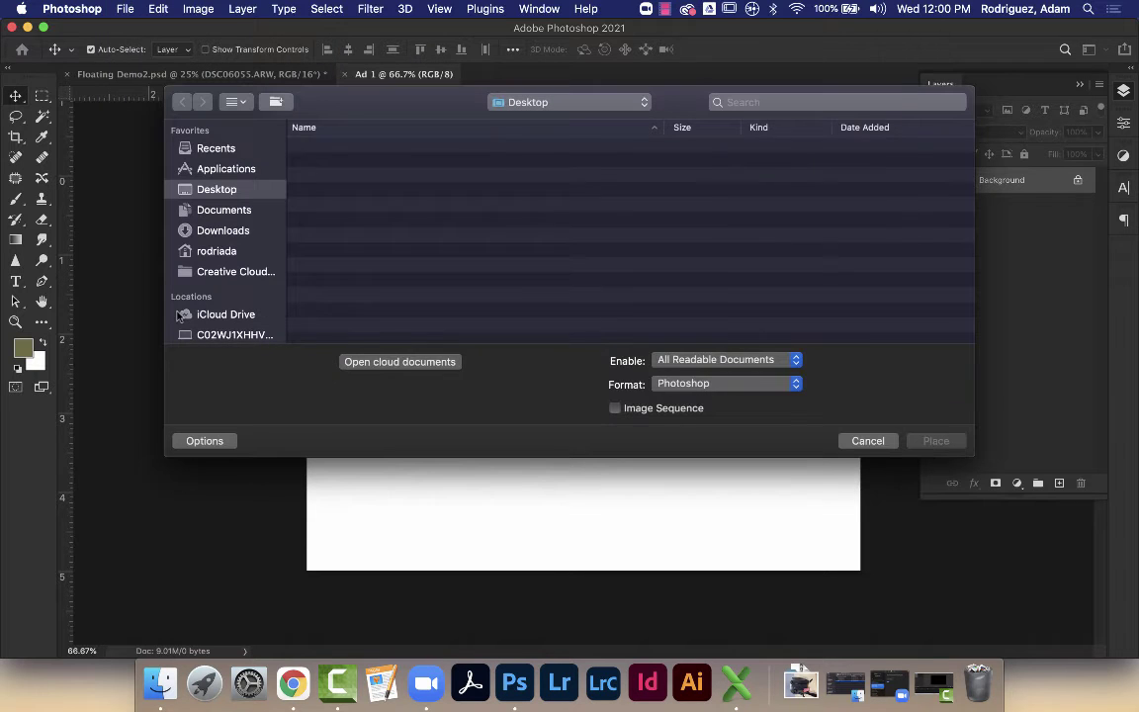
pyautogui.click(218, 237)
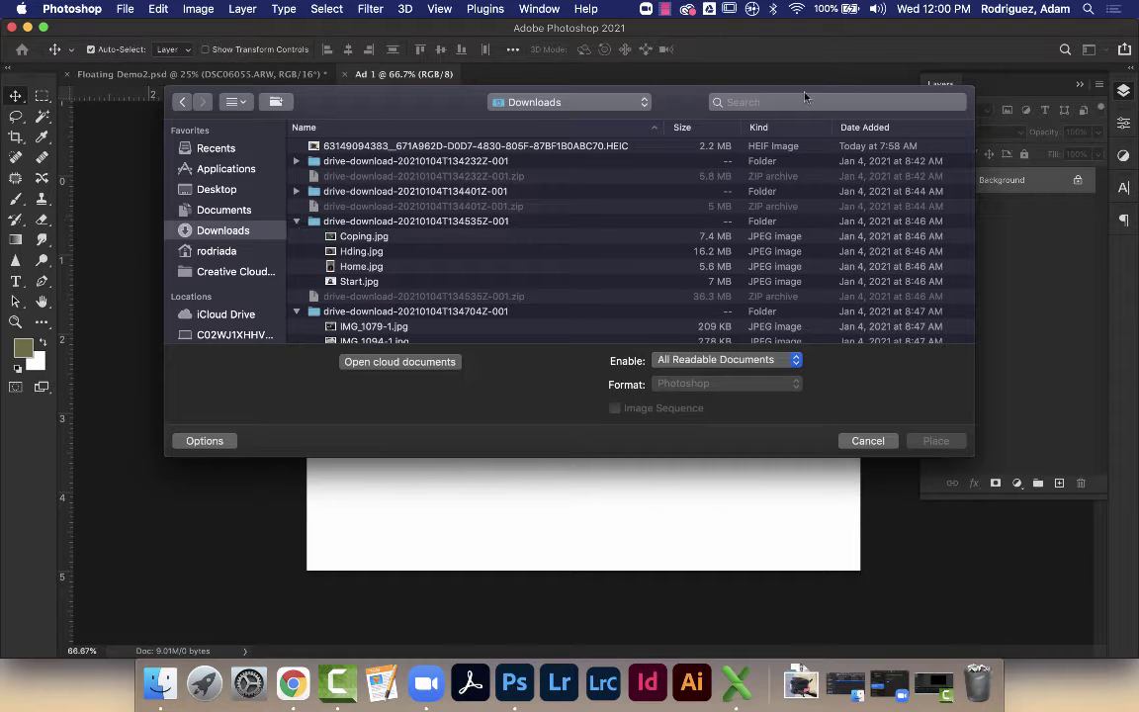
pyautogui.click(865, 128)
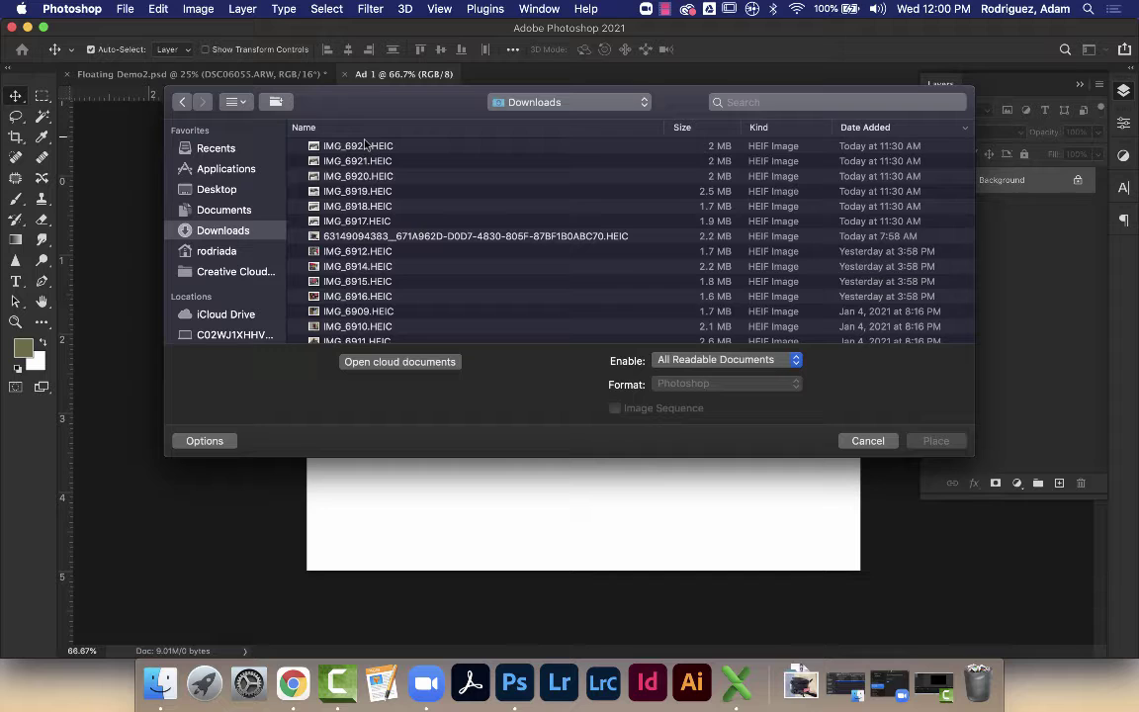
pyautogui.click(365, 147)
# Preview the shoe photos with Quick Look, then place IMG_6921.HEIC and commit it
pyautogui.press('space')
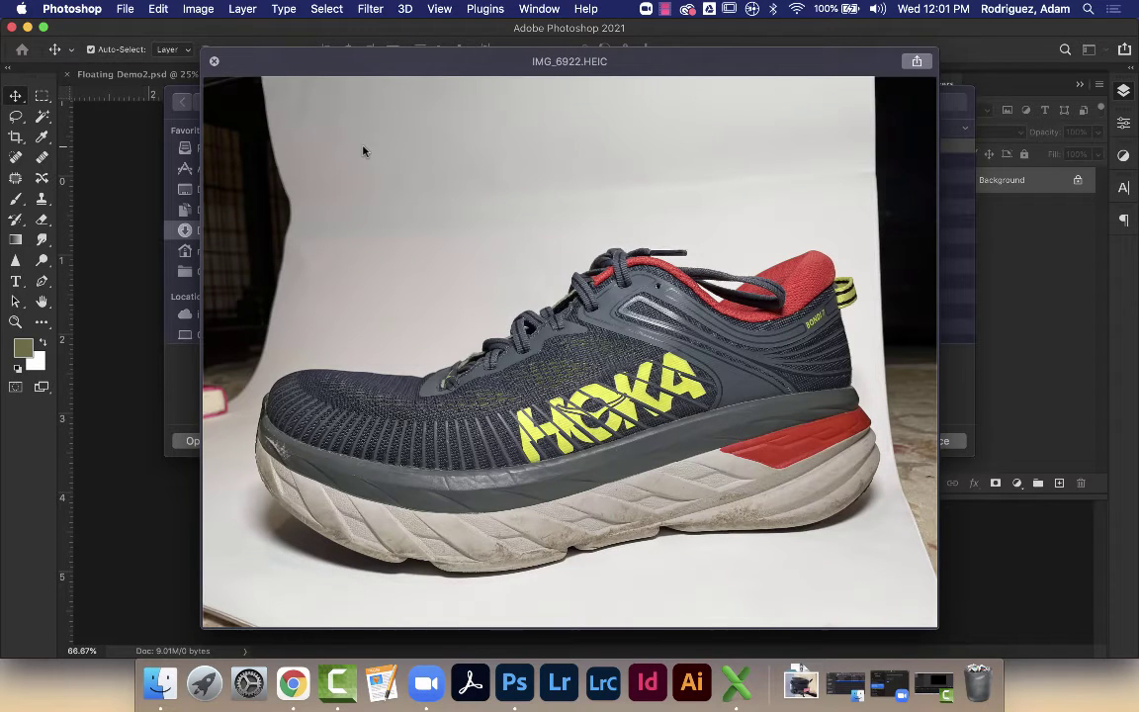
pyautogui.press('Down')
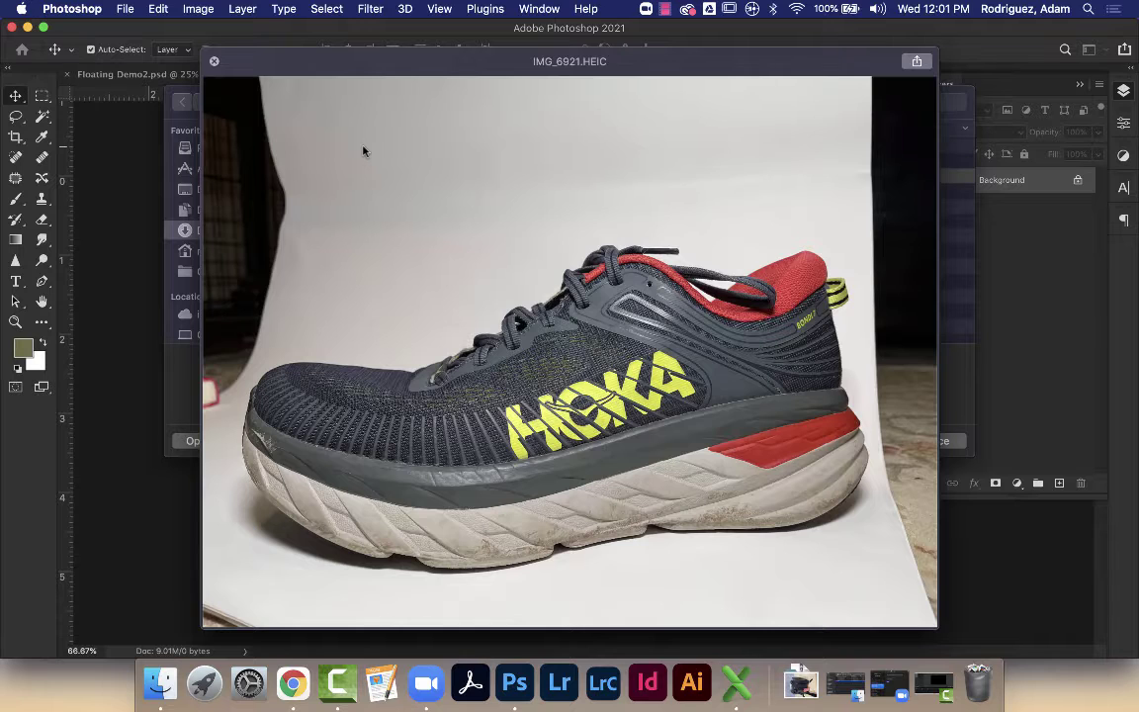
pyautogui.press('Down')
pyautogui.press('Down')
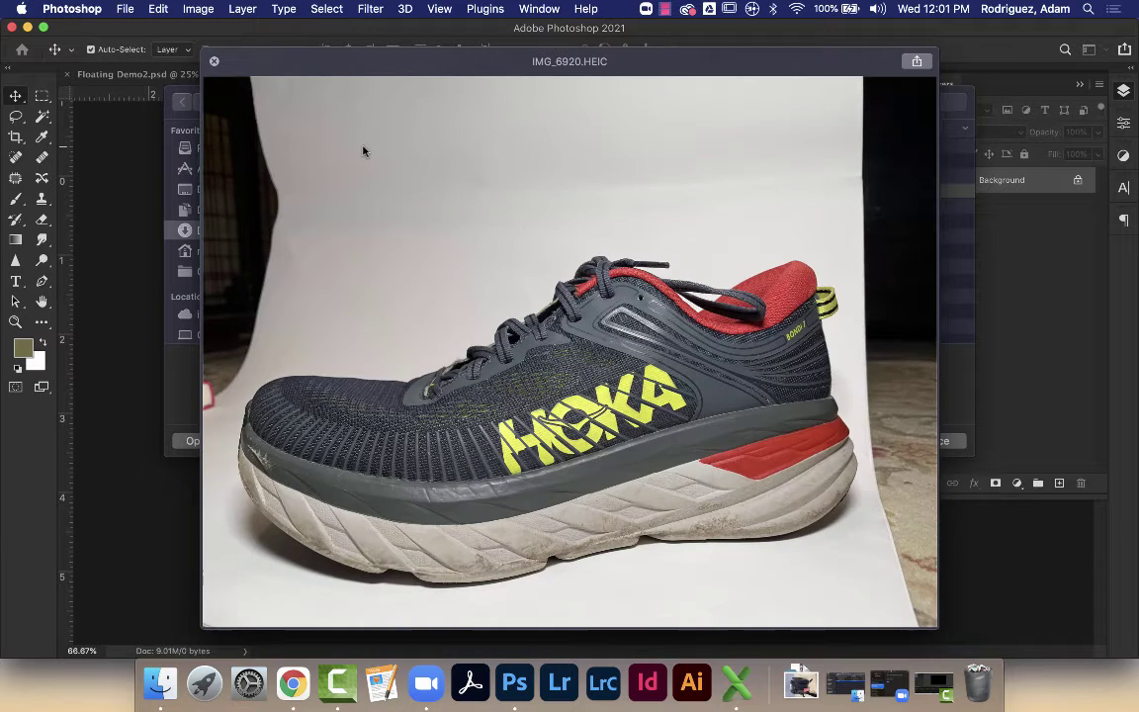
pyautogui.press('Up')
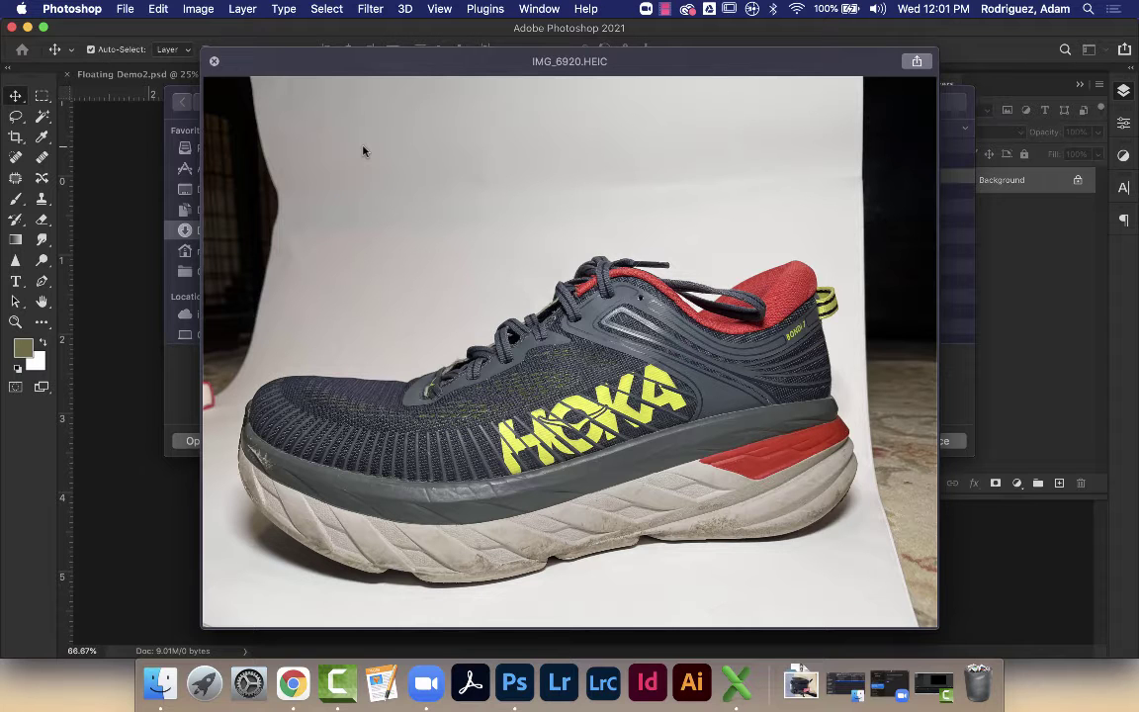
pyautogui.press('Down')
pyautogui.press('Down')
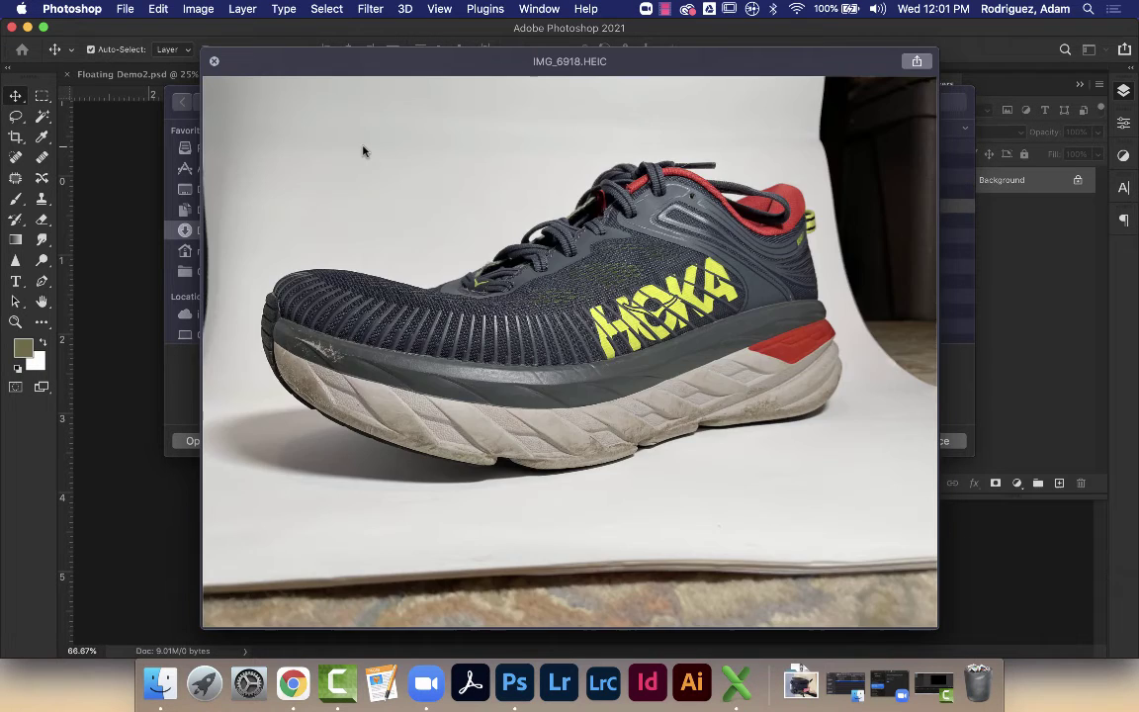
pyautogui.press('Up')
pyautogui.press('Down')
pyautogui.press('Up')
pyautogui.press('Up')
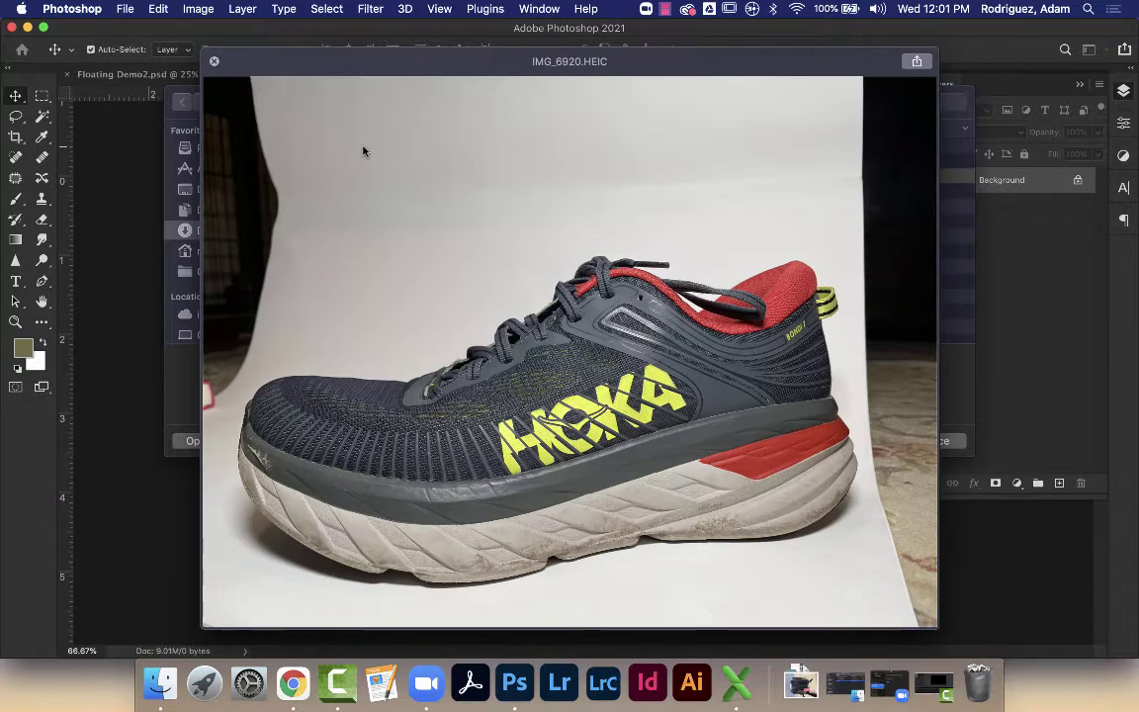
pyautogui.press('Up')
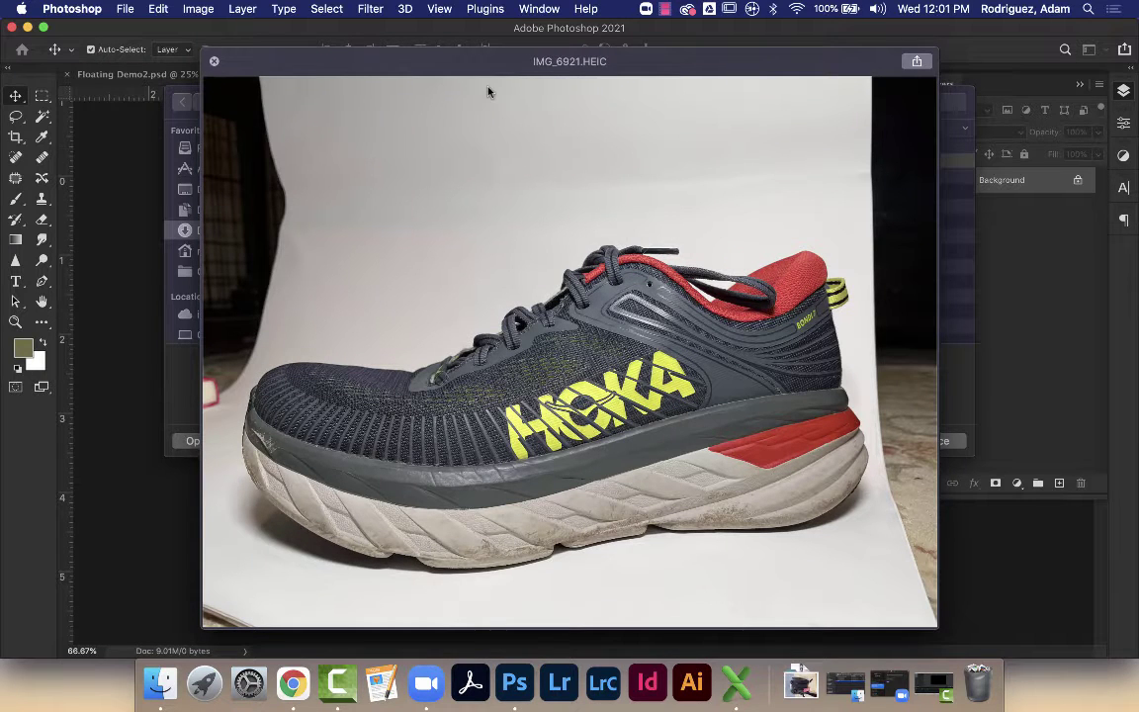
pyautogui.press('space')
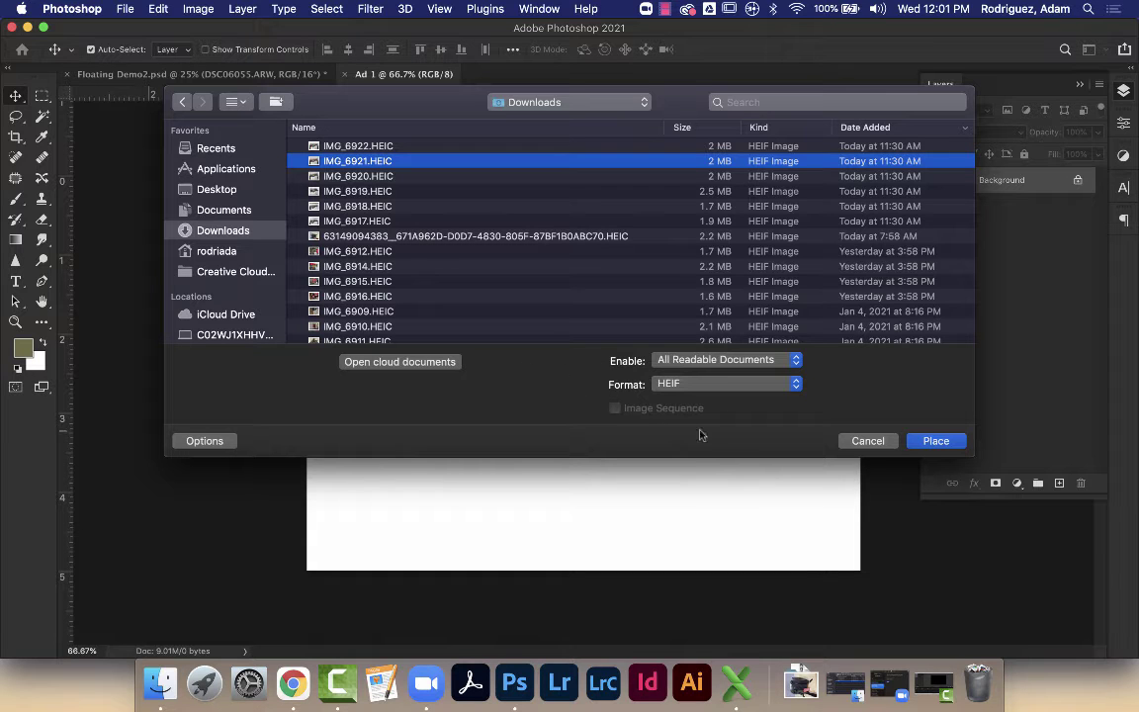
pyautogui.click(924, 446)
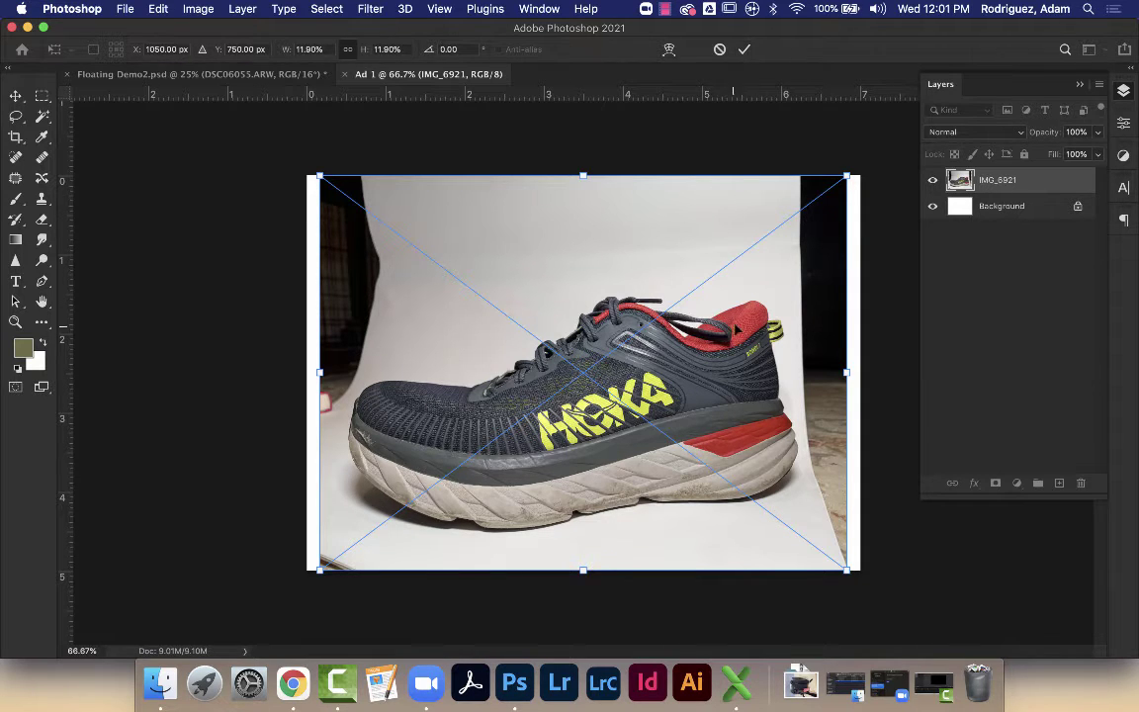
pyautogui.press('Return')
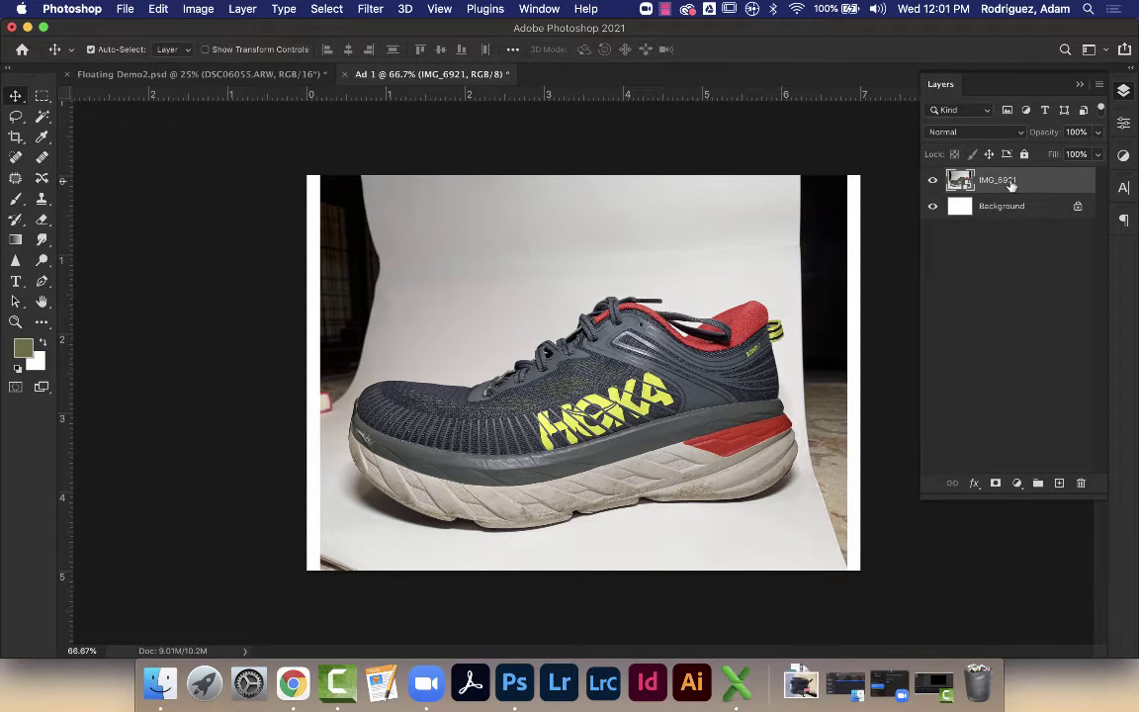
# Toggle the IMG_6921 layer's visibility and select the shoe with Select > Subject
pyautogui.click(932, 182)
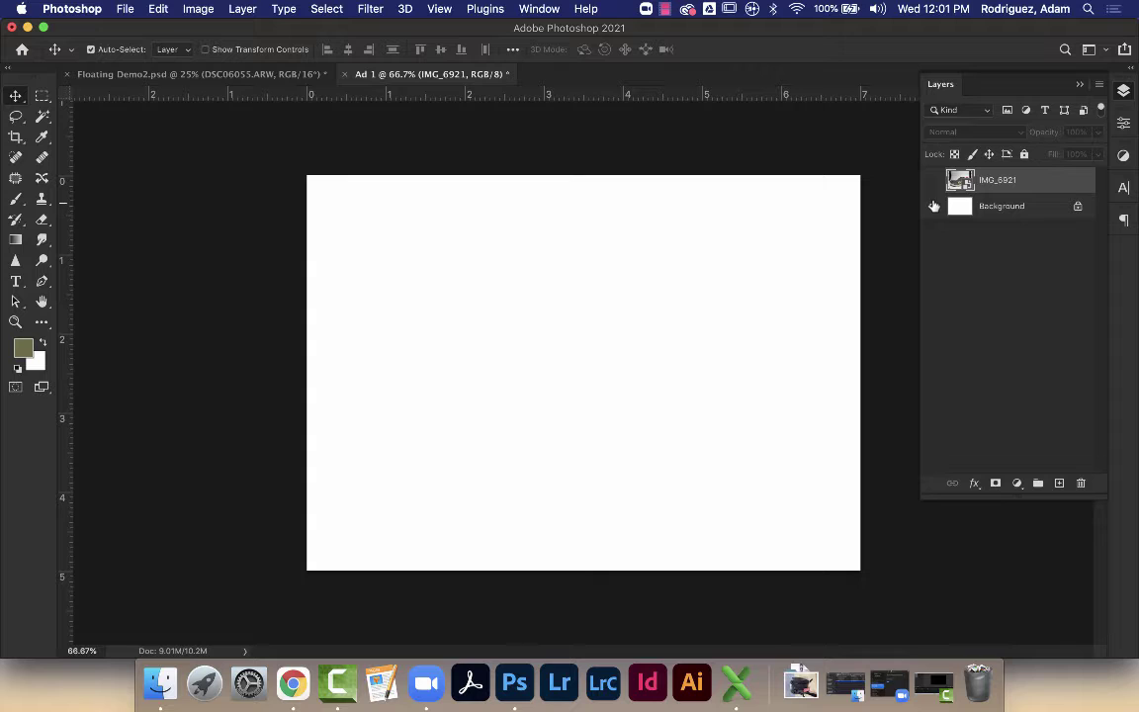
pyautogui.click(932, 183)
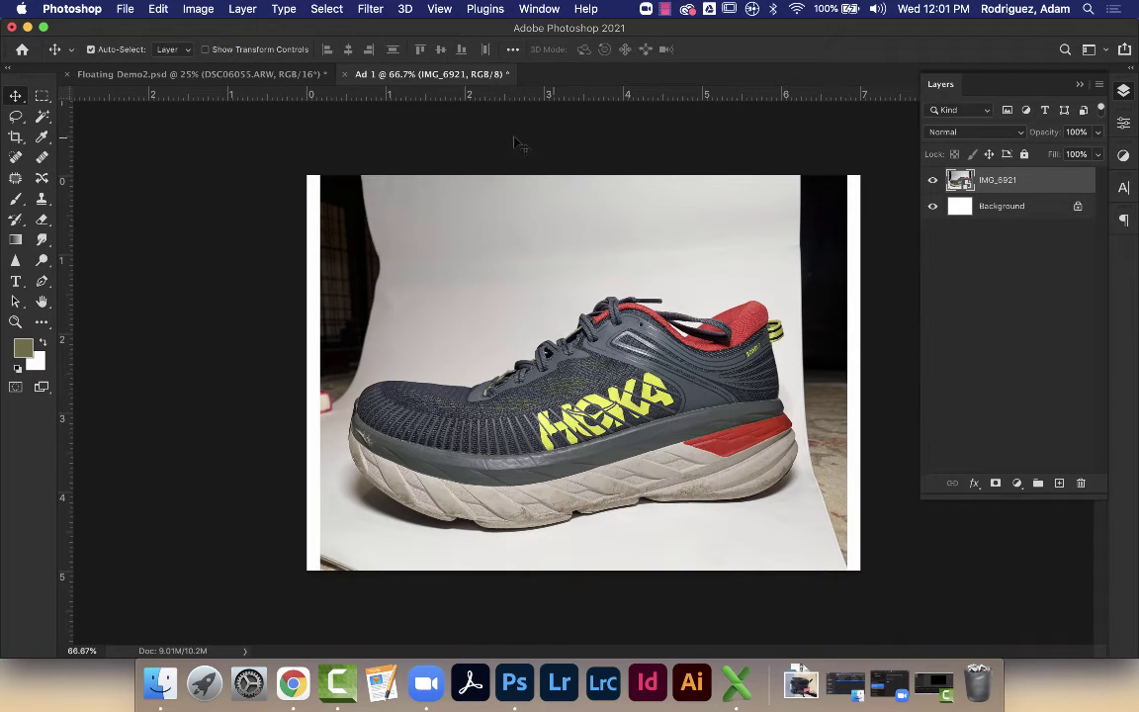
pyautogui.click(333, 9)
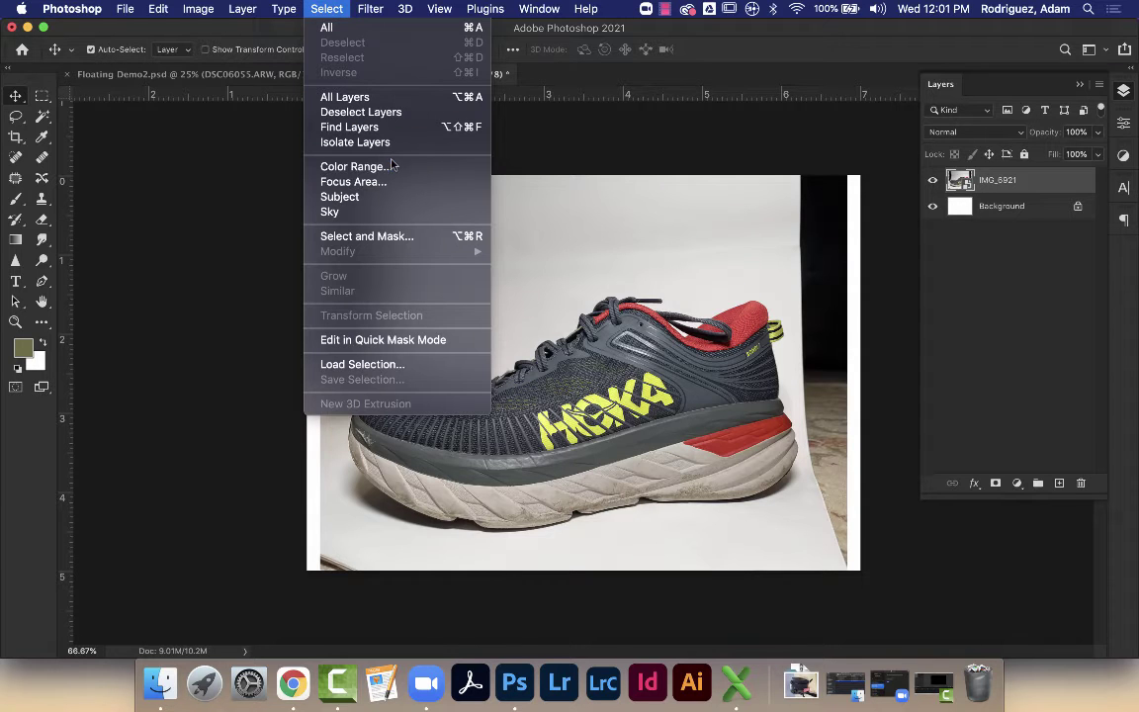
pyautogui.click(339, 197)
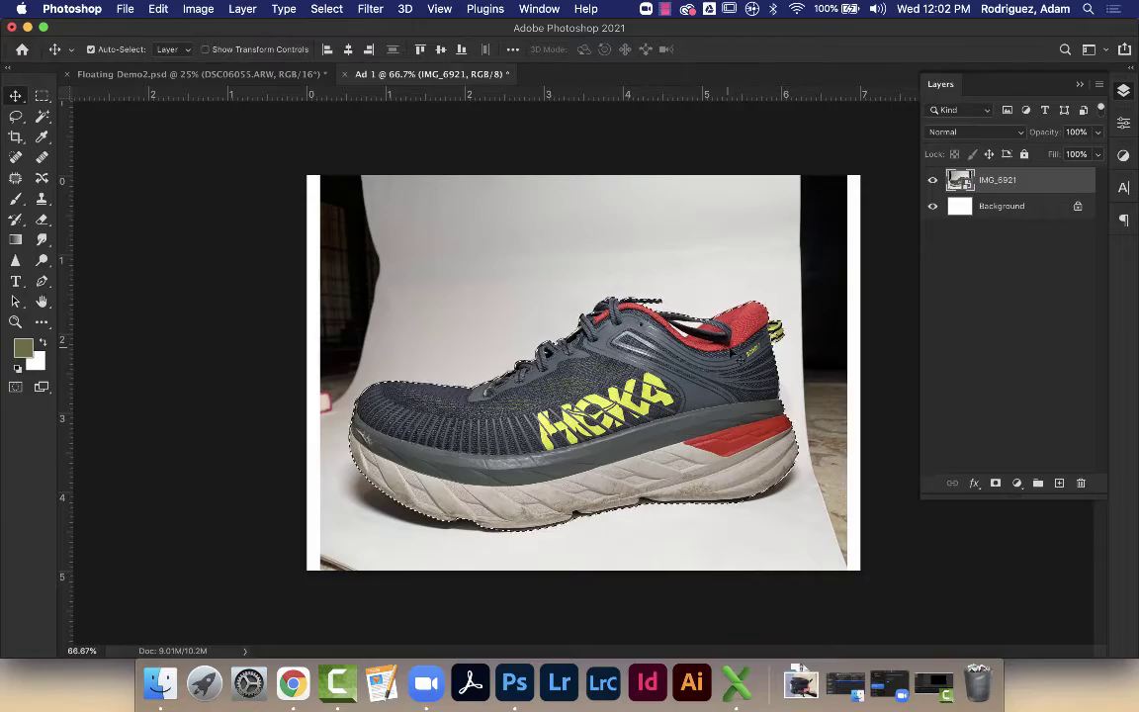
# Zoom to 200% and pan around to inspect the selection edges
pyautogui.press('super+equal')
pyautogui.press('super+equal')
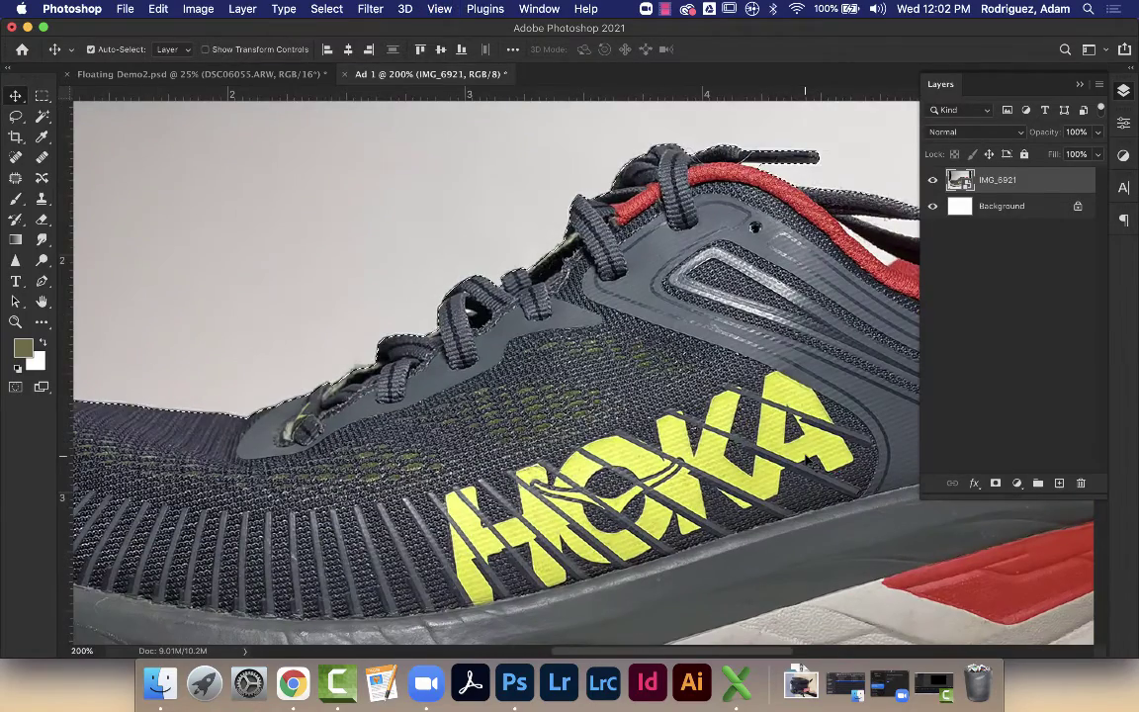
pyautogui.scroll(-10, 799, 497)
pyautogui.hscroll(4, 799, 500)
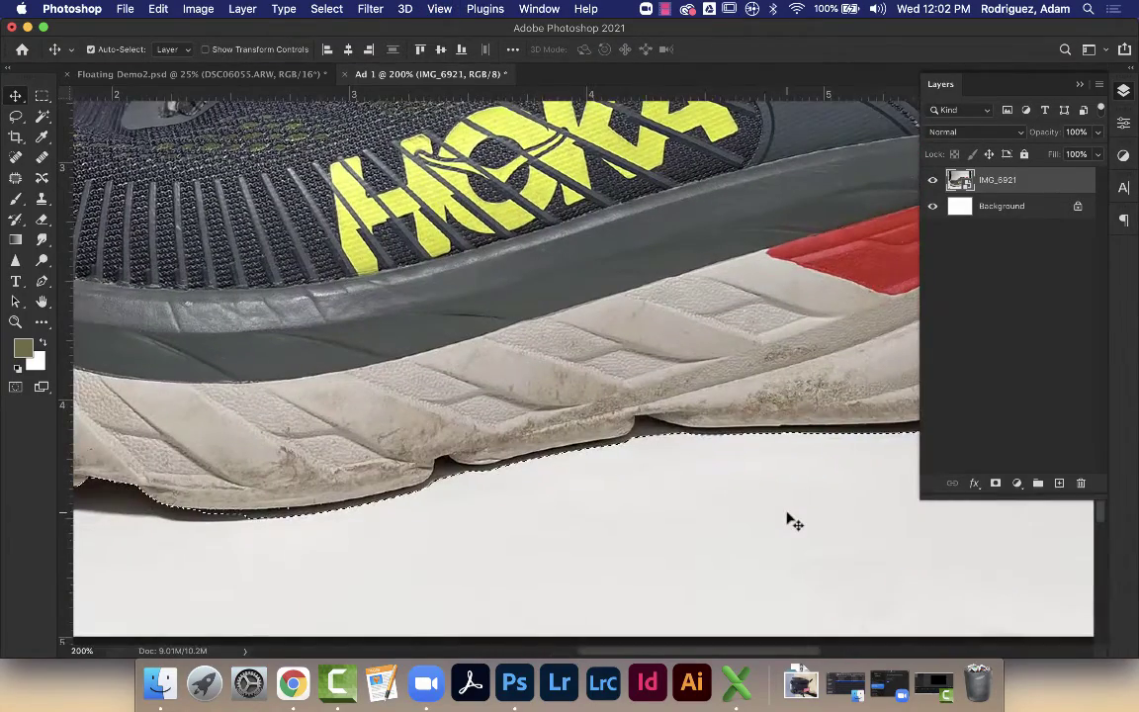
pyautogui.hscroll(-10, 791, 522)
pyautogui.scroll(-1, 791, 522)
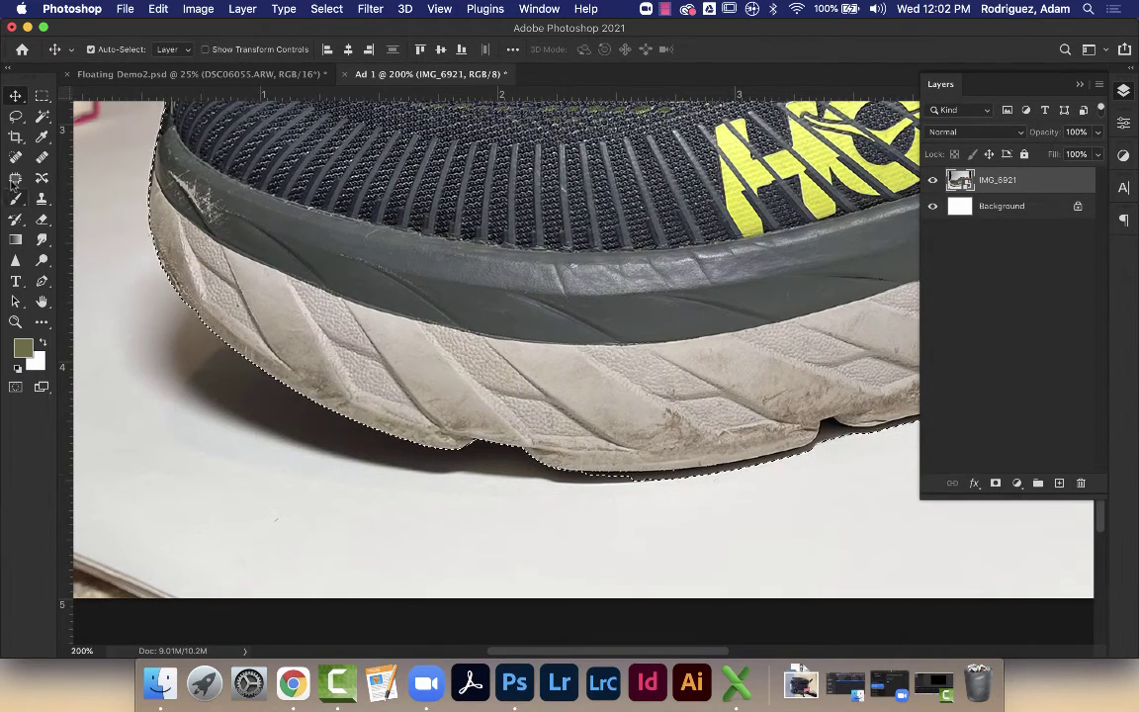
# With the Quick Selection Tool, Alt-brush the shadow beneath the sole out of the selection
pyautogui.click(42, 117)
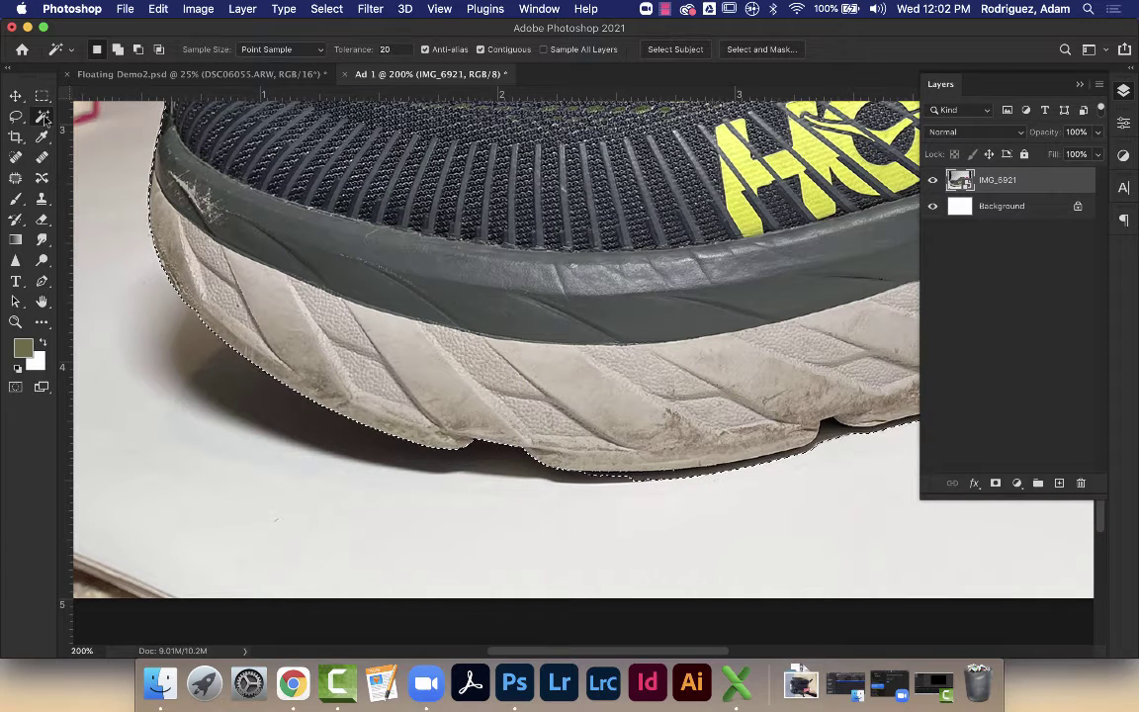
pyautogui.rightClick(42, 117)
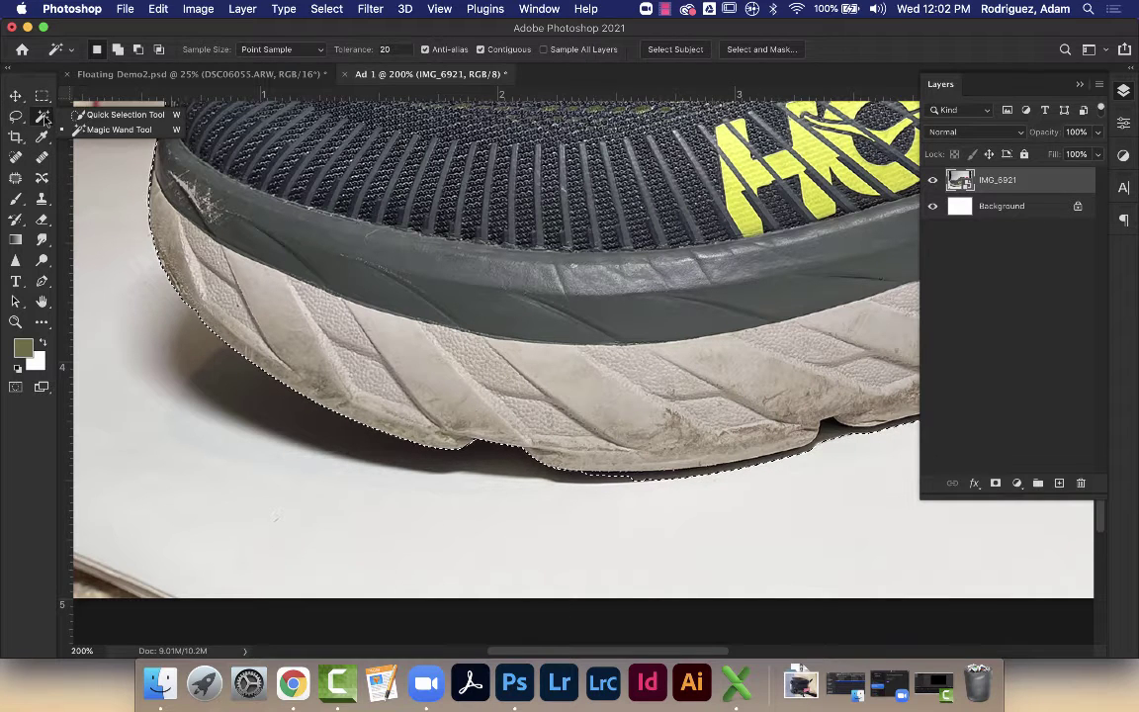
pyautogui.click(118, 115)
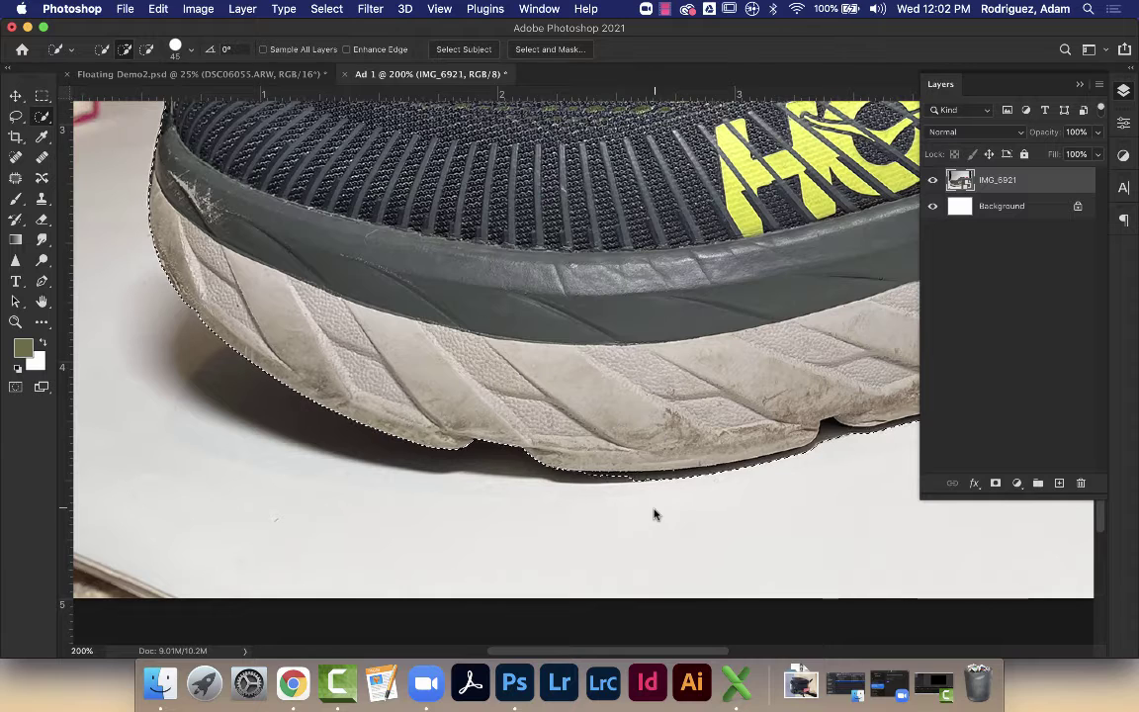
pyautogui.press('super+d')
pyautogui.hscroll(2, 653, 514)
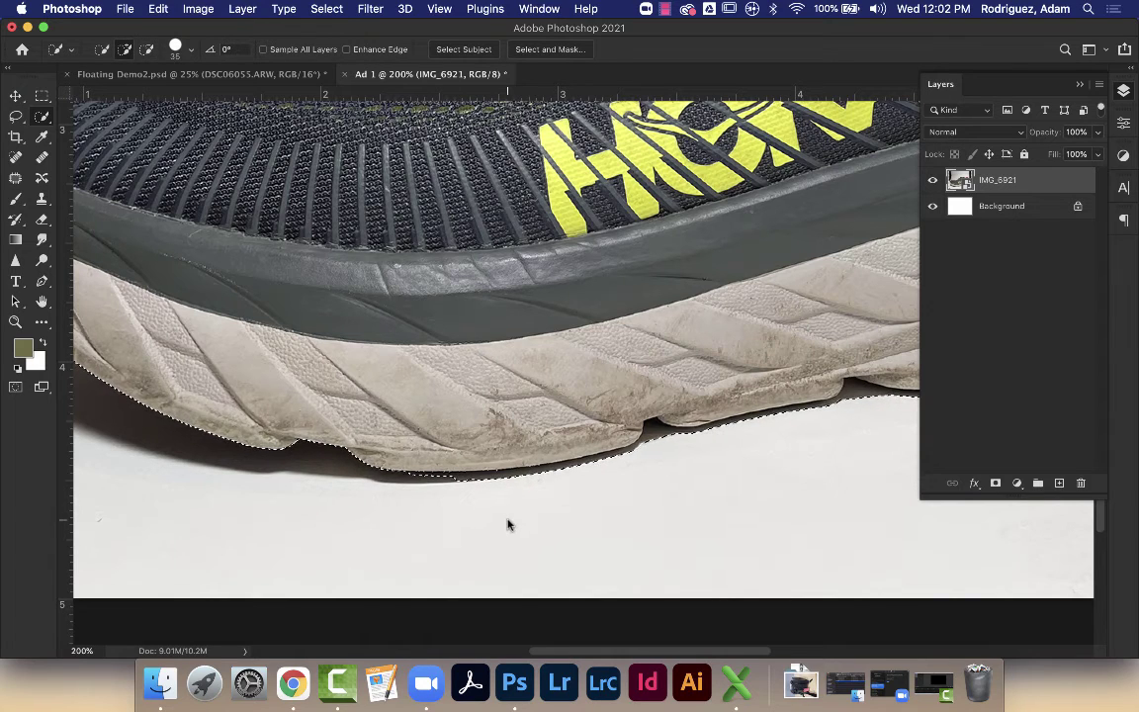
pyautogui.press('alt')
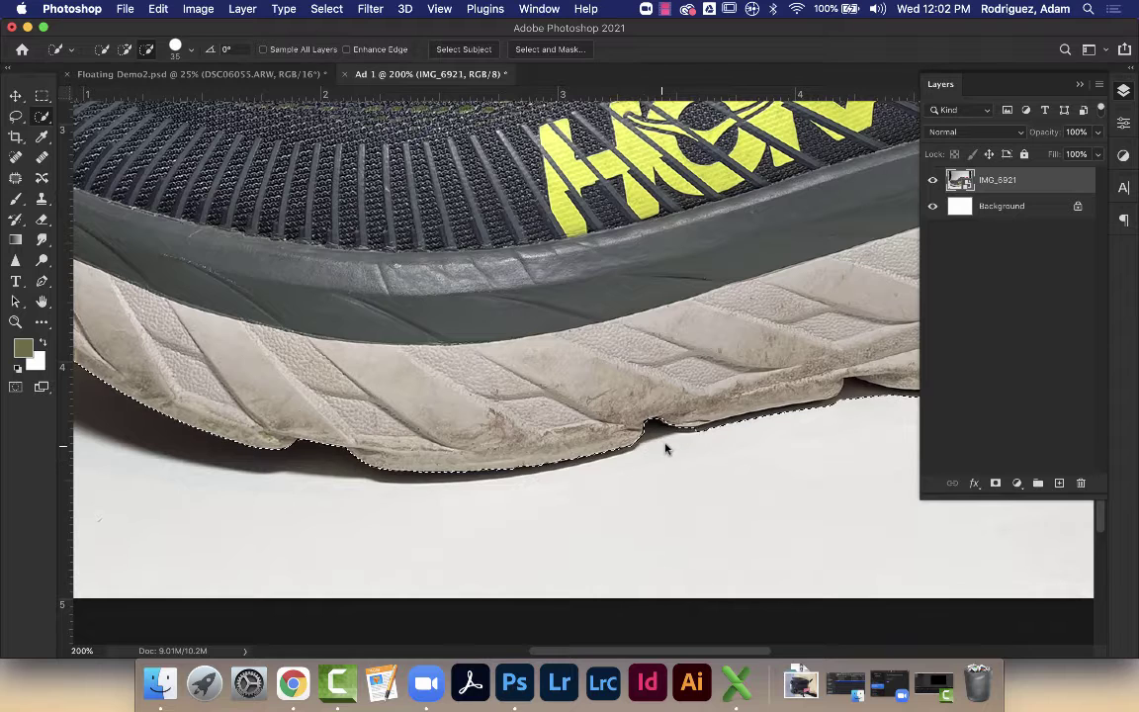
pyautogui.hscroll(5, 721, 463)
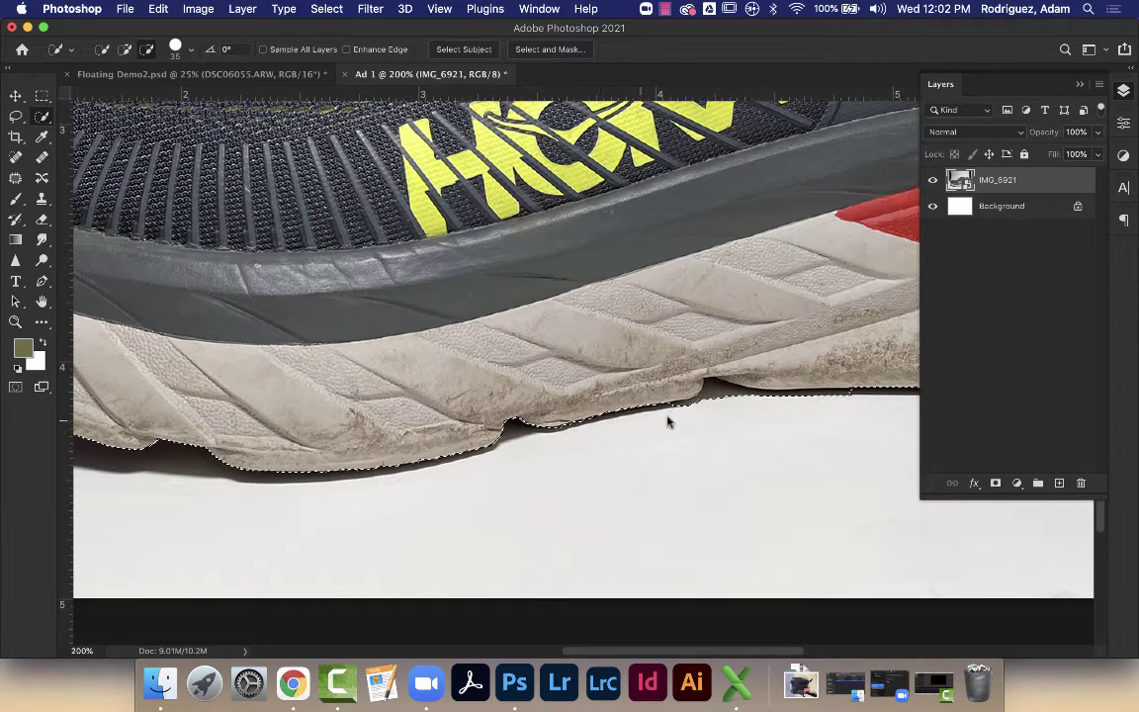
pyautogui.hscroll(4, 717, 419)
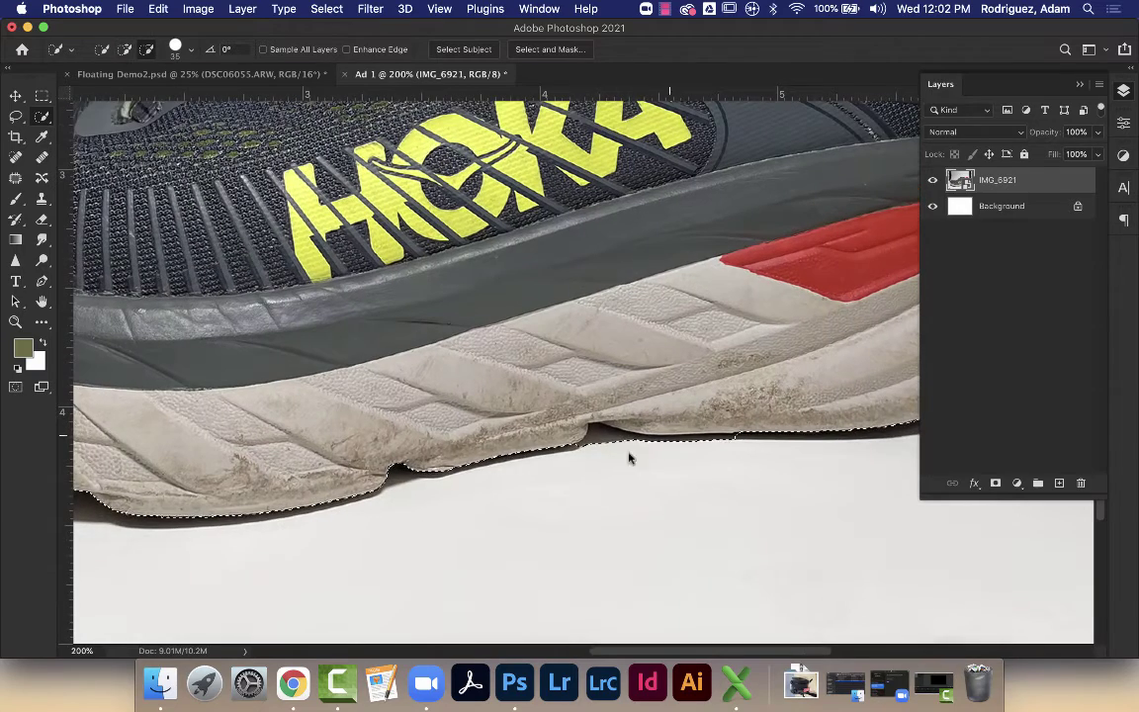
pyautogui.moveTo(628, 458); pyautogui.dragTo(584, 460)
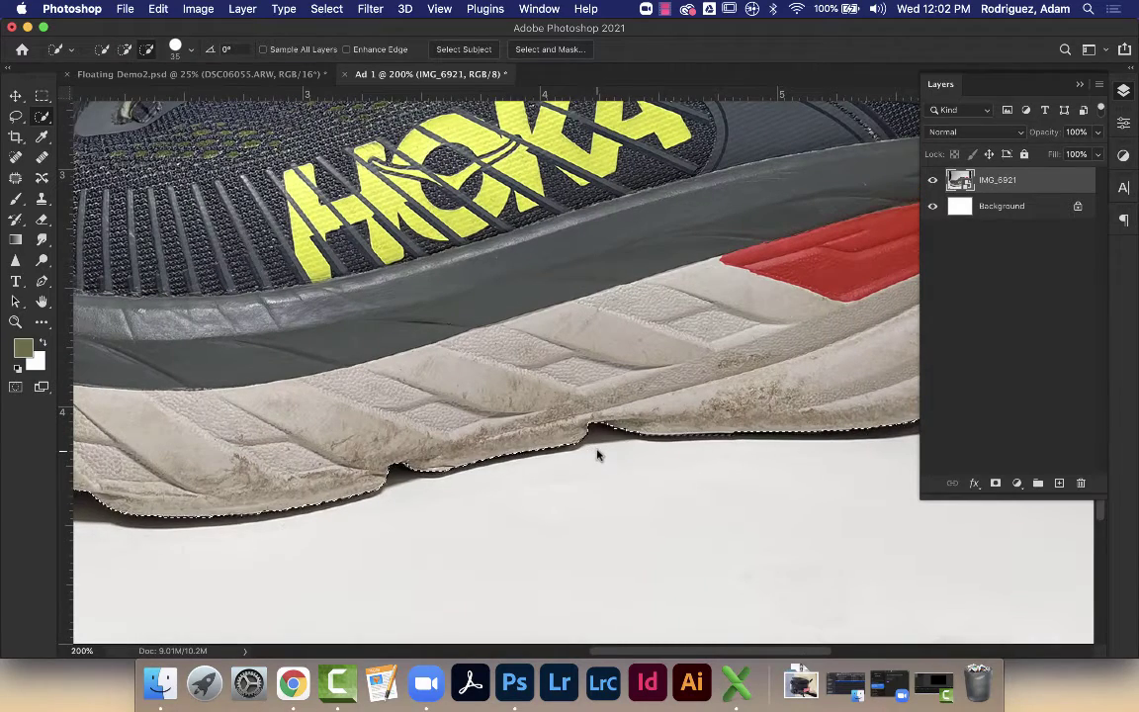
pyautogui.hscroll(10, 650, 482)
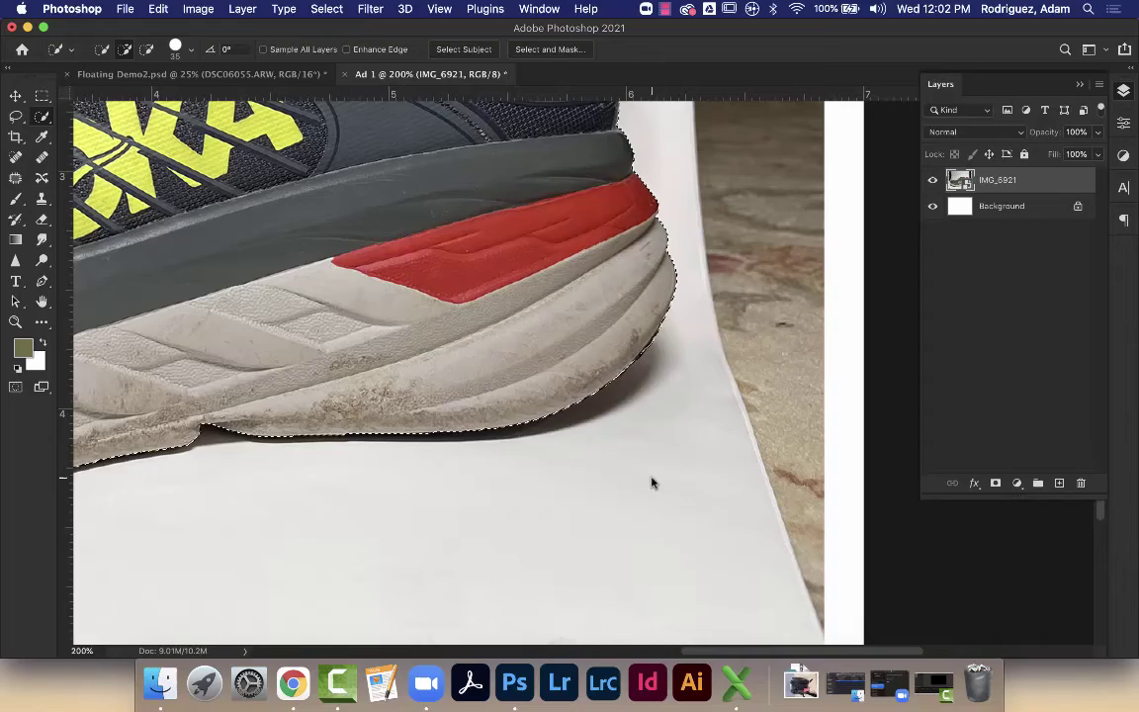
pyautogui.scroll(2, 575, 471)
pyautogui.hscroll(-2, 576, 472)
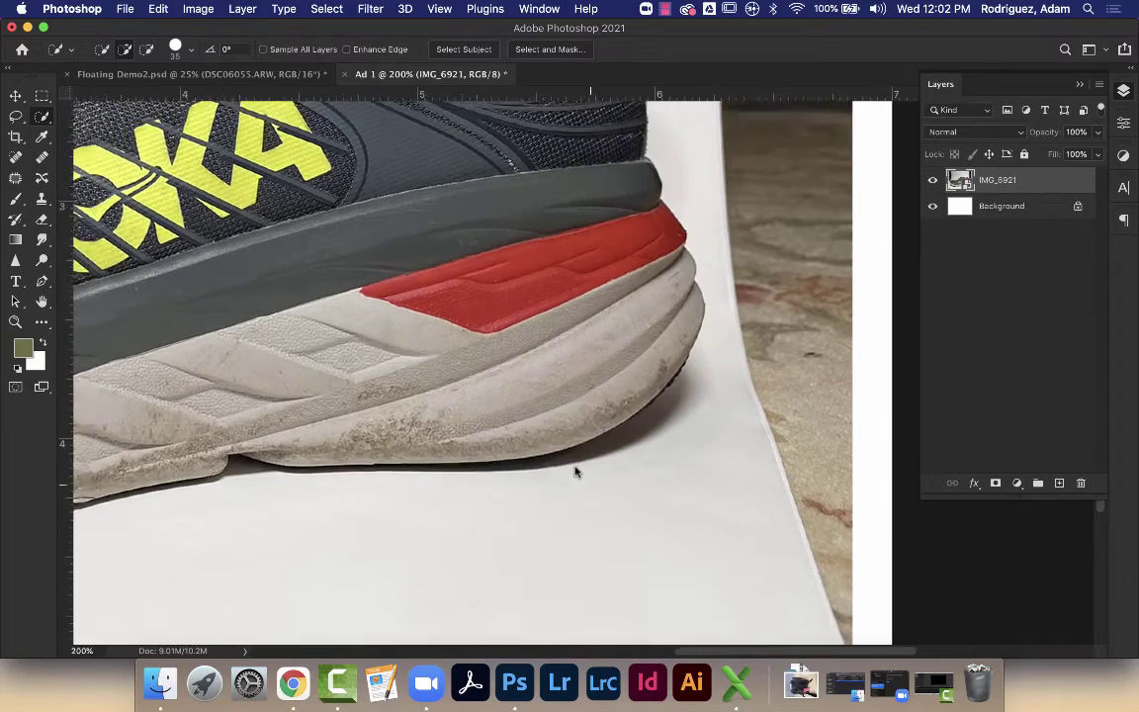
pyautogui.scroll(15, 575, 471)
pyautogui.hscroll(-1, 575, 472)
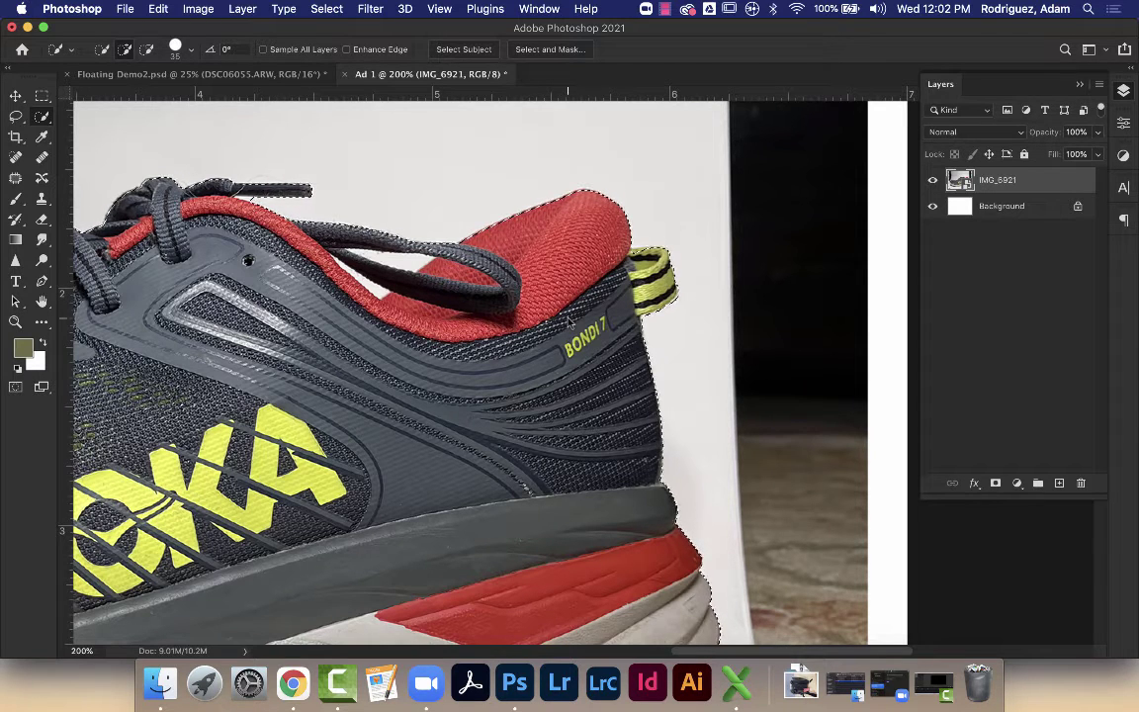
pyautogui.scroll(1, 569, 324)
pyautogui.hscroll(-1, 568, 325)
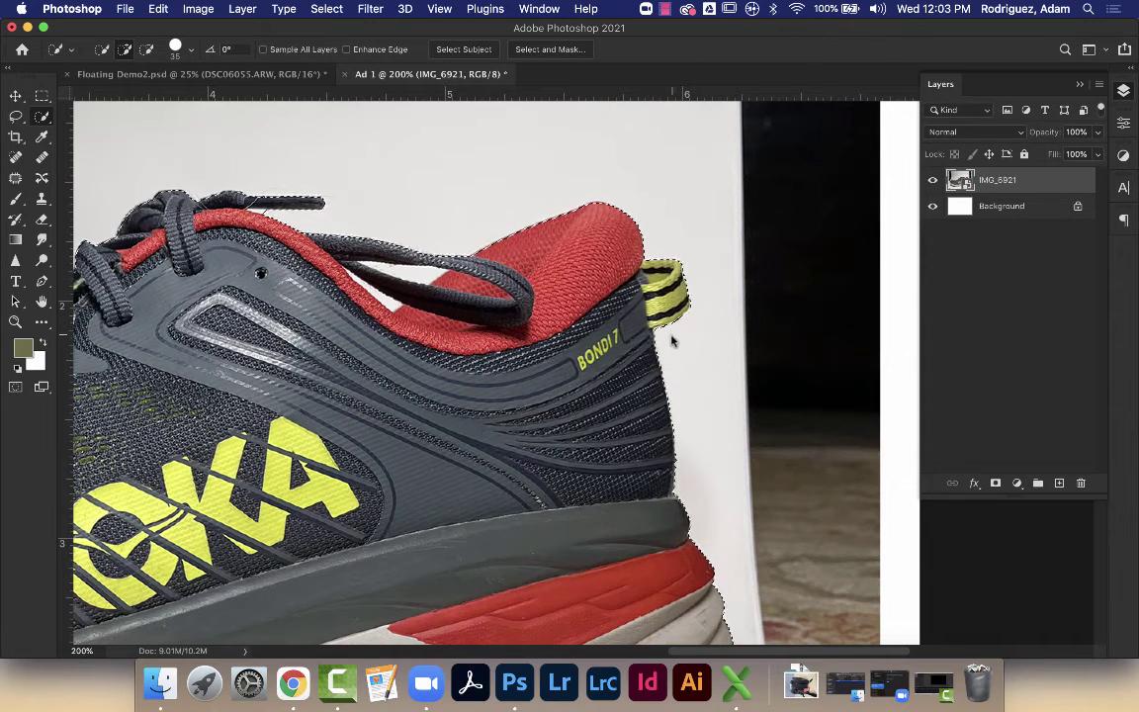
# Shrink the brush, zoom to 300%, and subtract the backdrop gap inside the lace loop
pyautogui.press('[')
pyautogui.press('[')
pyautogui.press('[')
pyautogui.press('[')
pyautogui.press('alt')
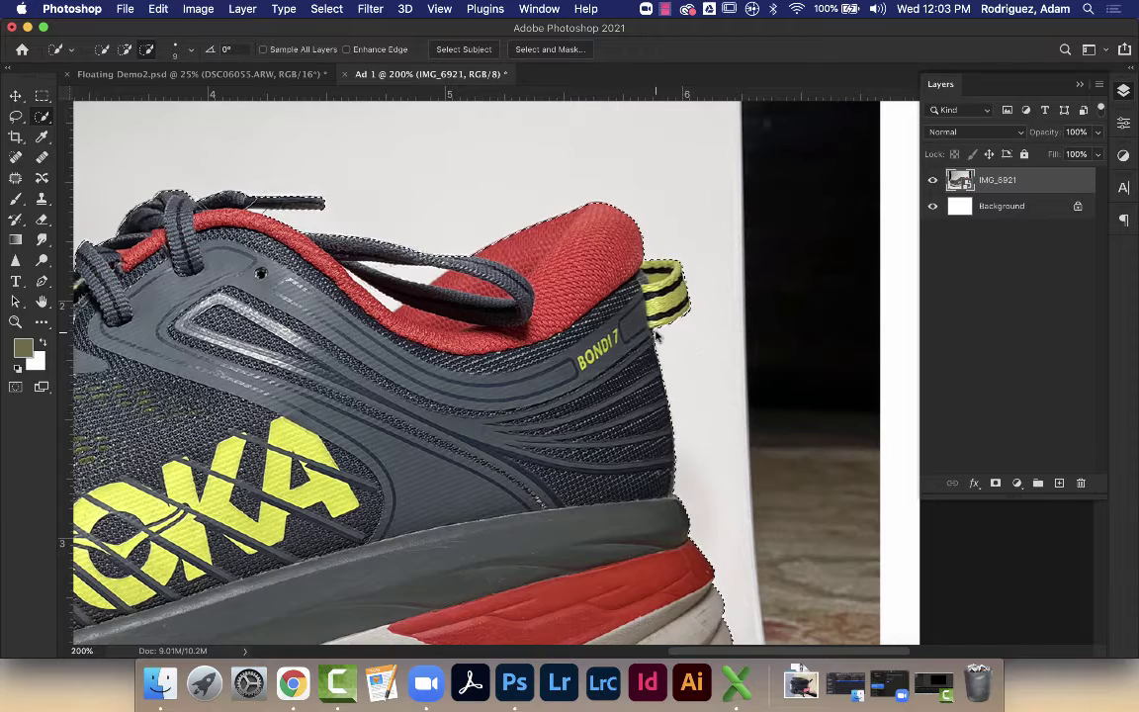
pyautogui.hscroll(-5, 583, 277)
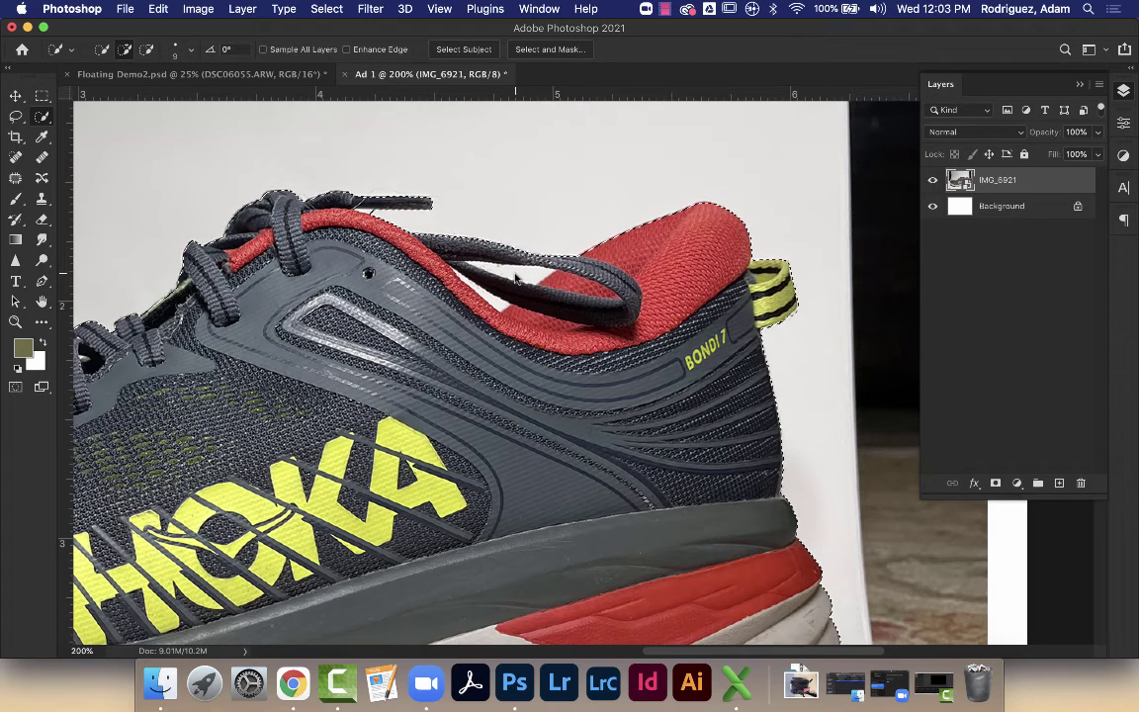
pyautogui.press('alt')
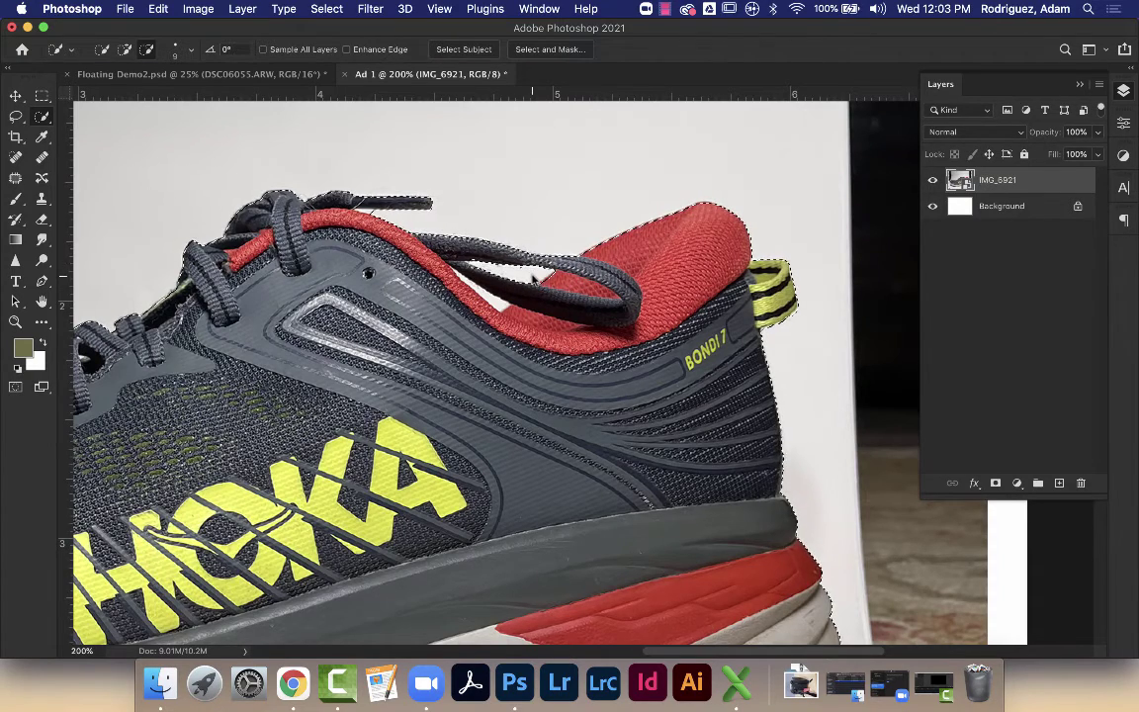
pyautogui.press('super+equal')
pyautogui.scroll(3, 533, 282)
pyautogui.hscroll(-3, 534, 282)
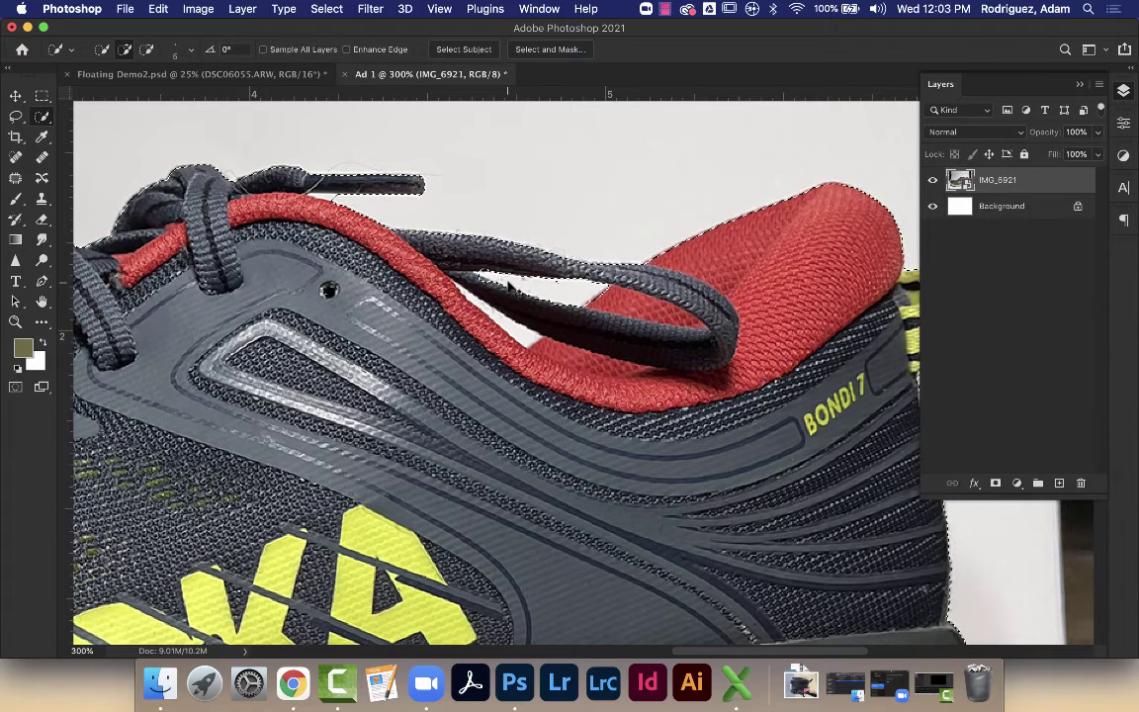
pyautogui.press('alt')
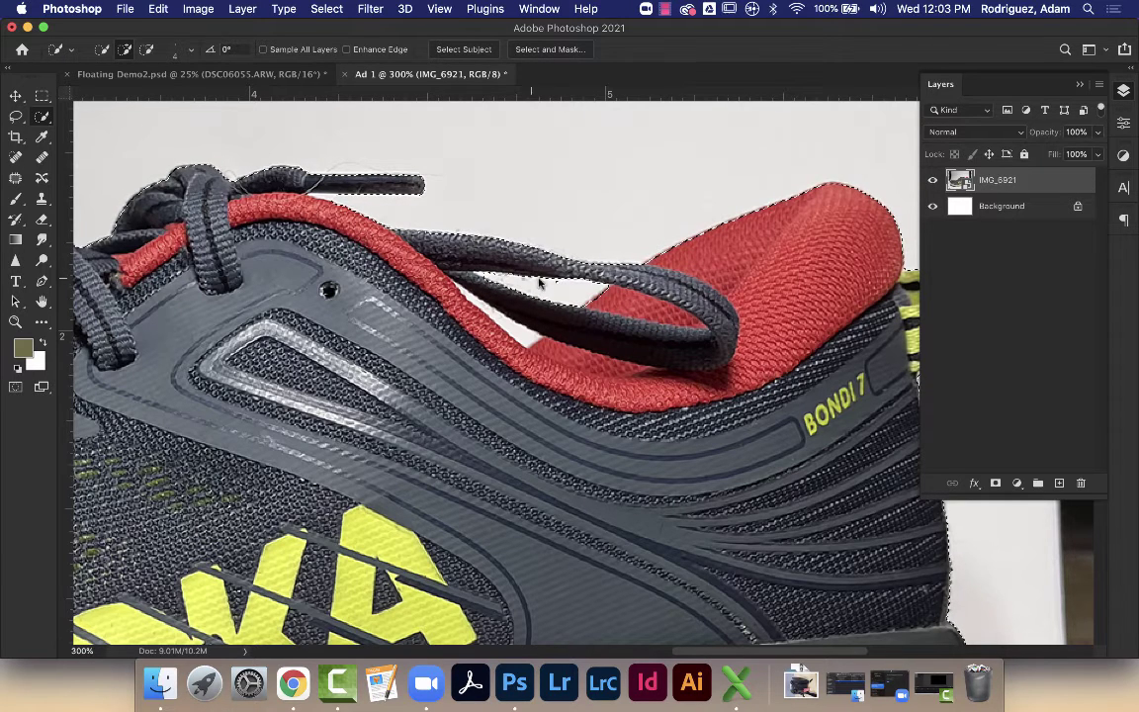
pyautogui.press('alt')
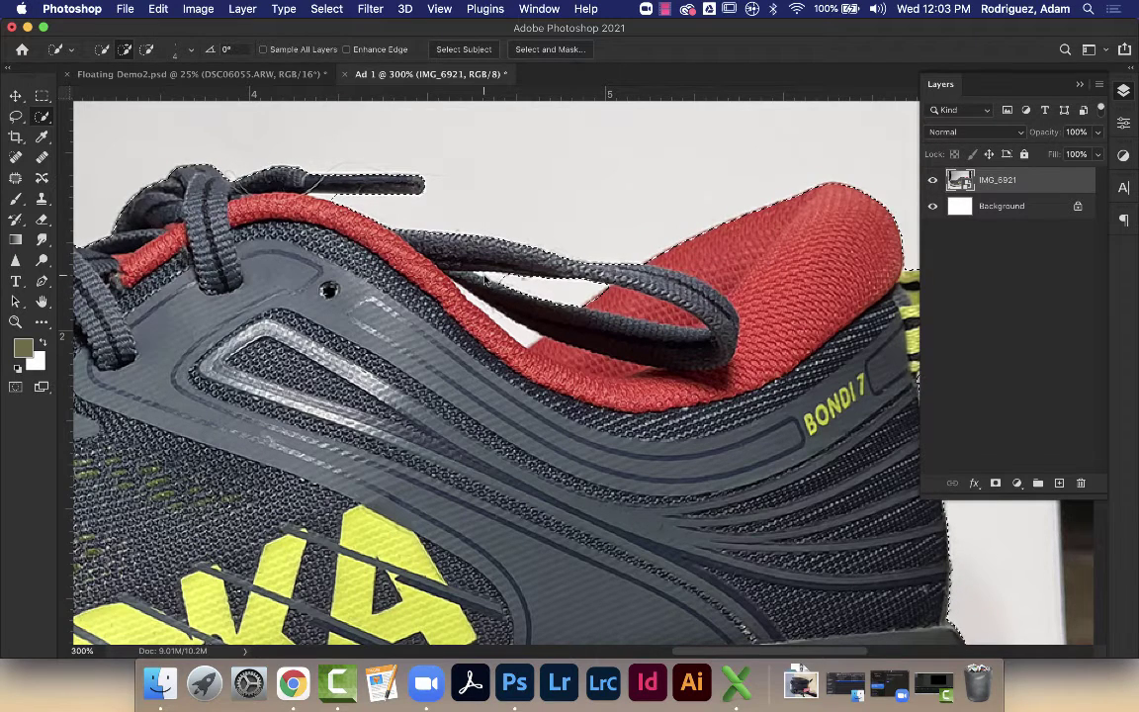
pyautogui.press('alt')
pyautogui.press('alt')
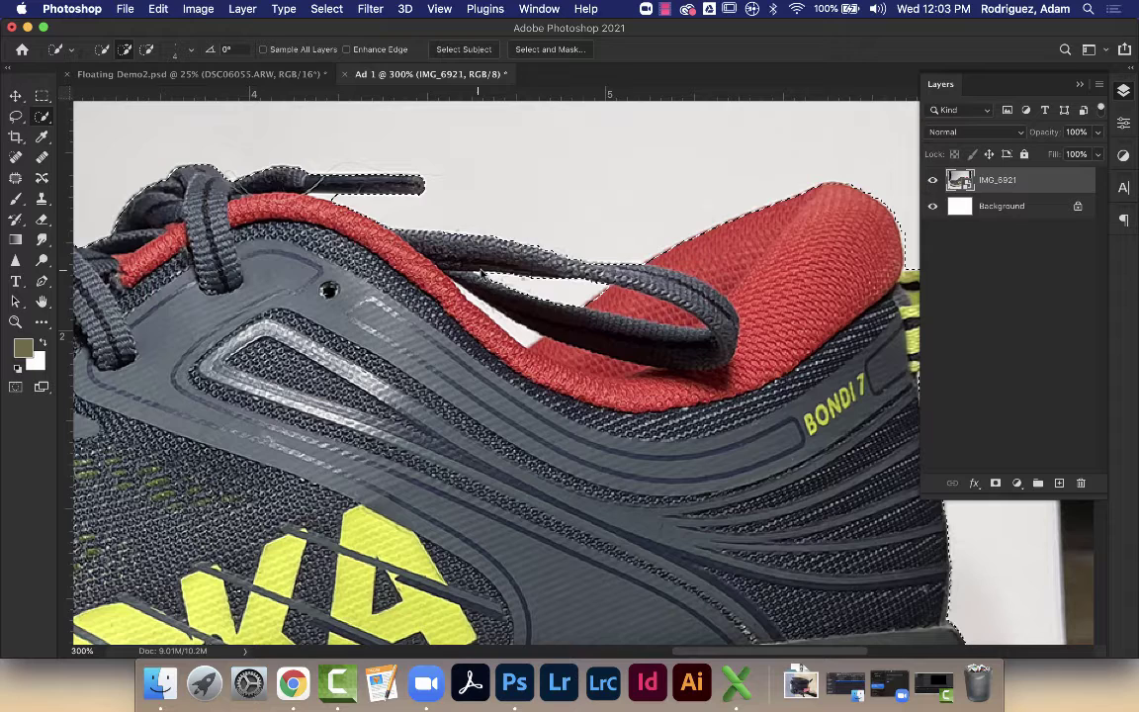
pyautogui.press('alt')
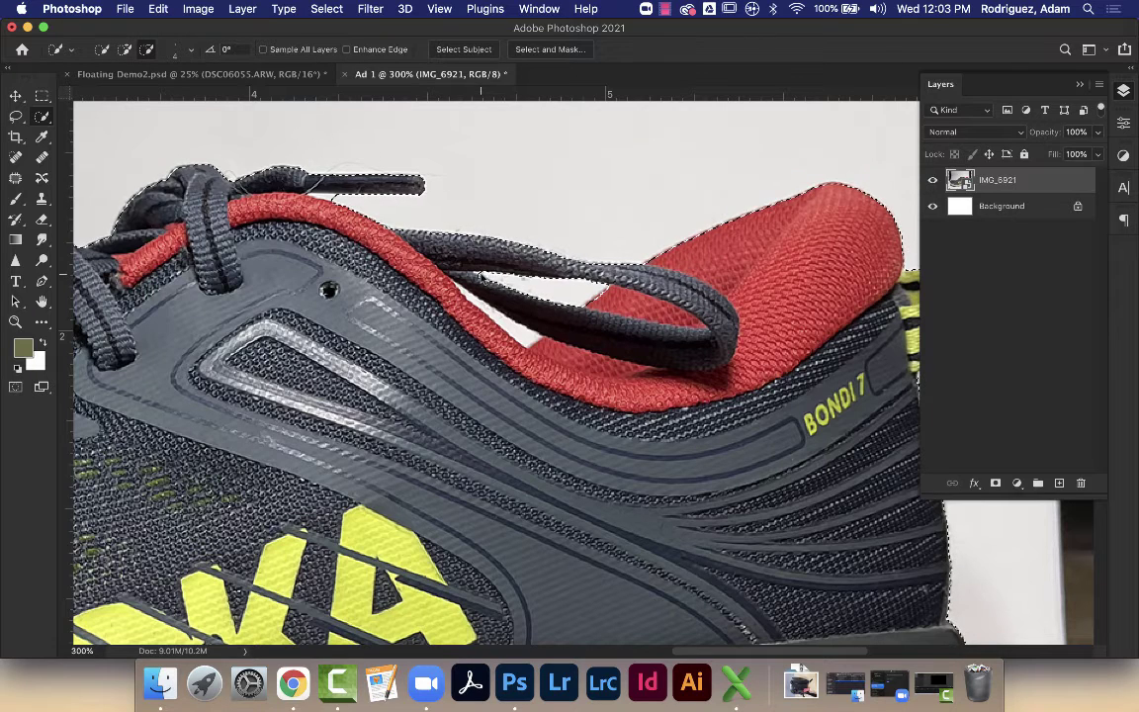
pyautogui.moveTo(479, 275); pyautogui.dragTo(551, 311)
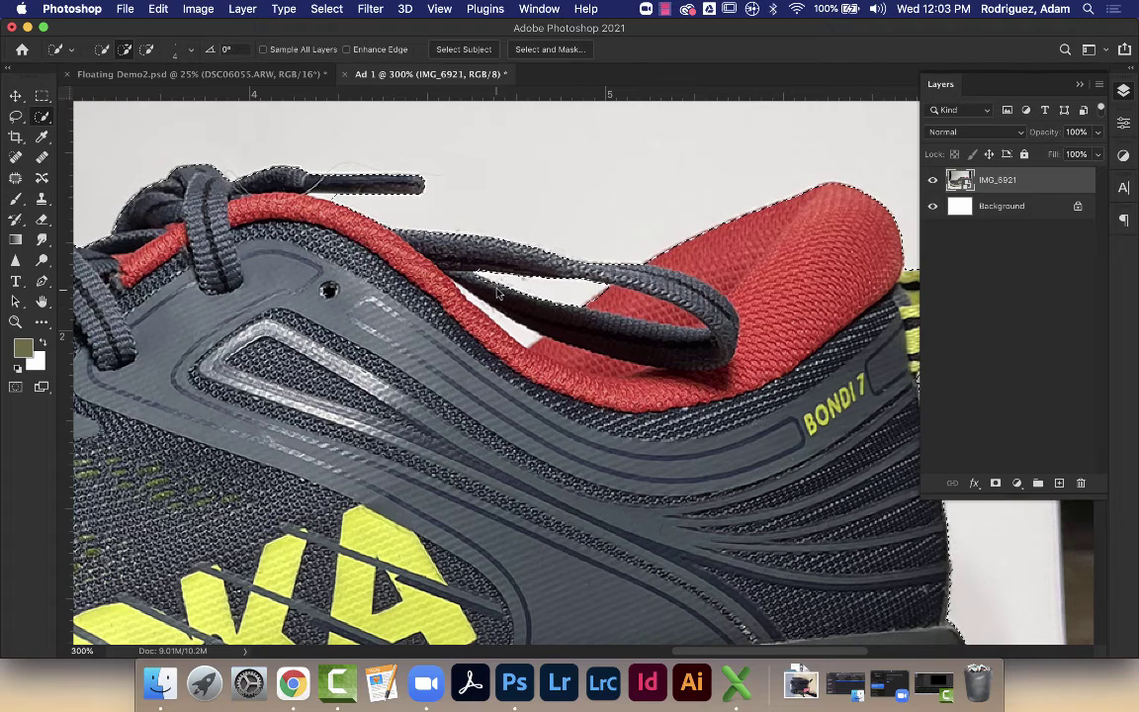
pyautogui.press('alt')
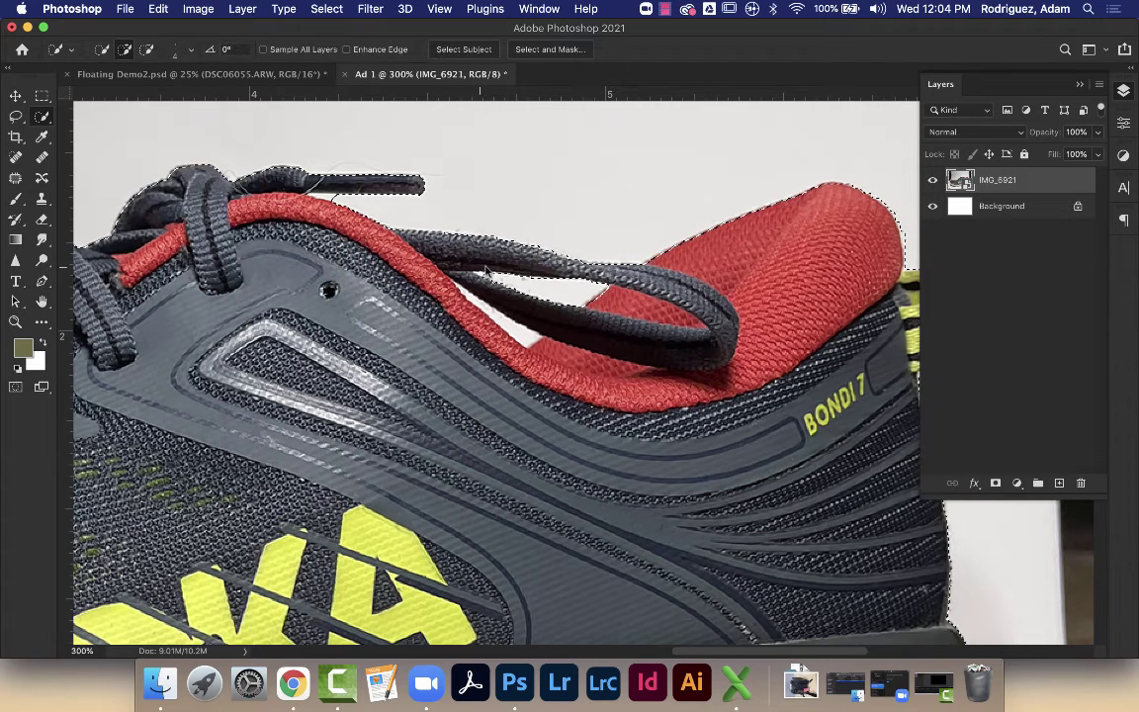
# With the Magic Wand, add the red collar area and remove backdrop near the lace tip
pyautogui.click(42, 116)
pyautogui.click(102, 131)
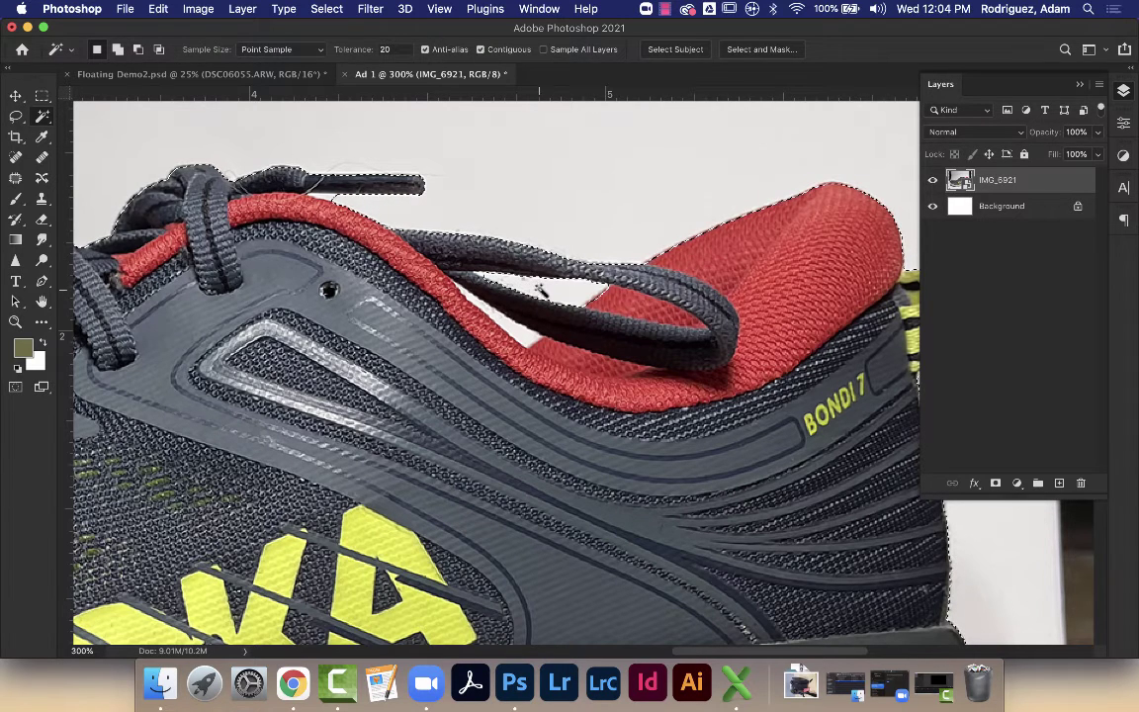
pyautogui.press('shift')
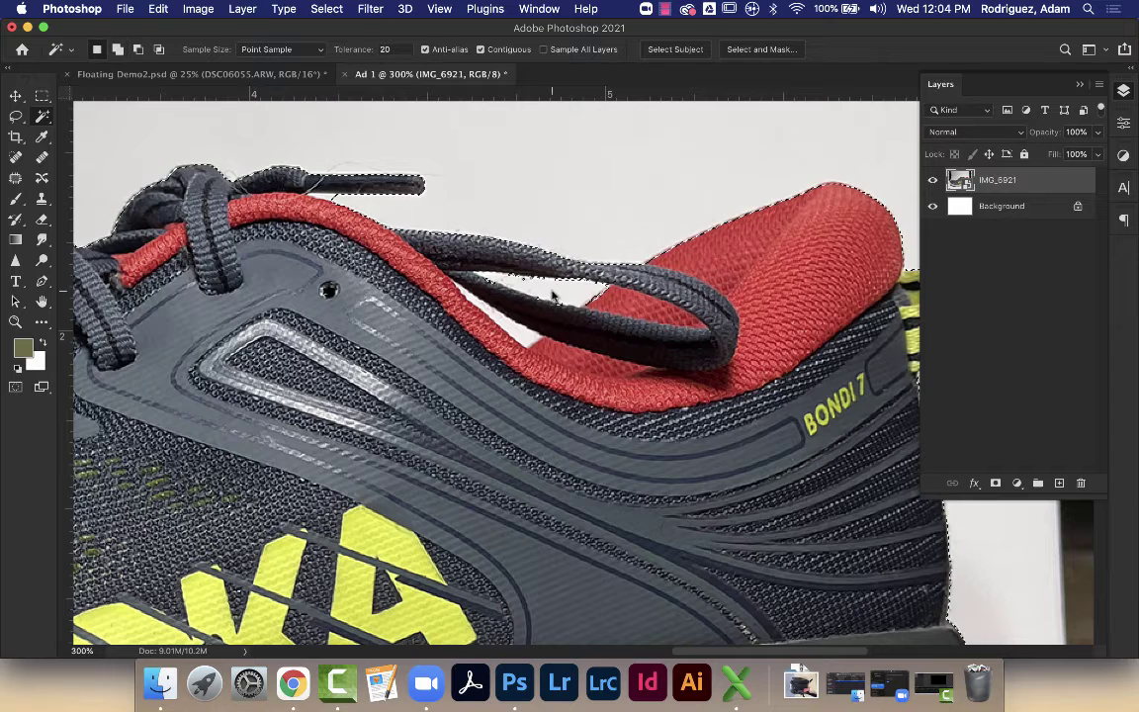
pyautogui.press('shift')
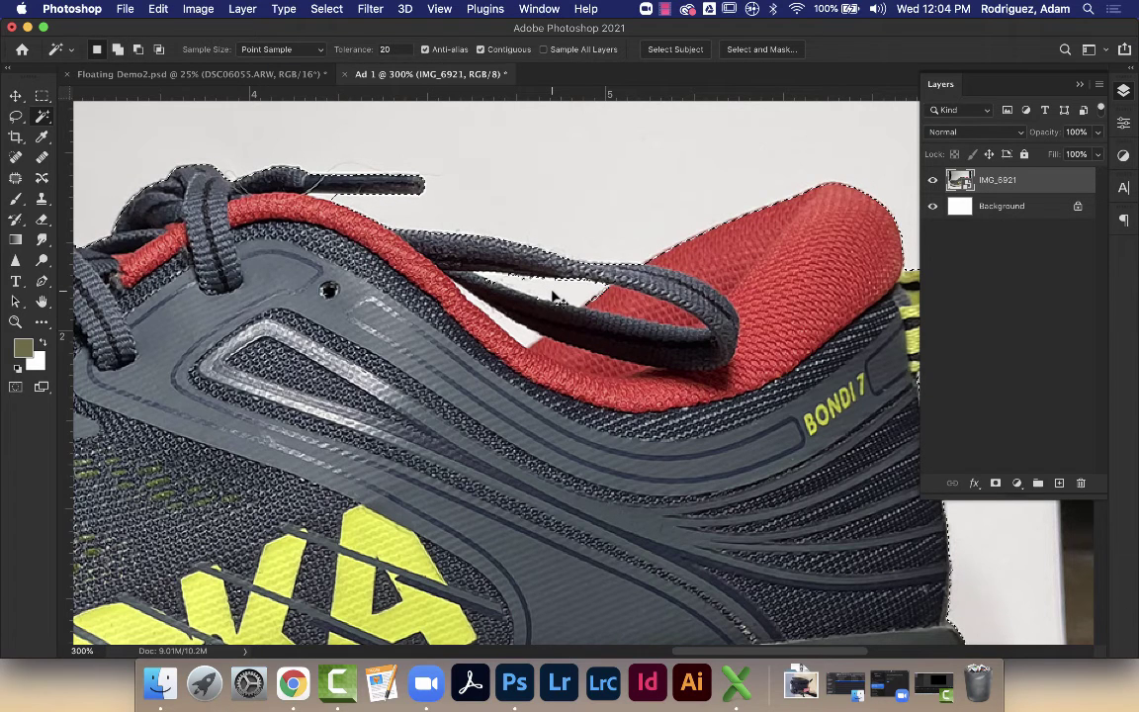
pyautogui.press('alt')
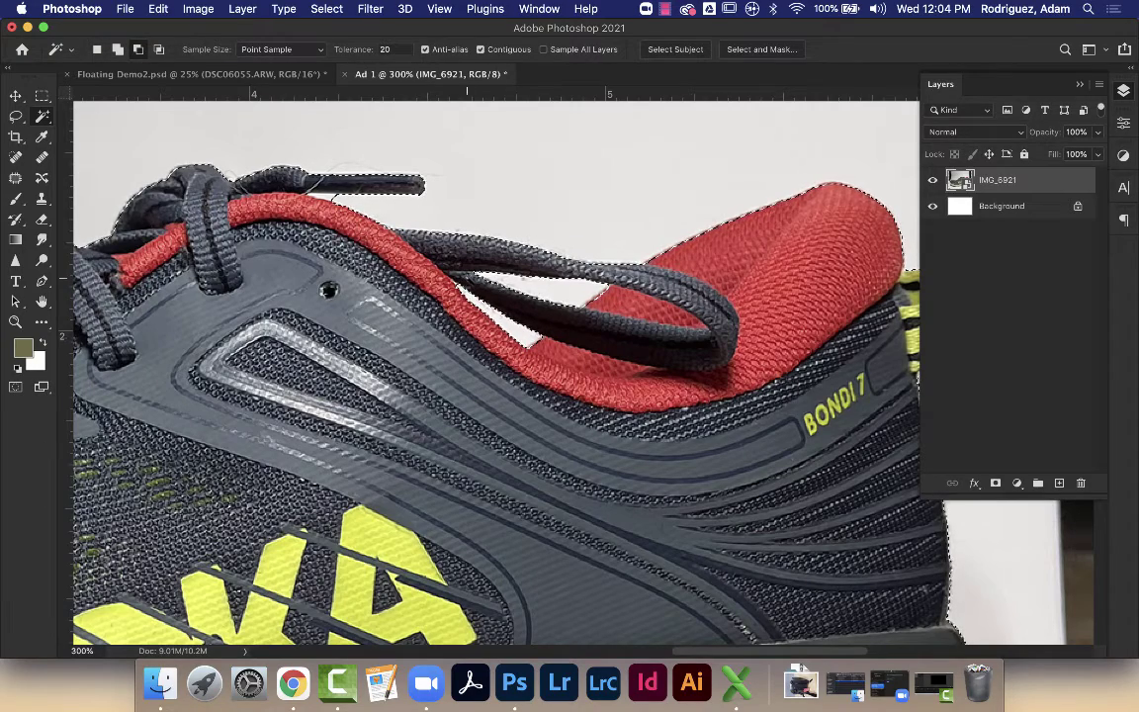
pyautogui.scroll(3, 584, 375)
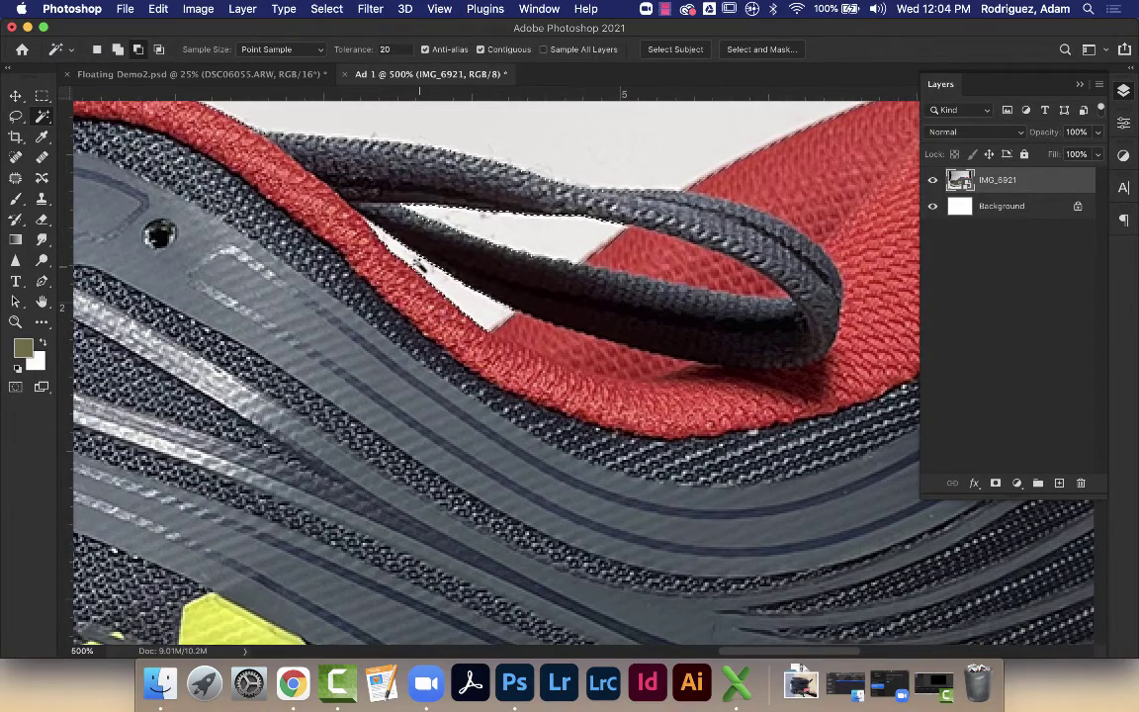
pyautogui.scroll(5, 472, 286)
pyautogui.hscroll(-5, 473, 286)
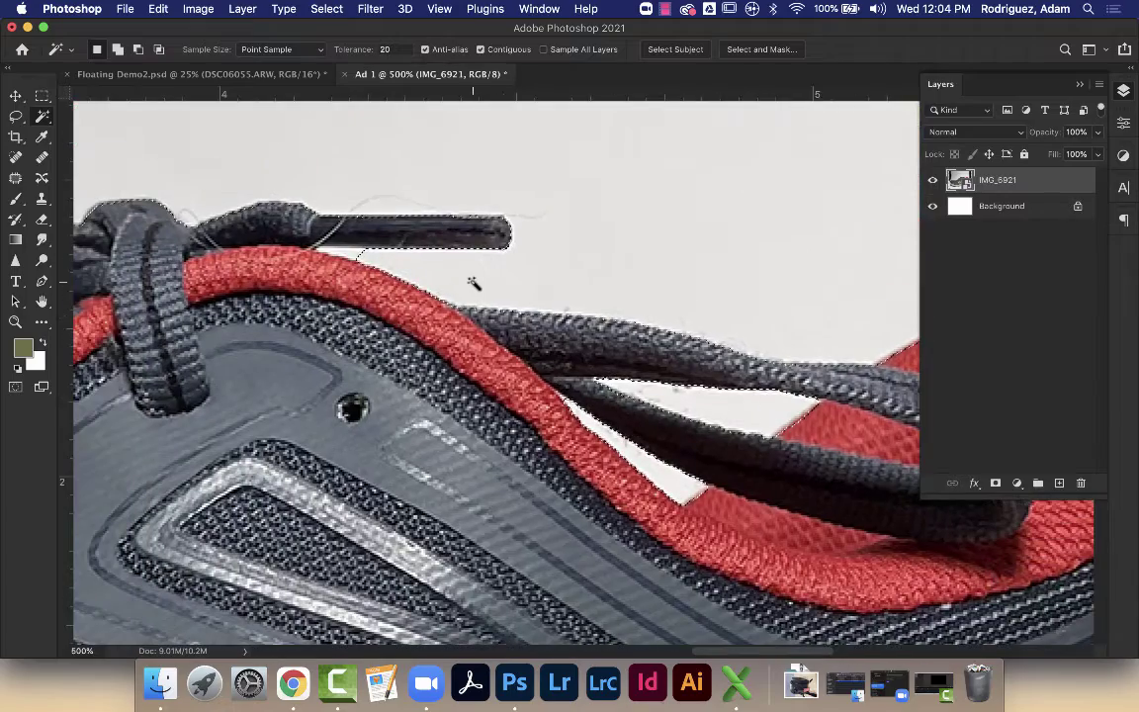
pyautogui.scroll(-5, 472, 286)
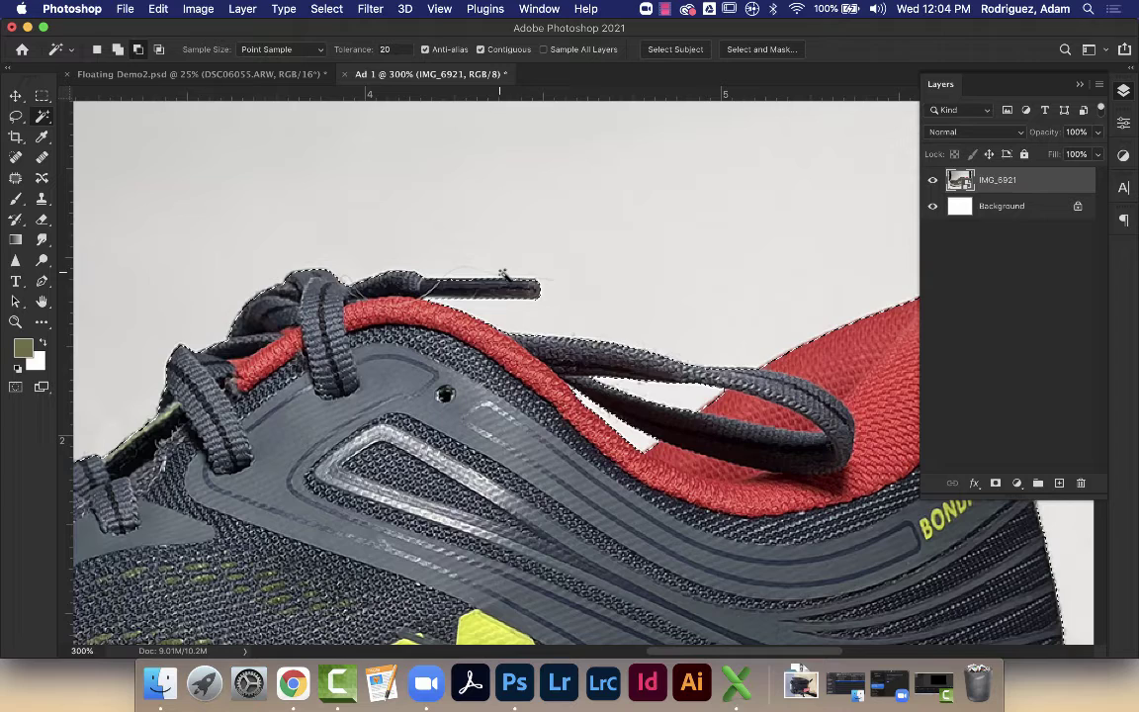
pyautogui.keyDown('shift'); pyautogui.click(457, 304); pyautogui.keyUp('shift')
pyautogui.keyDown('alt'); pyautogui.click(432, 302); pyautogui.keyUp('alt')
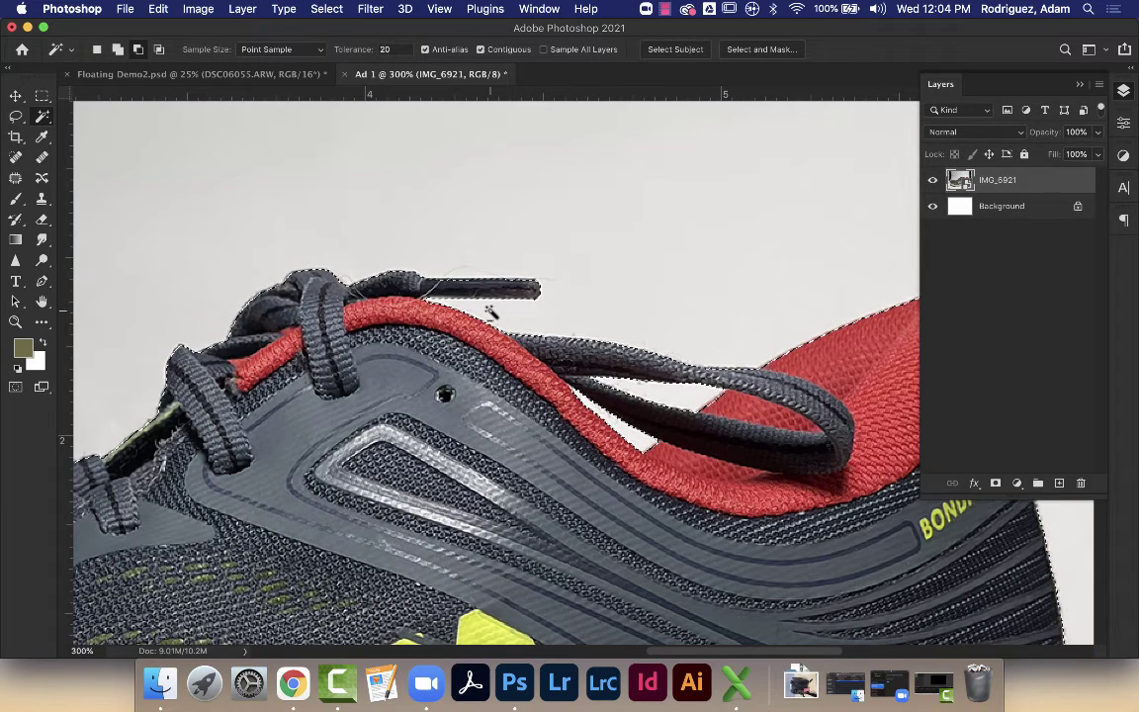
# Add the remaining laces to the selection while panning along the shoe at 300%
pyautogui.hscroll(-10, 495, 305)
pyautogui.scroll(-2, 495, 306)
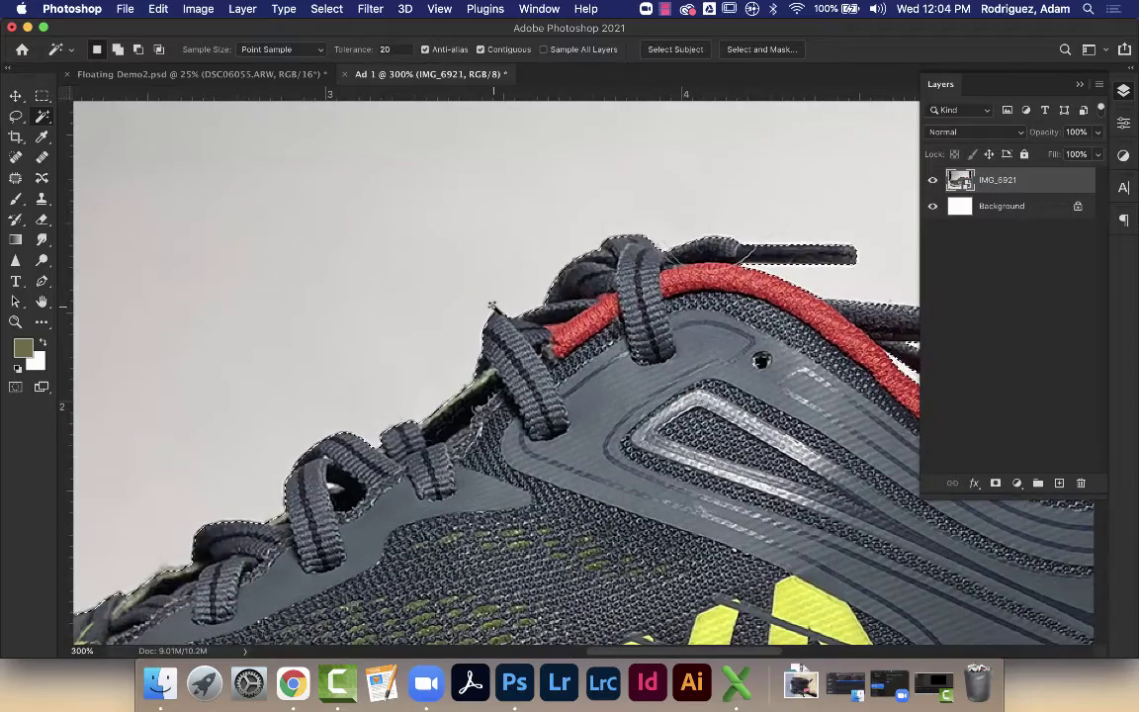
pyautogui.scroll(-5, 539, 424)
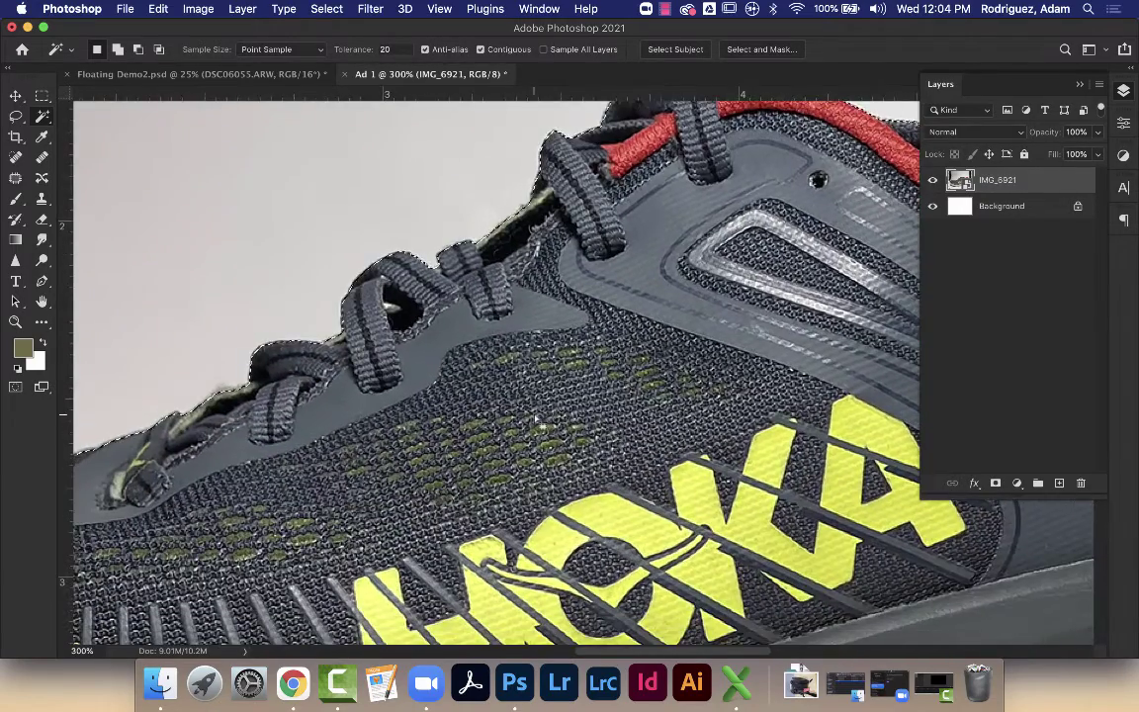
pyautogui.hscroll(-10, 537, 423)
pyautogui.hscroll(-4, 537, 423)
pyautogui.scroll(-2, 536, 424)
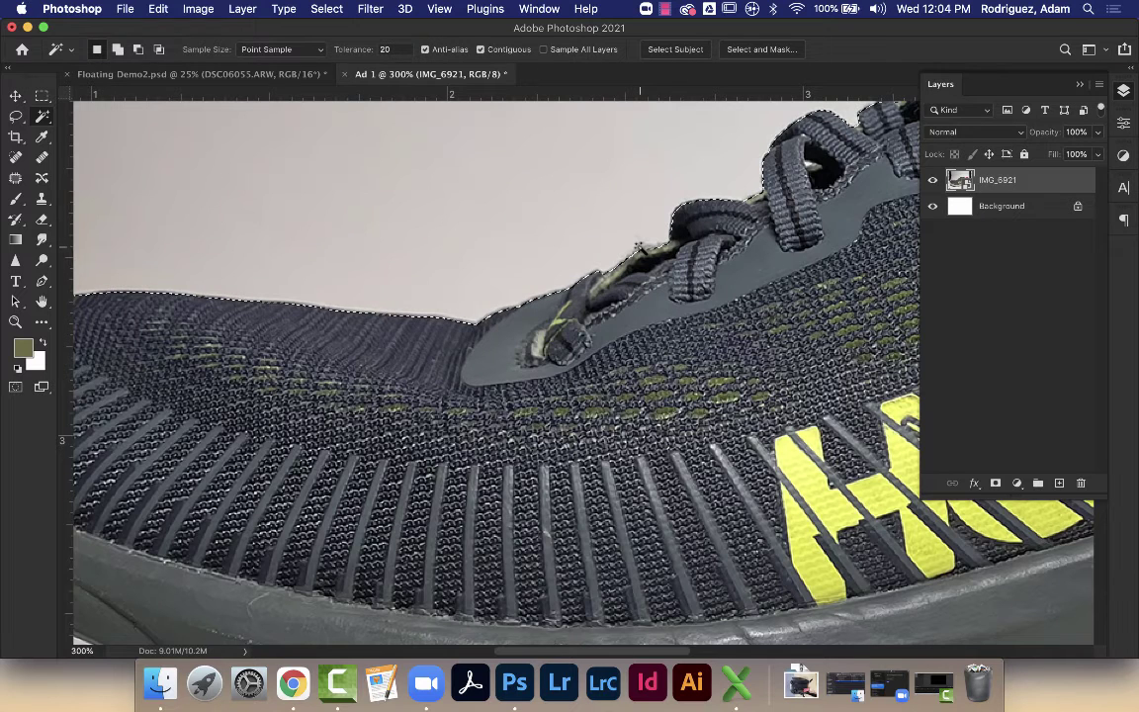
pyautogui.keyDown('shift'); pyautogui.click(641, 256); pyautogui.keyUp('shift')
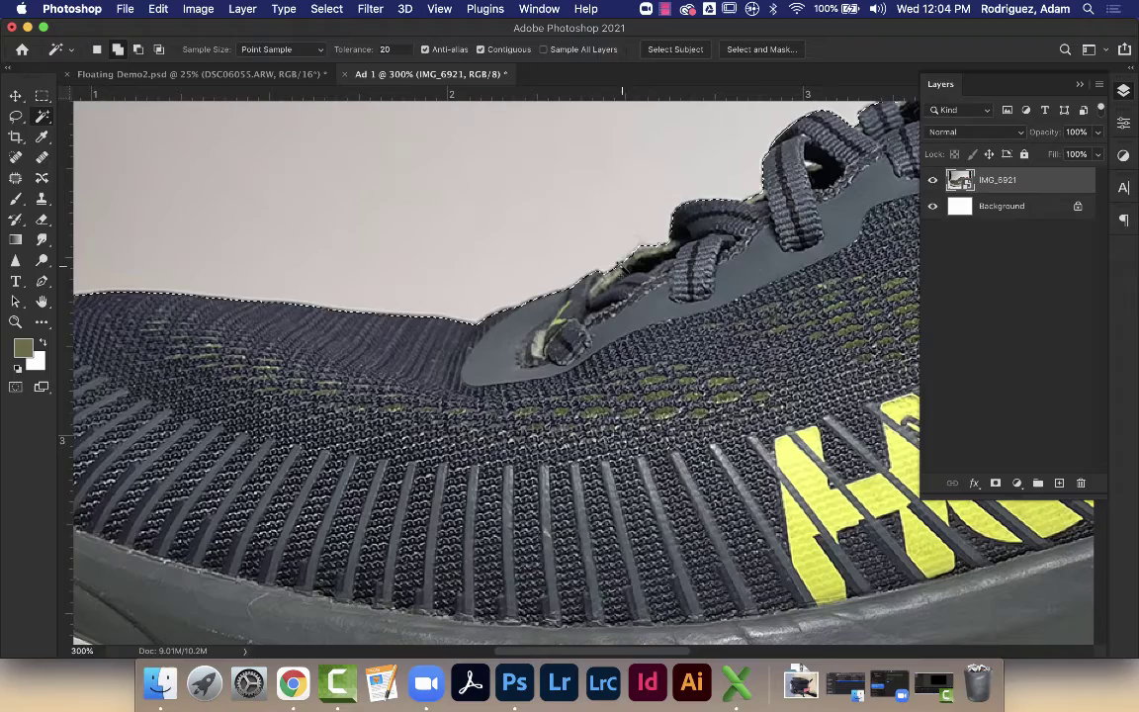
pyautogui.hscroll(-3, 644, 262)
pyautogui.scroll(-10, 593, 341)
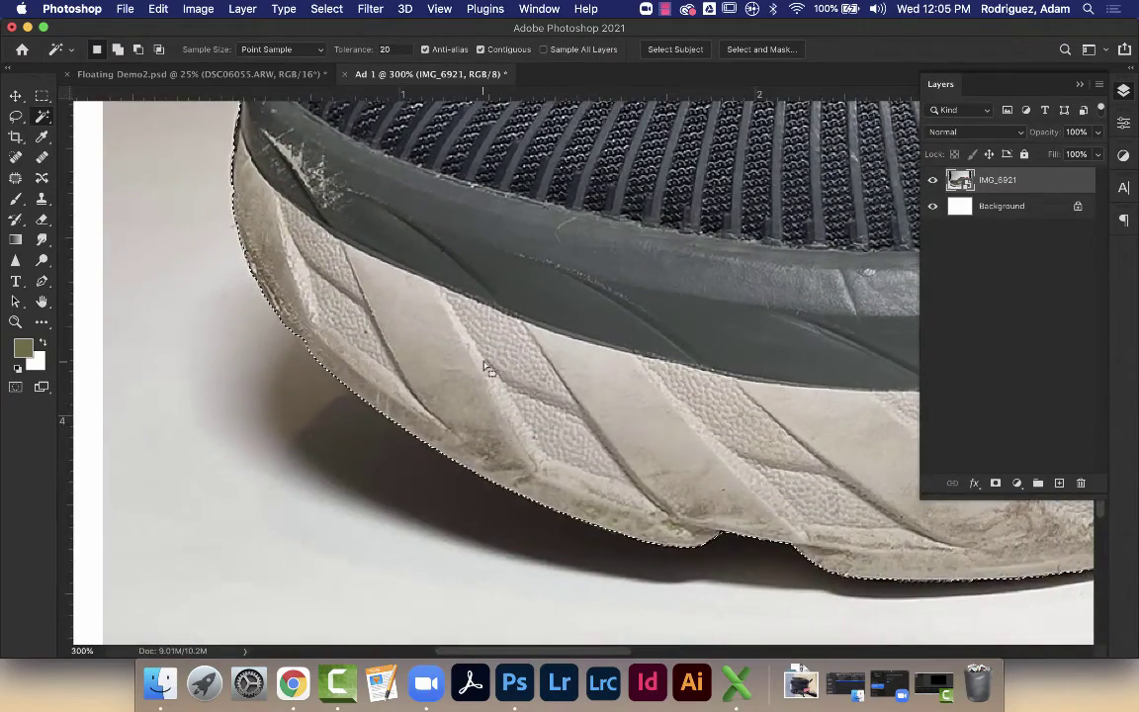
pyautogui.hscroll(10, 593, 346)
pyautogui.hscroll(3, 485, 368)
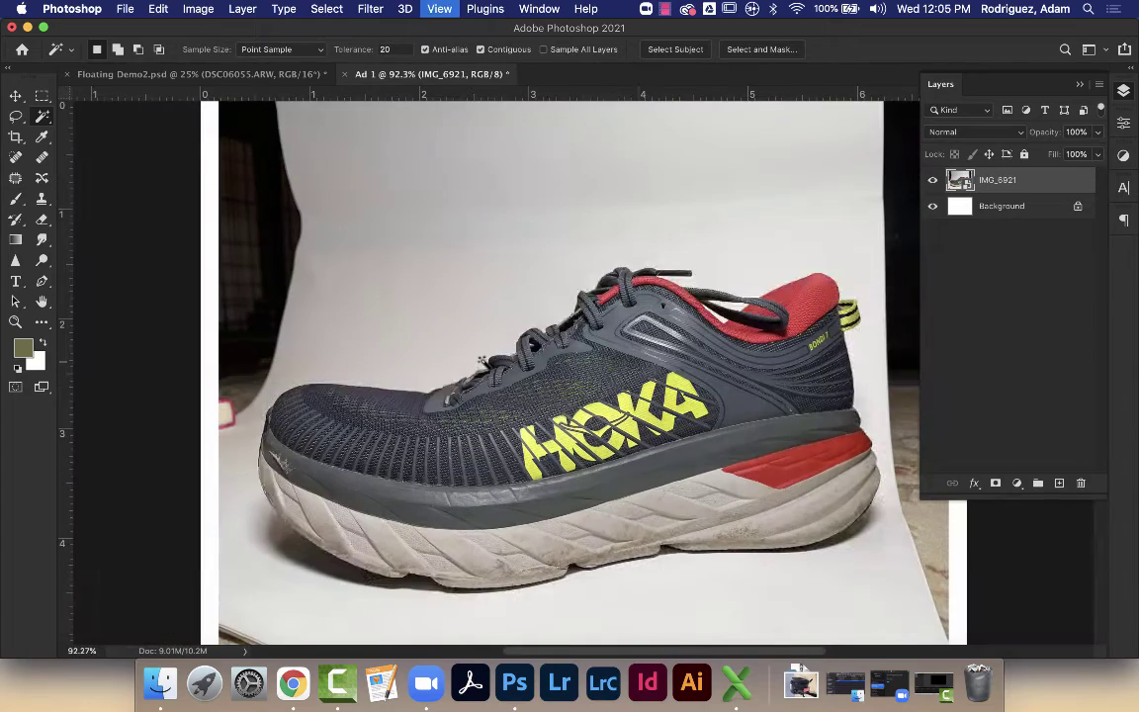
# Fit the photo on screen, add a layer mask from the shoe selection, and inspect the mask
pyautogui.press('super+0')
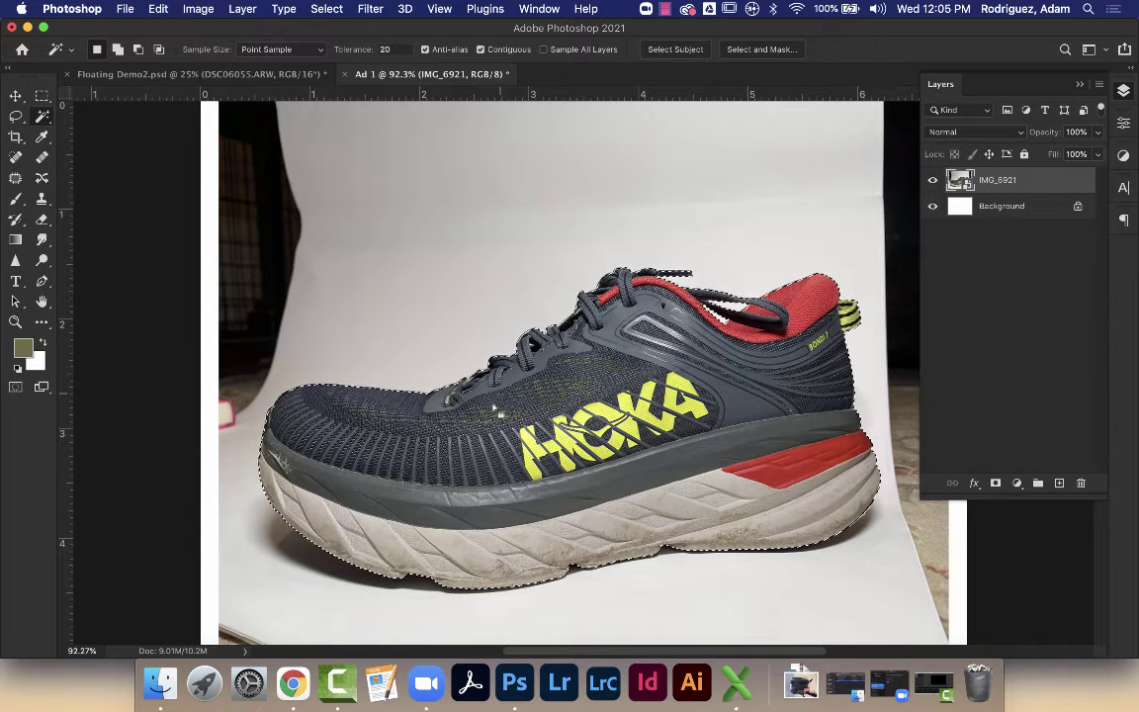
pyautogui.click(995, 483)
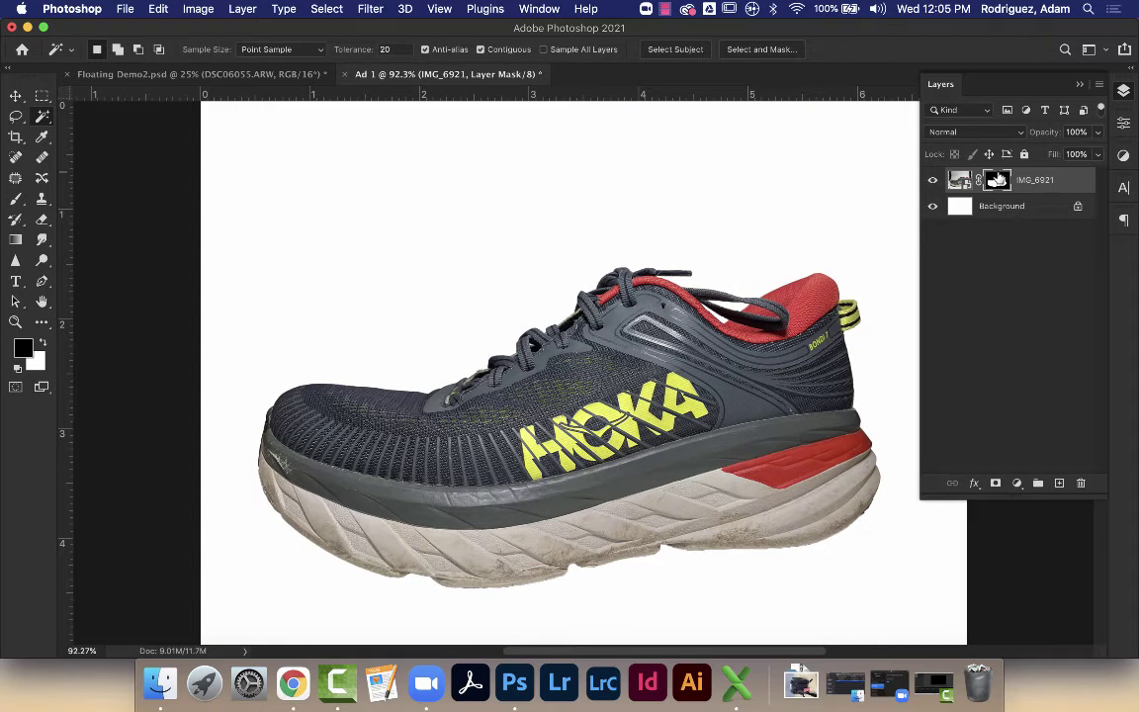
pyautogui.keyDown('alt'); pyautogui.click(996, 179); pyautogui.keyUp('alt')
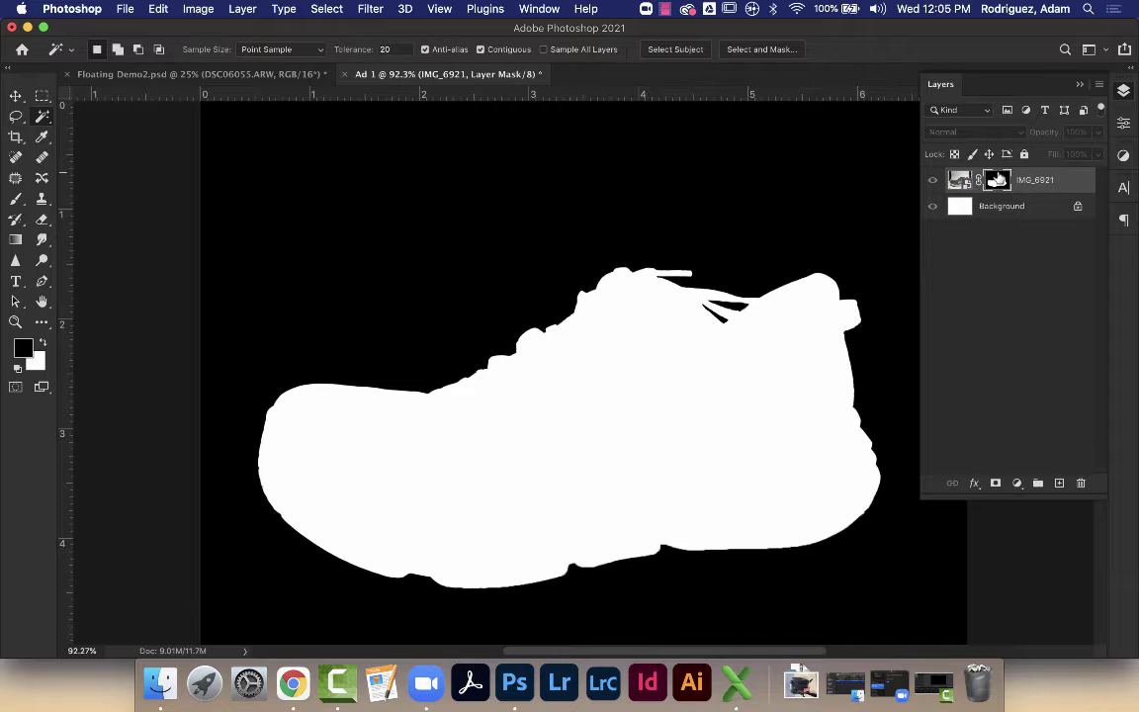
pyautogui.click(959, 180)
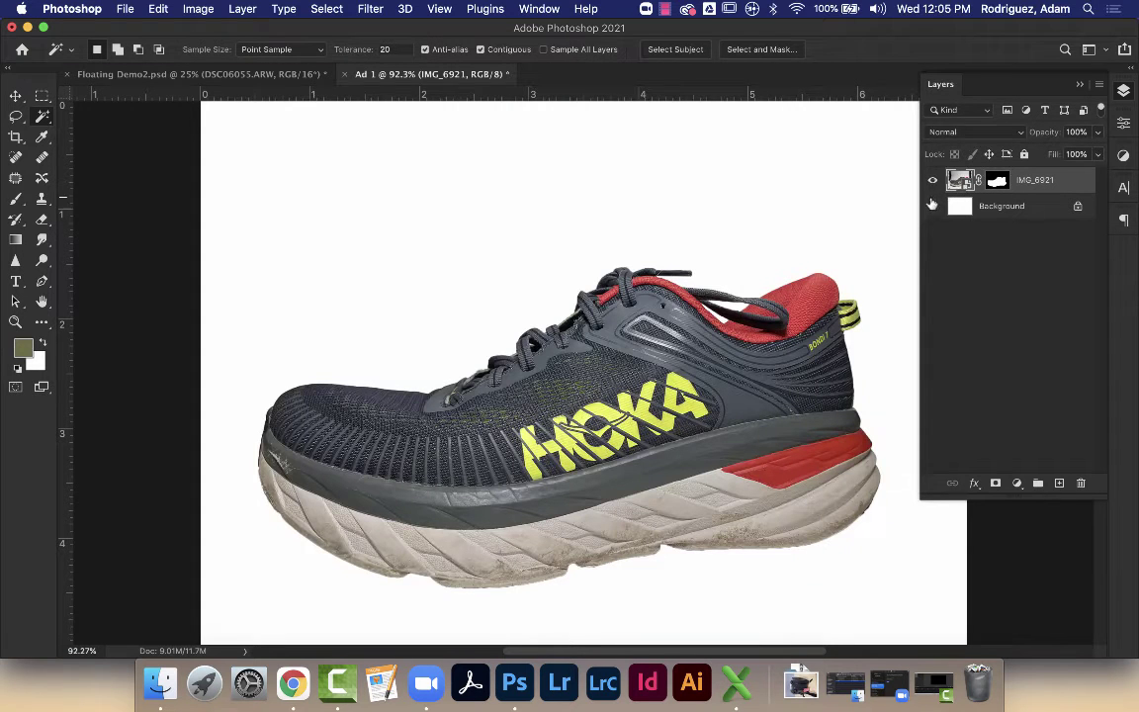
# Hide the Background layer so the shoe sits on transparency
pyautogui.click(932, 207)
pyautogui.click(932, 207)
pyautogui.click(932, 207)
pyautogui.click(932, 207)
pyautogui.click(932, 207)
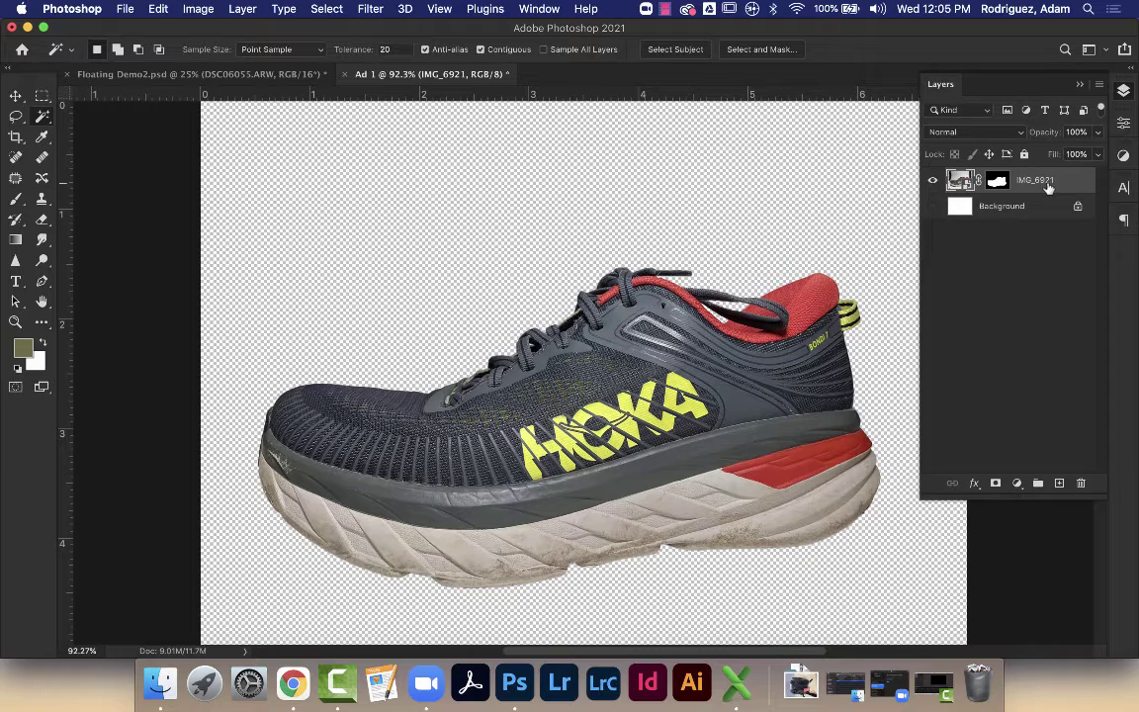
# Zoom out and launch Illustrator from the Dock, returning to Photoshop while it loads
pyautogui.press('super+minus')
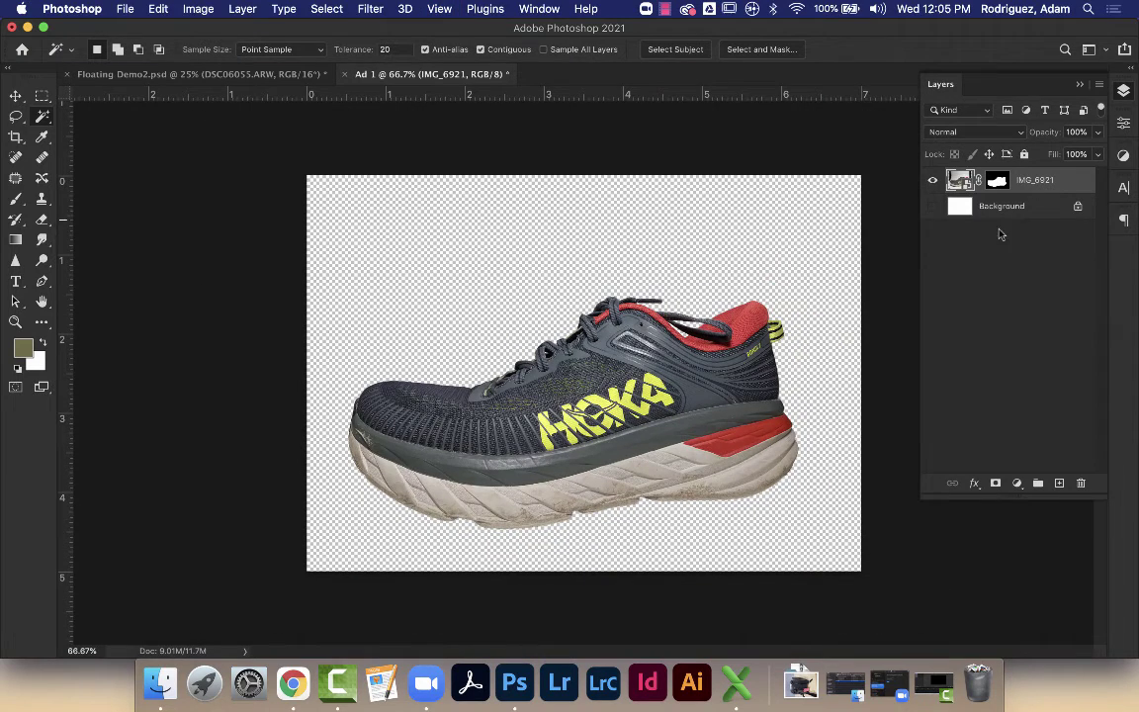
pyautogui.click(691, 684)
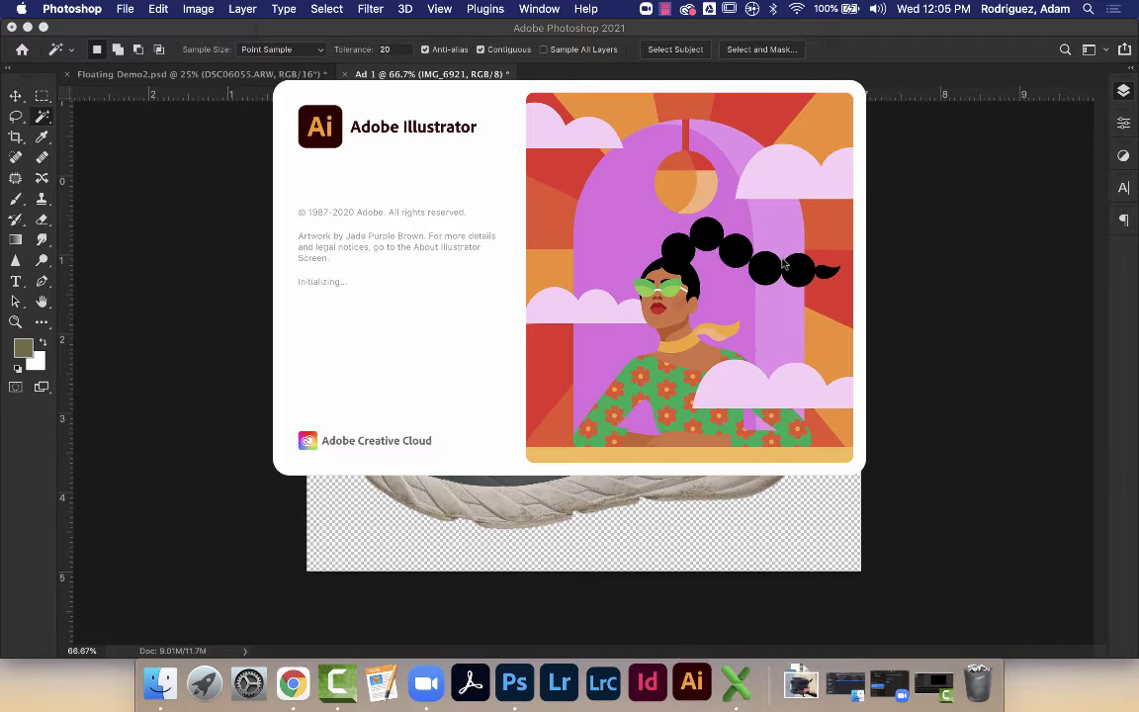
pyautogui.click(939, 255)
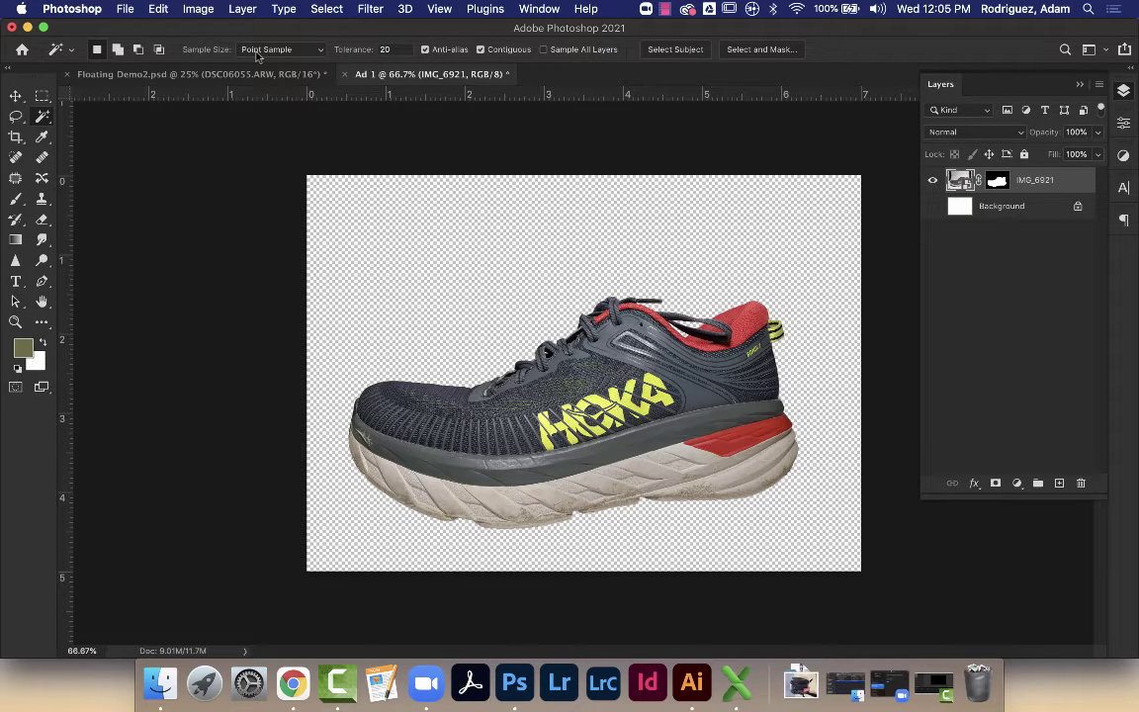
# Save the document to cloud documents as Ad 1 with Save As
pyautogui.click(126, 8)
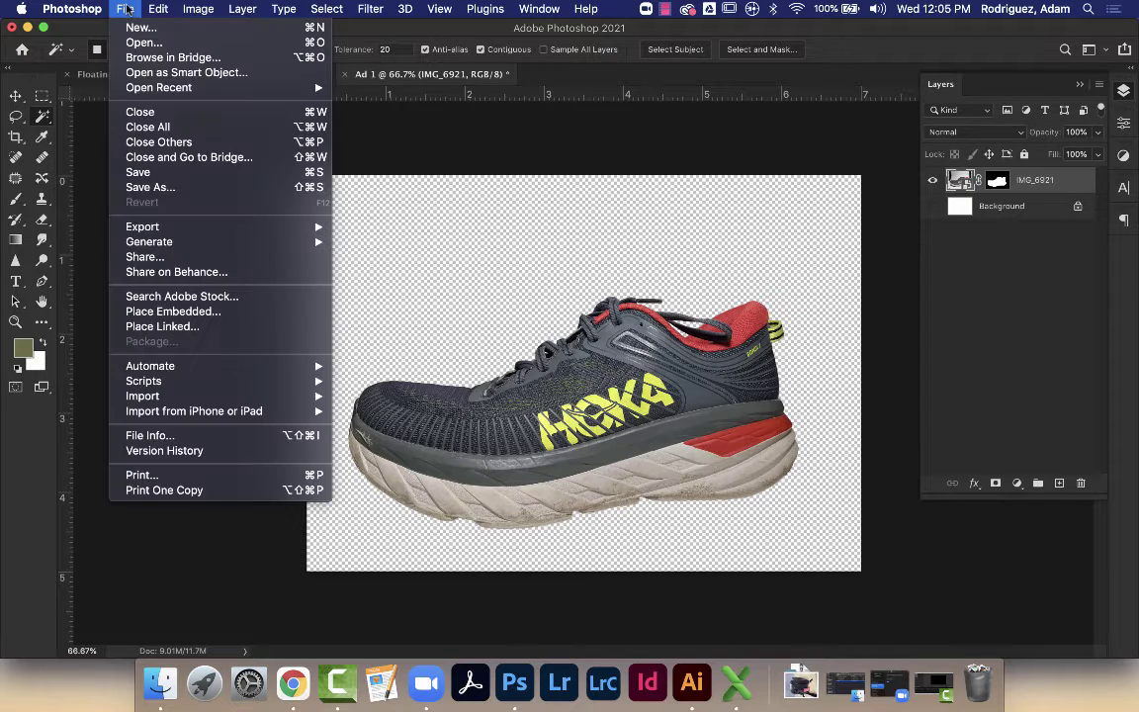
pyautogui.click(150, 187)
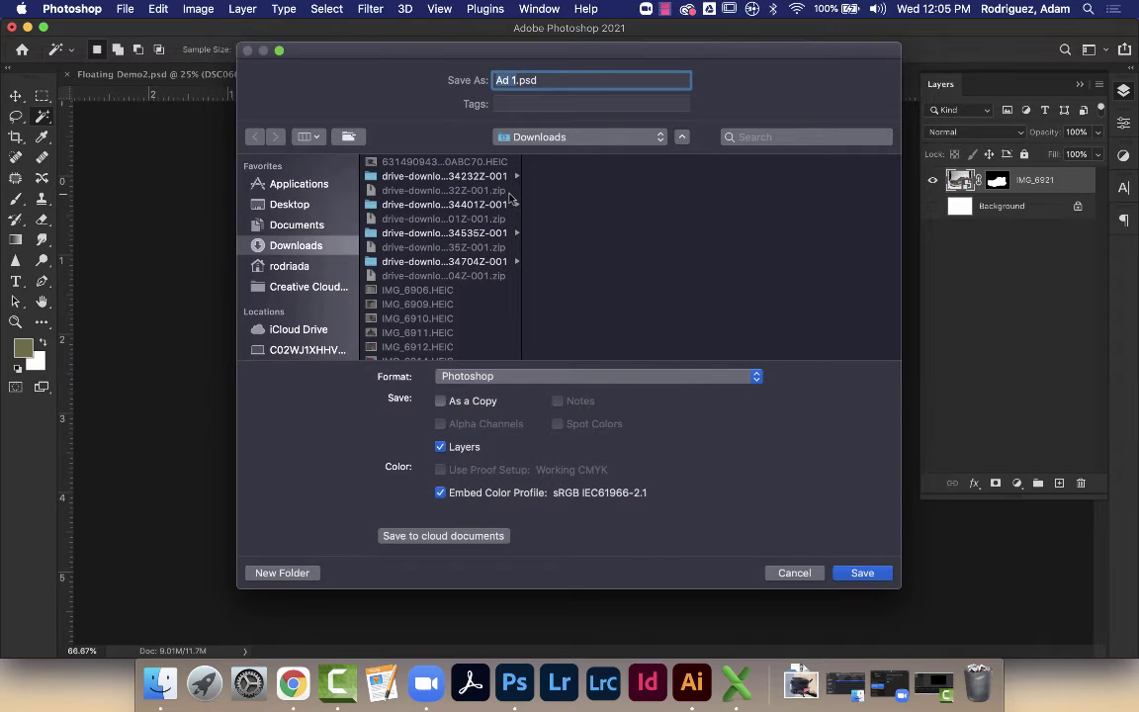
pyautogui.click(413, 535)
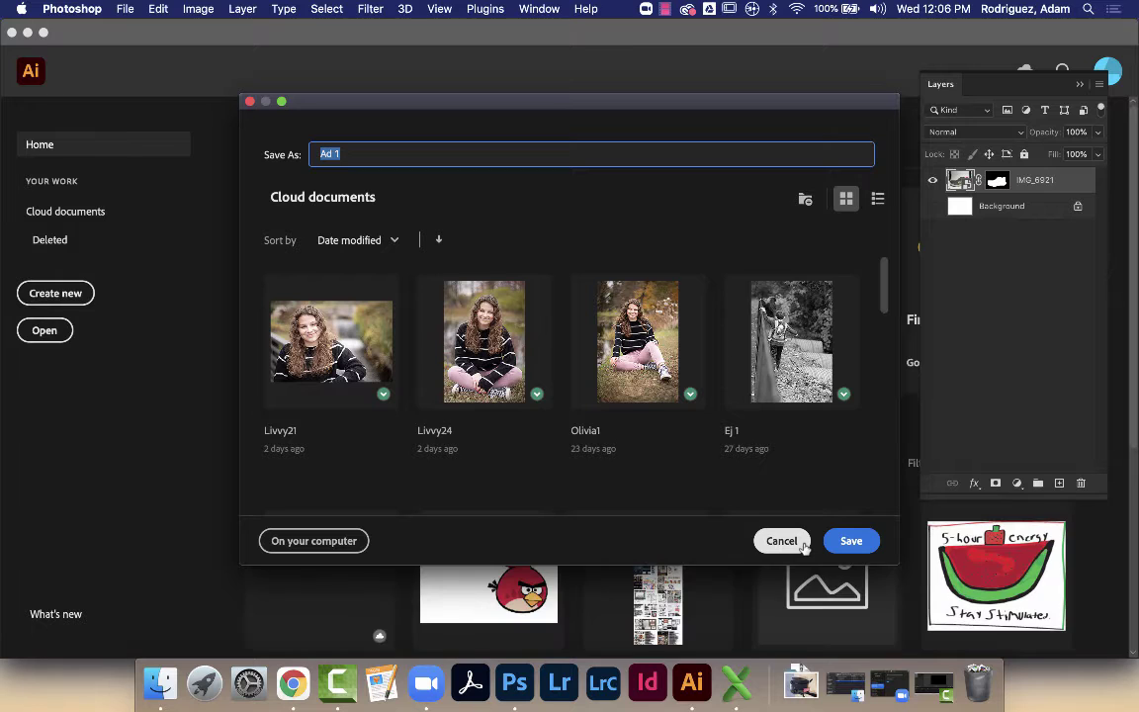
pyautogui.click(851, 542)
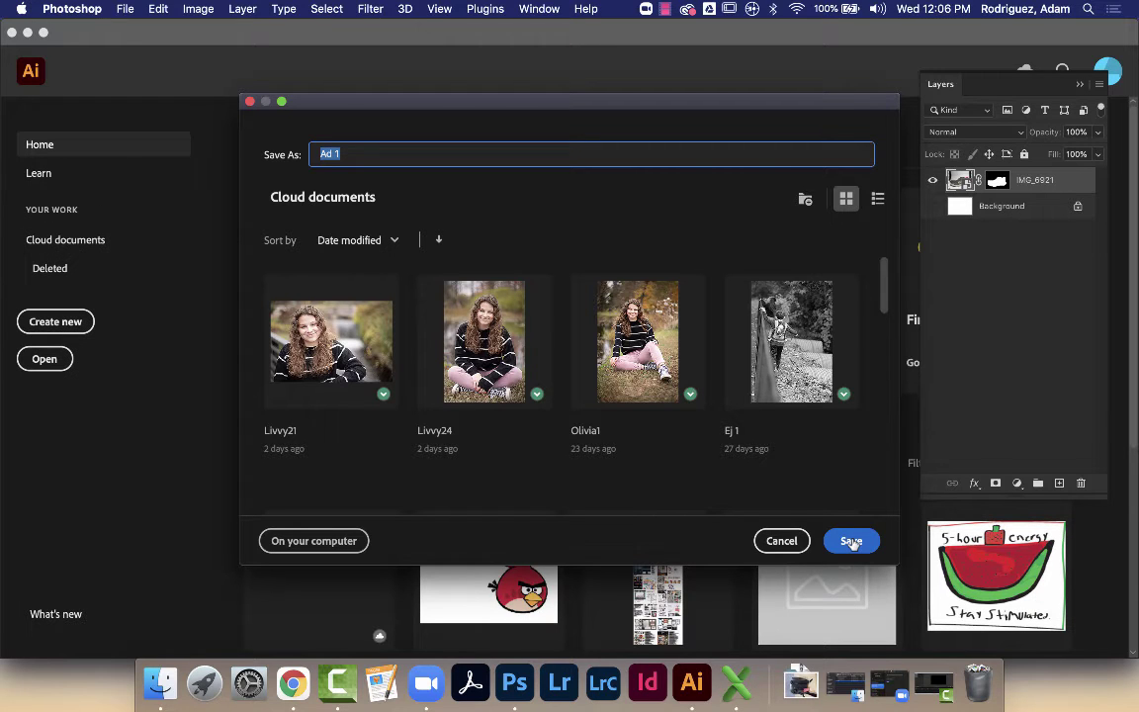
pyautogui.click(851, 542)
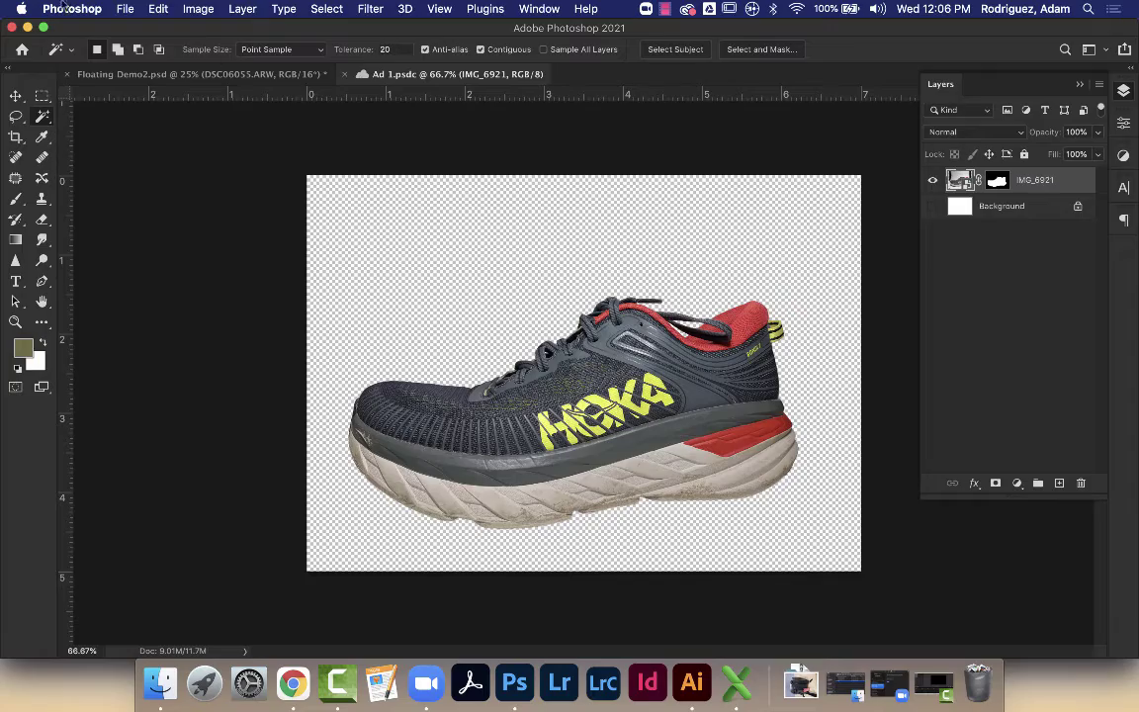
# Minimize Photoshop and bring Illustrator to the front
pyautogui.press('F4')
pyautogui.press('Escape')
pyautogui.press('F7')
pyautogui.click(28, 28)
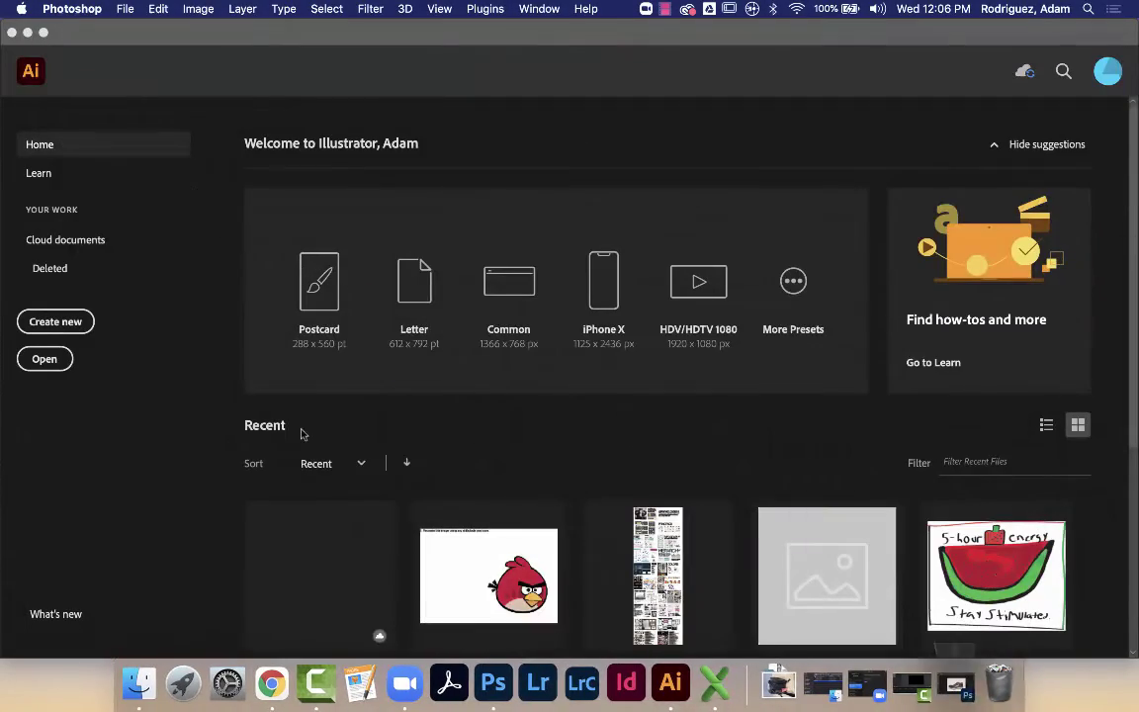
pyautogui.click(529, 39)
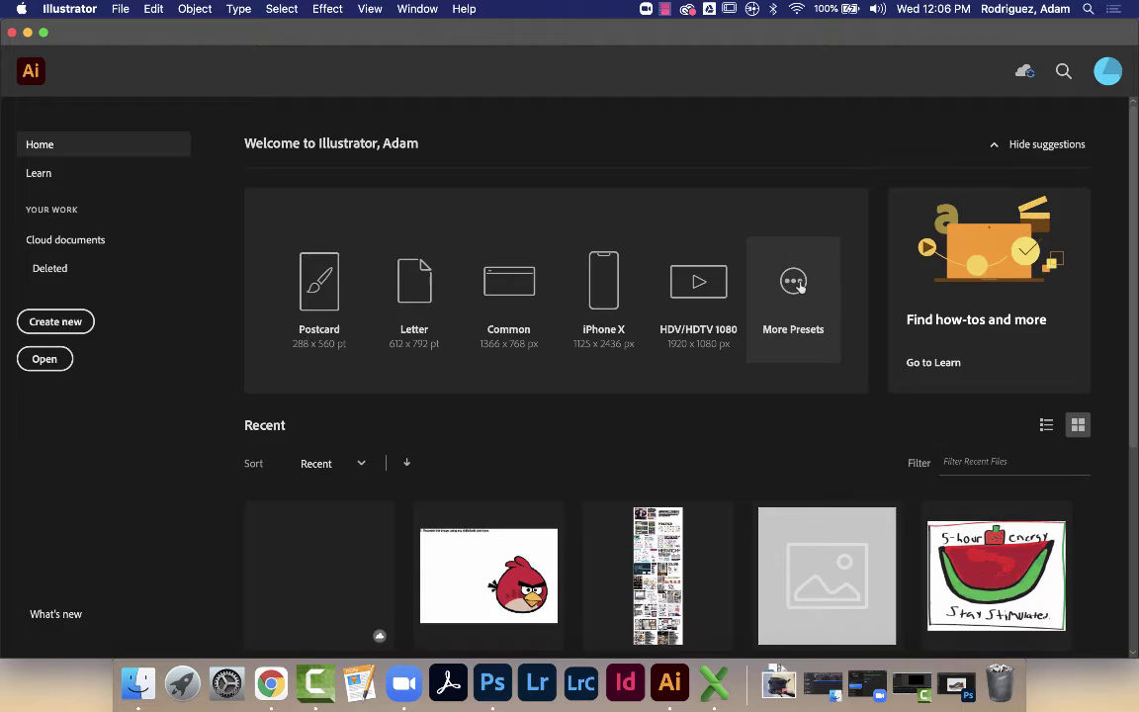
# Choose the Web > Minimum 1024×768 preset from the full new-document presets
pyautogui.click(797, 284)
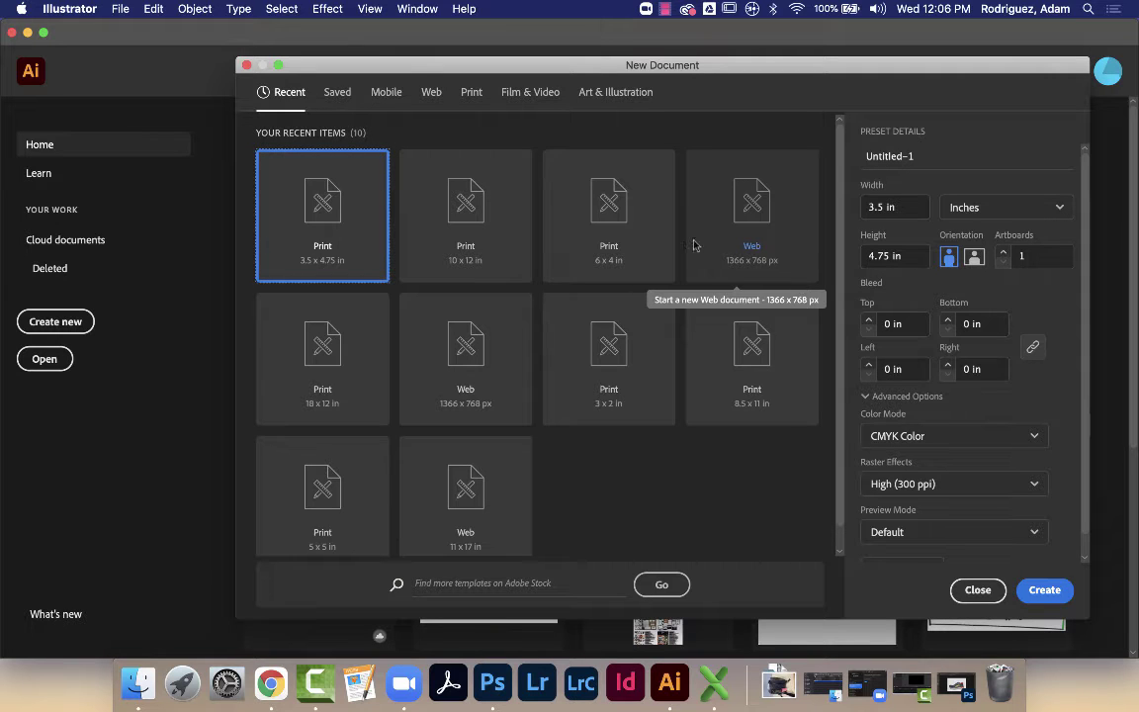
pyautogui.click(432, 92)
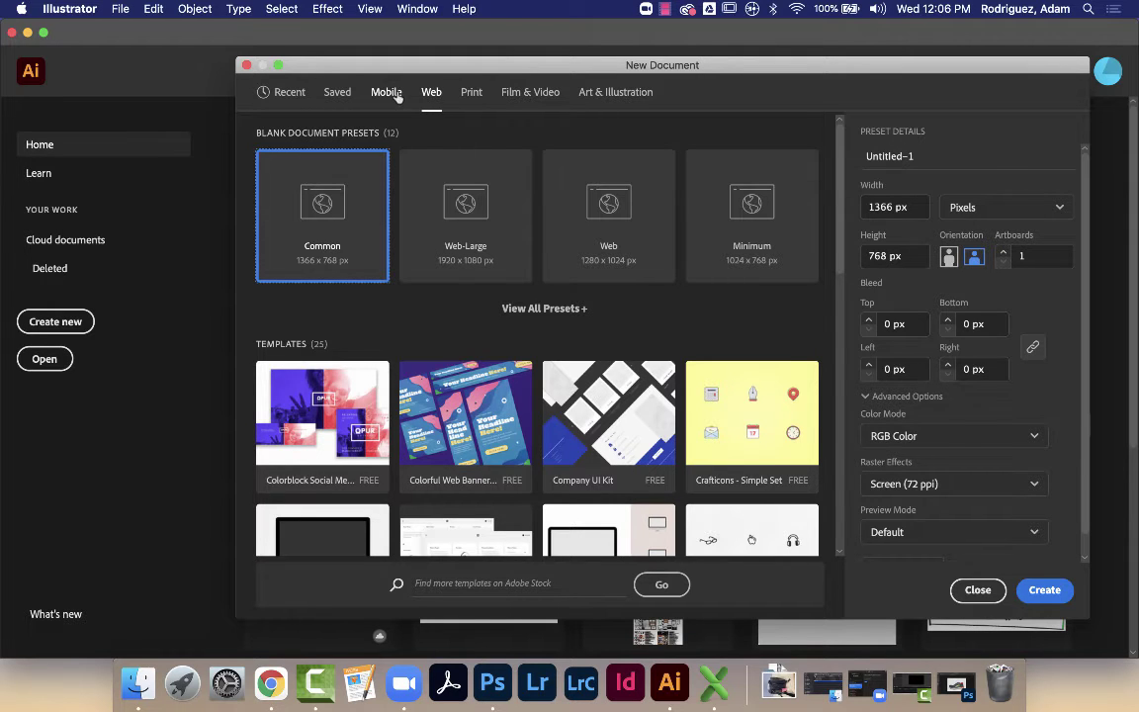
pyautogui.click(386, 93)
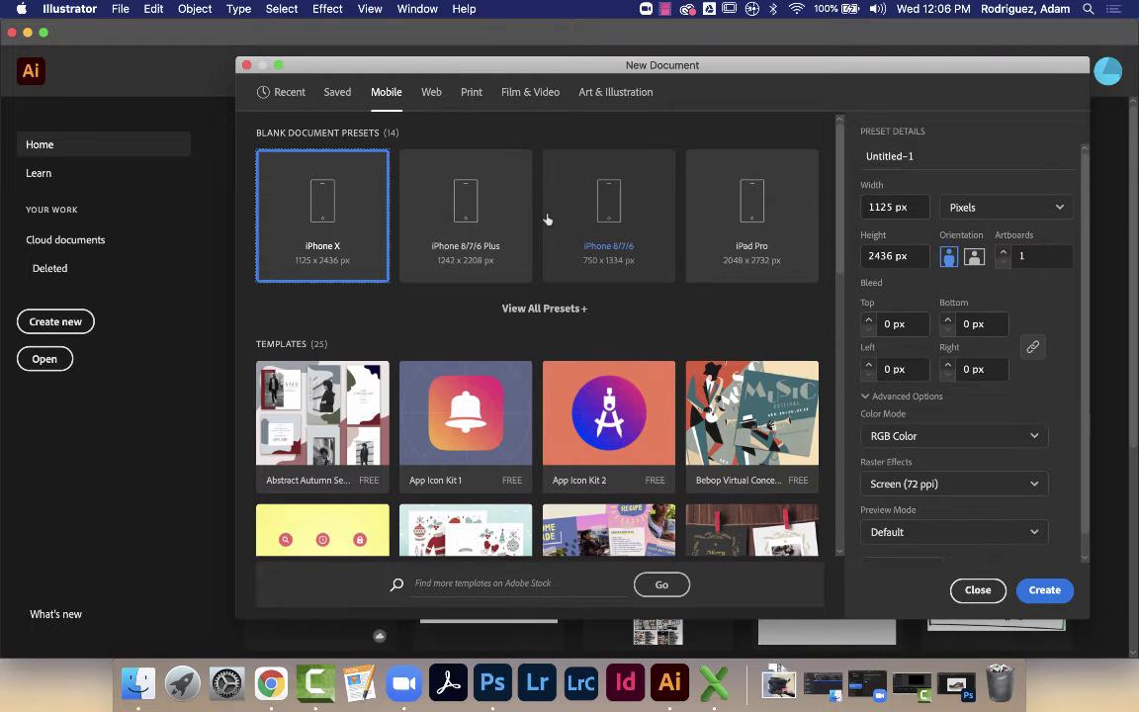
pyautogui.scroll(-5, 618, 281)
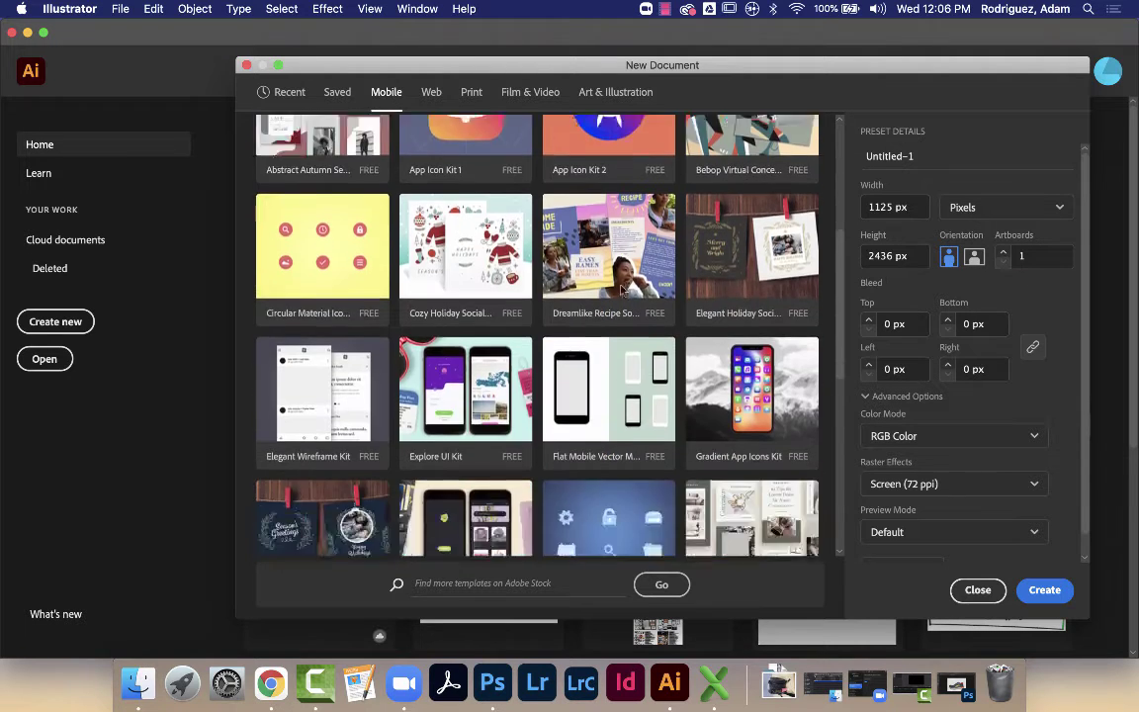
pyautogui.scroll(5, 619, 287)
pyautogui.click(431, 92)
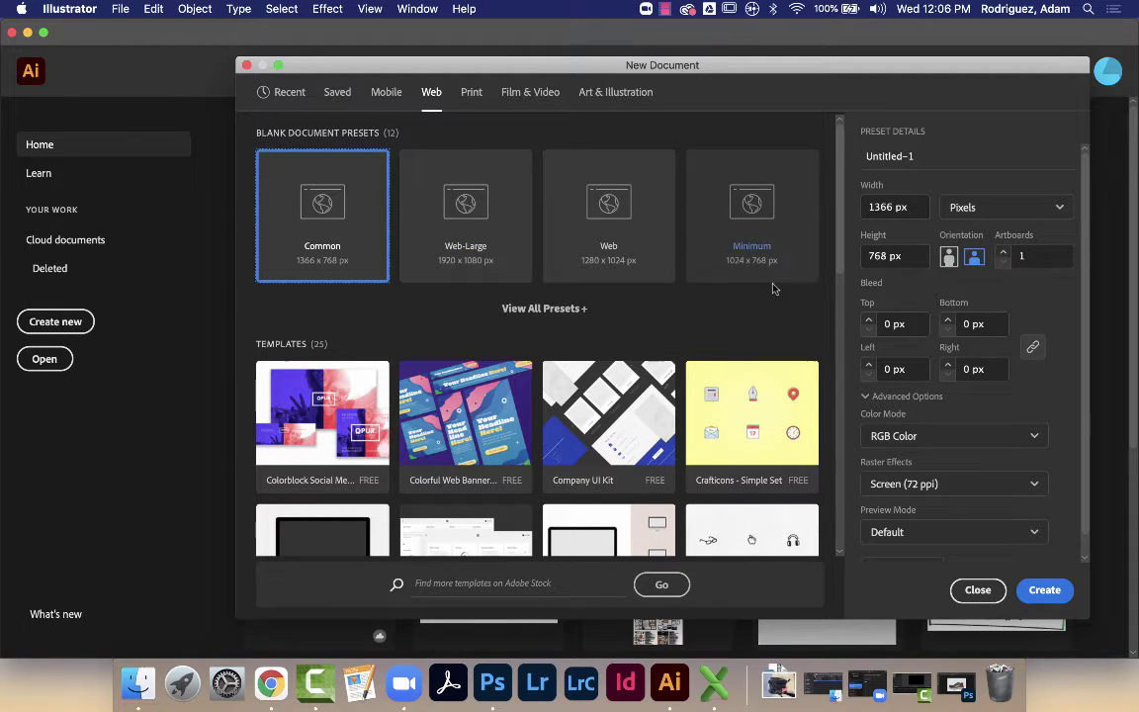
pyautogui.click(753, 218)
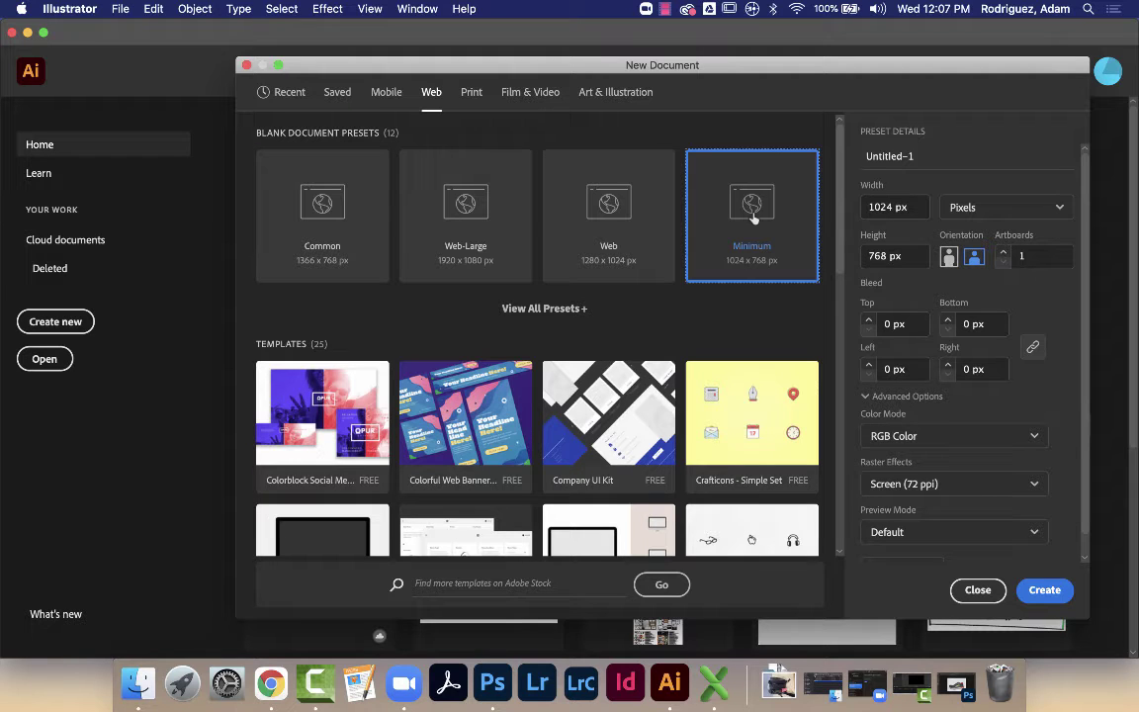
# Name the document with the author's surname plus '.Ad', set Inches and Medium (150 ppi) raster effects, then create it
pyautogui.click(918, 161)
pyautogui.press('super+a')
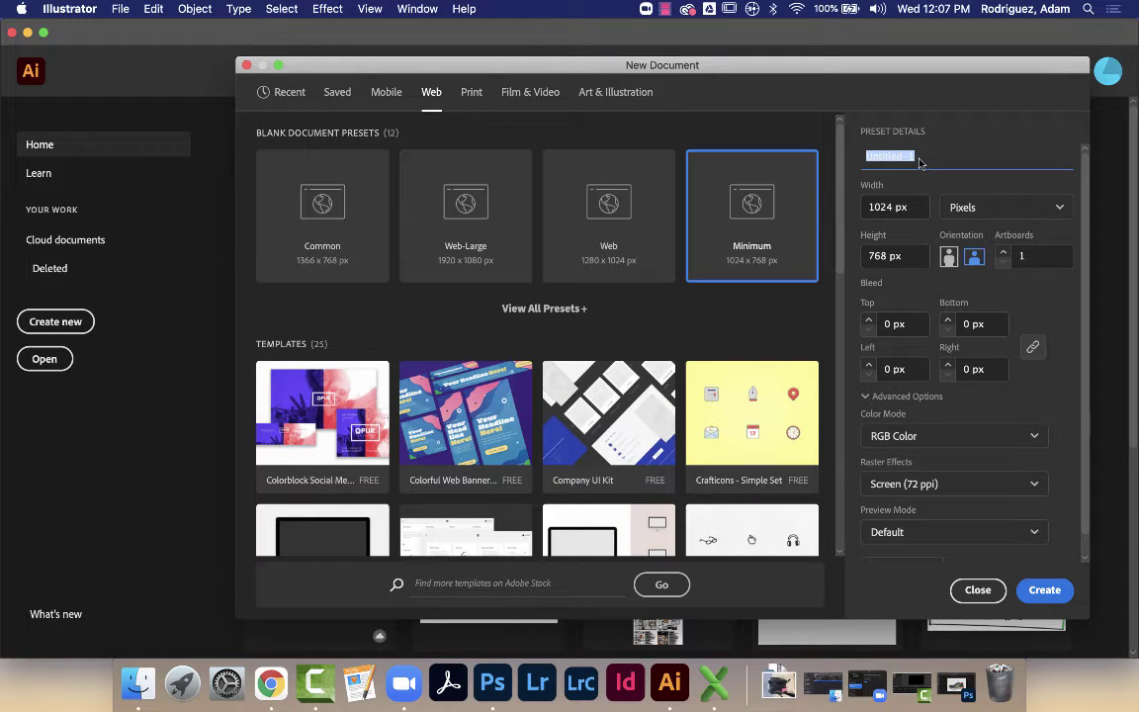
pyautogui.write('Rodriguez.Ad')
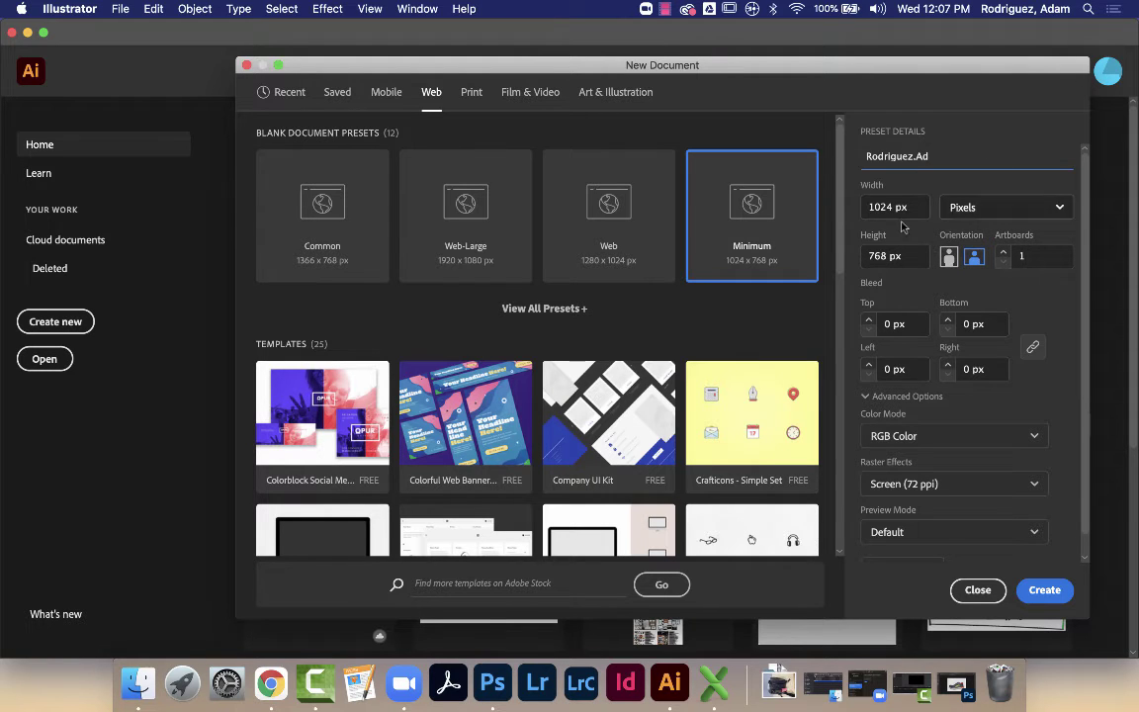
pyautogui.click(971, 208)
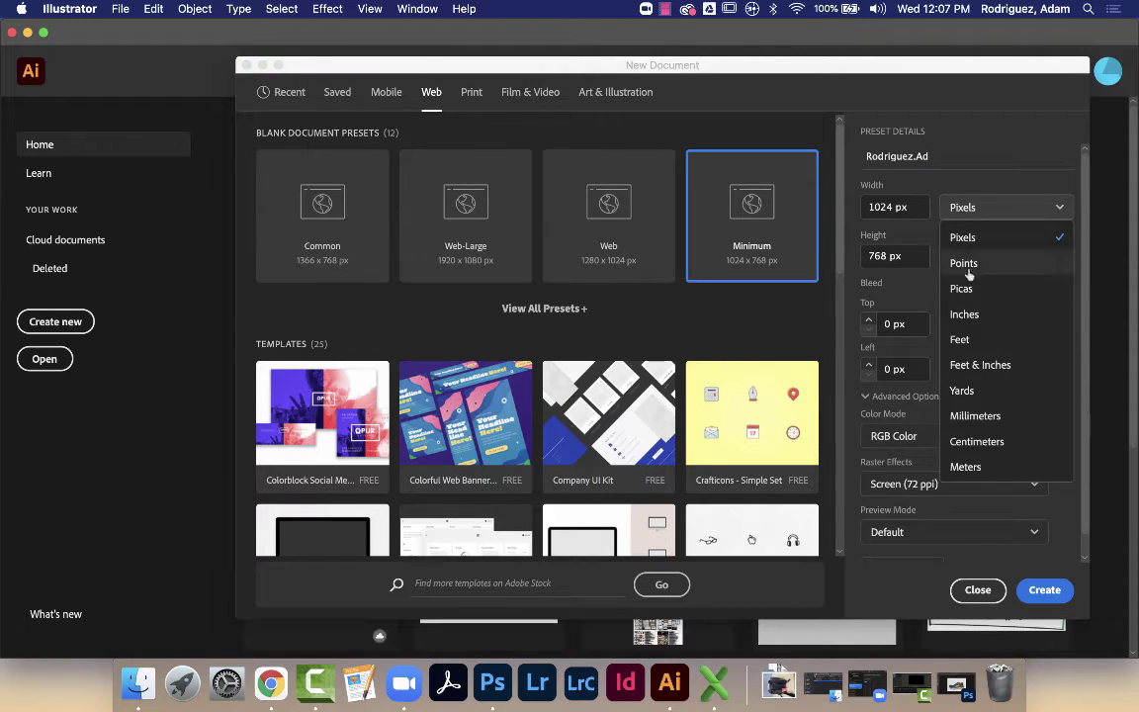
pyautogui.click(964, 315)
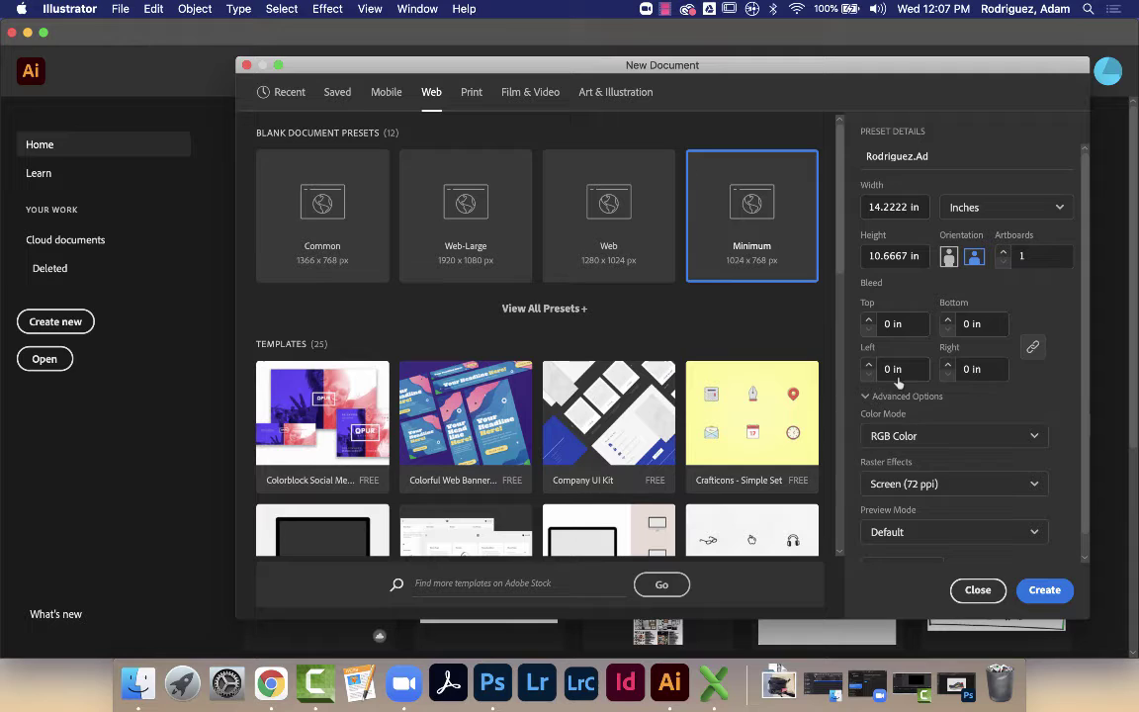
pyautogui.click(897, 485)
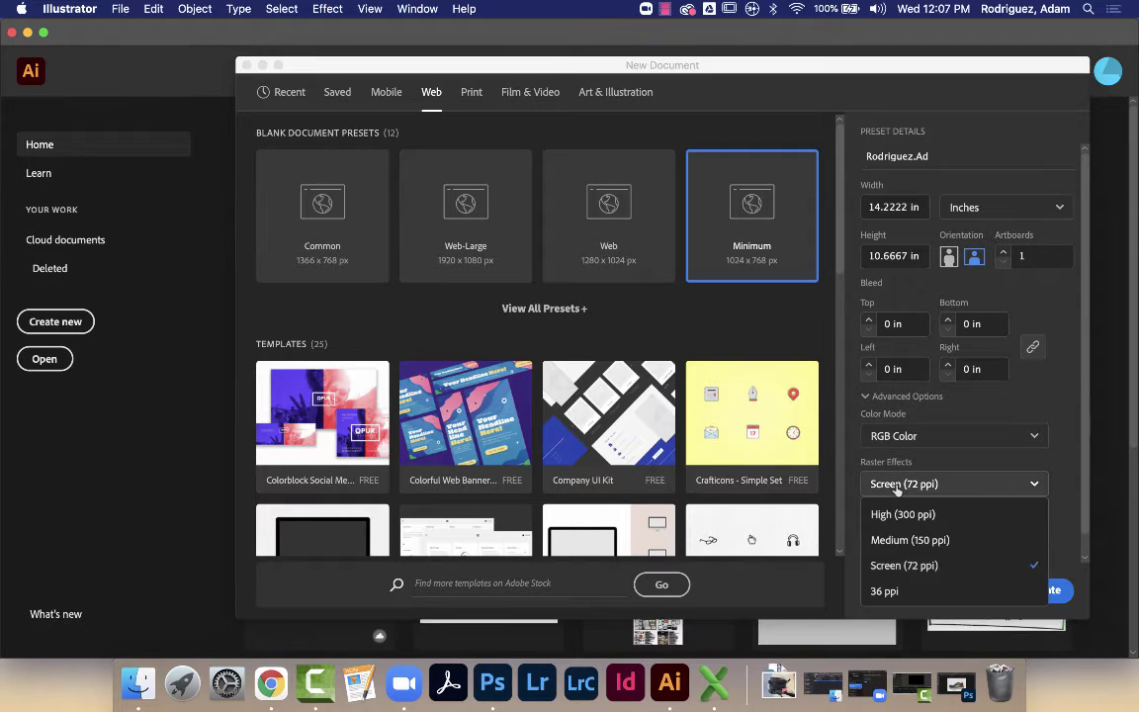
pyautogui.click(889, 541)
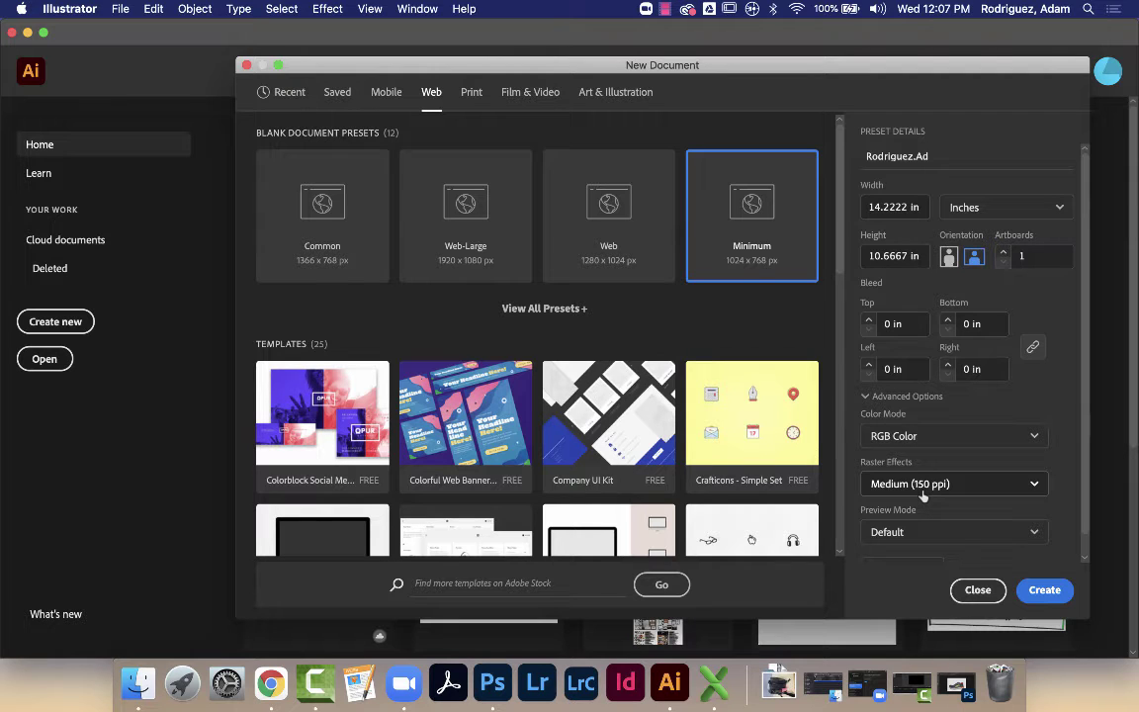
pyautogui.click(1045, 591)
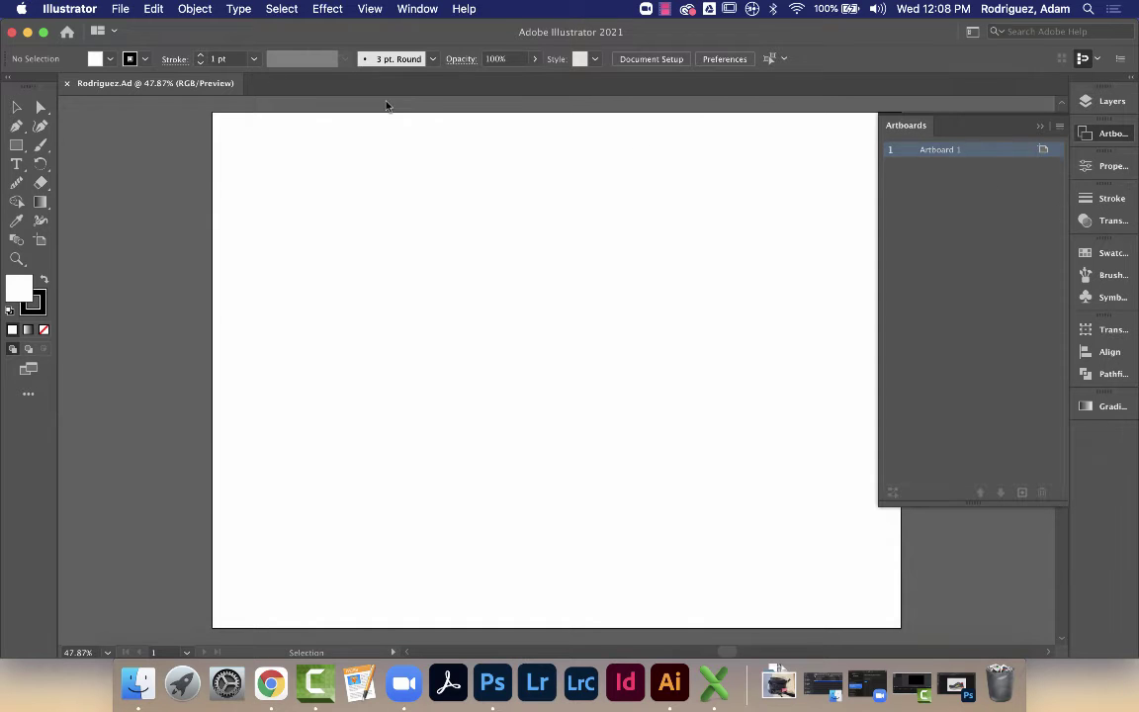
# Pick the Ad 1 cloud document via File > Place and Open Cloud Document
pyautogui.click(118, 9)
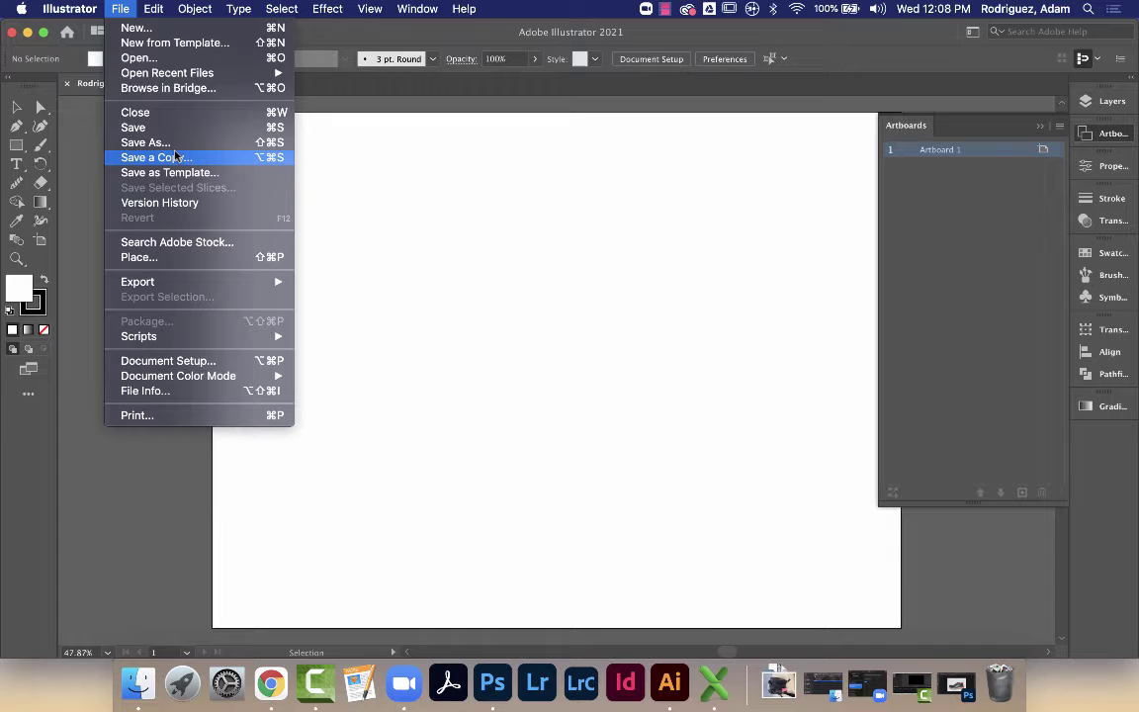
pyautogui.click(132, 259)
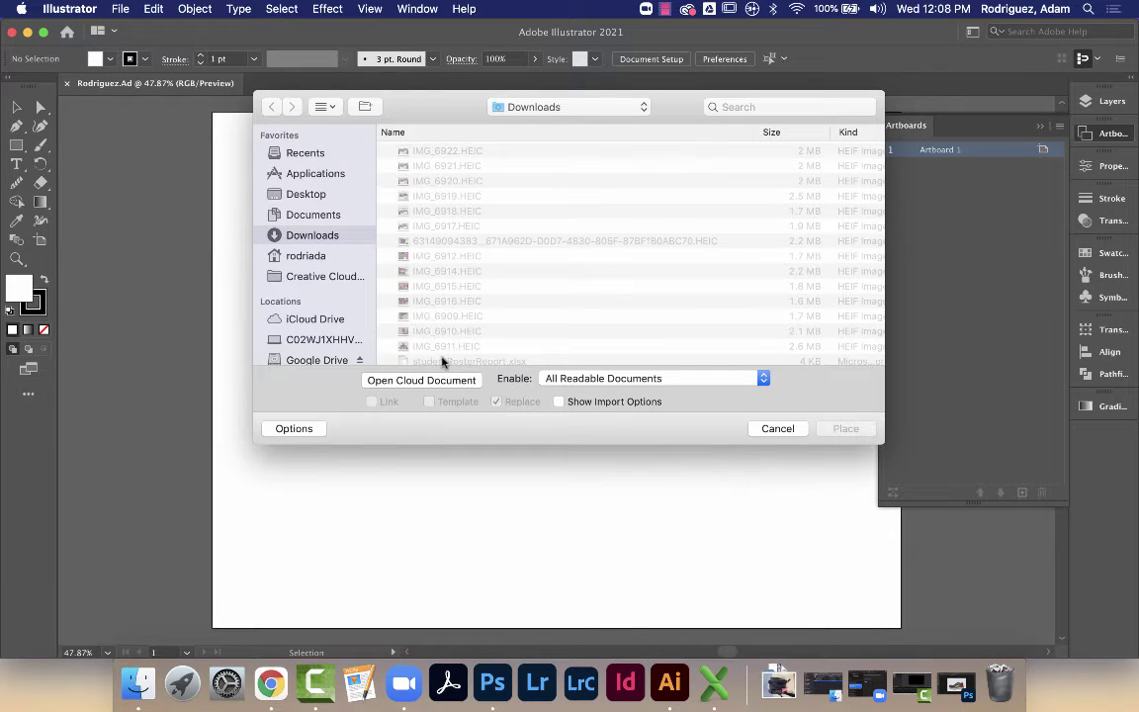
pyautogui.click(422, 379)
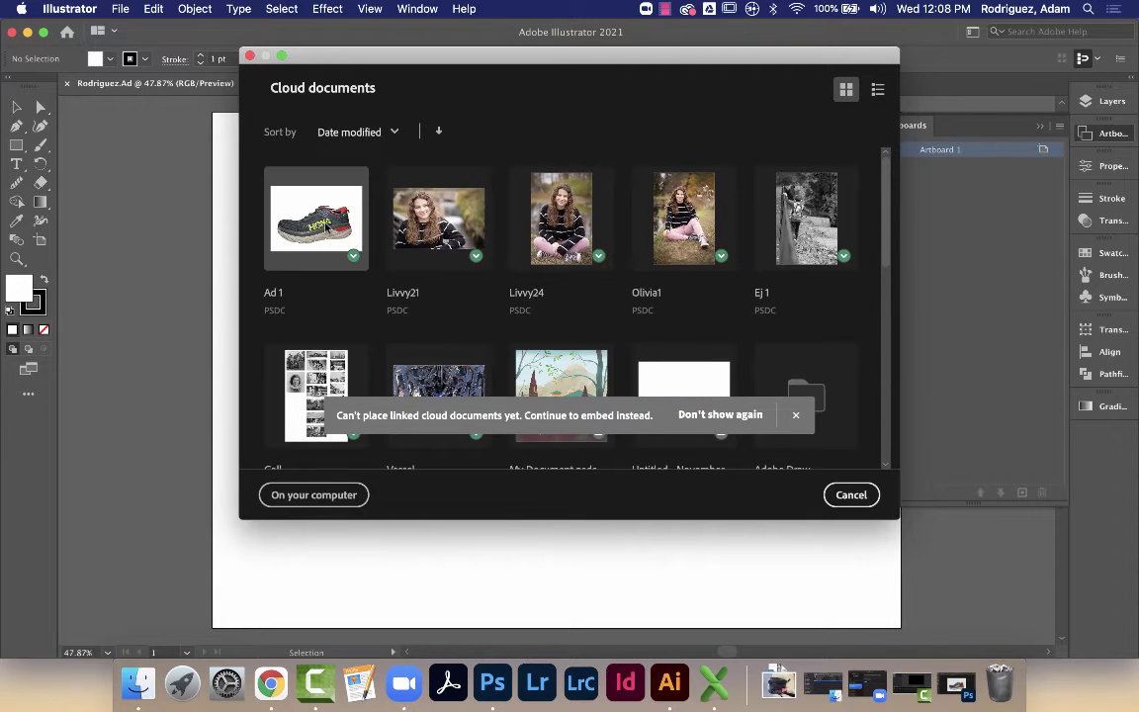
pyautogui.doubleClick(615, 465)
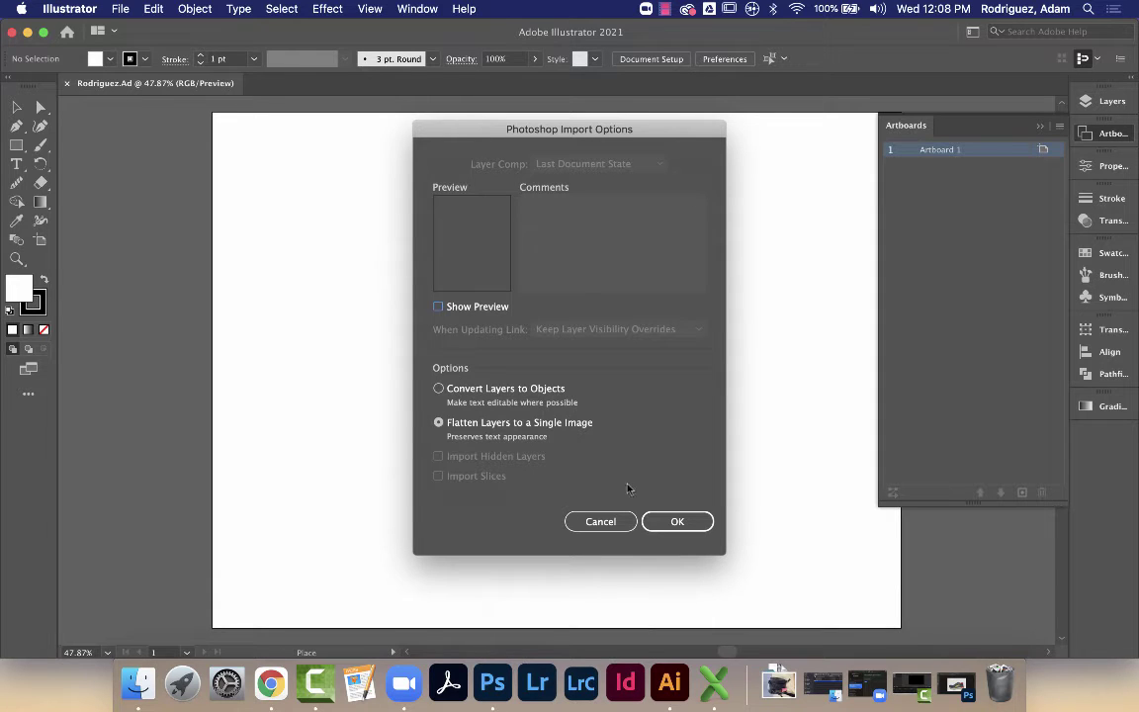
# Place the flattened Ad 1 shoe image, position it left of centre, and collapse the Artboards panel
pyautogui.click(674, 521)
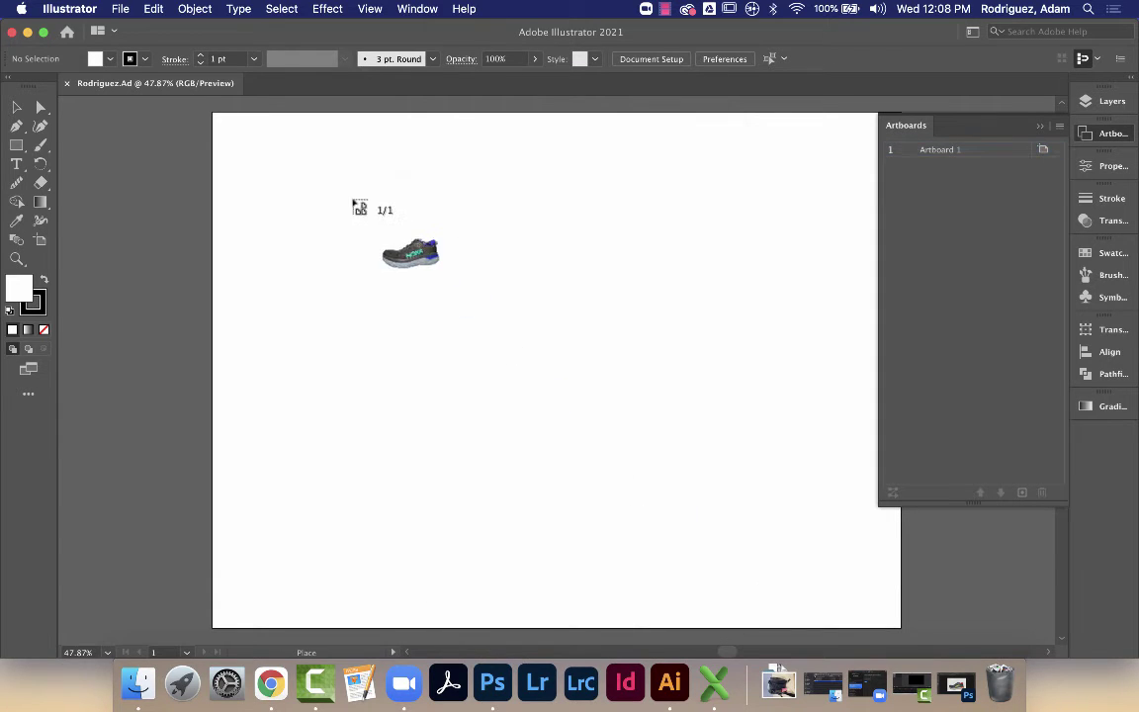
pyautogui.moveTo(237, 146)
pyautogui.mouseDown()
pyautogui.moveTo(325, 223)
pyautogui.moveTo(667, 444)
pyautogui.moveTo(657, 444)
pyautogui.mouseUp()
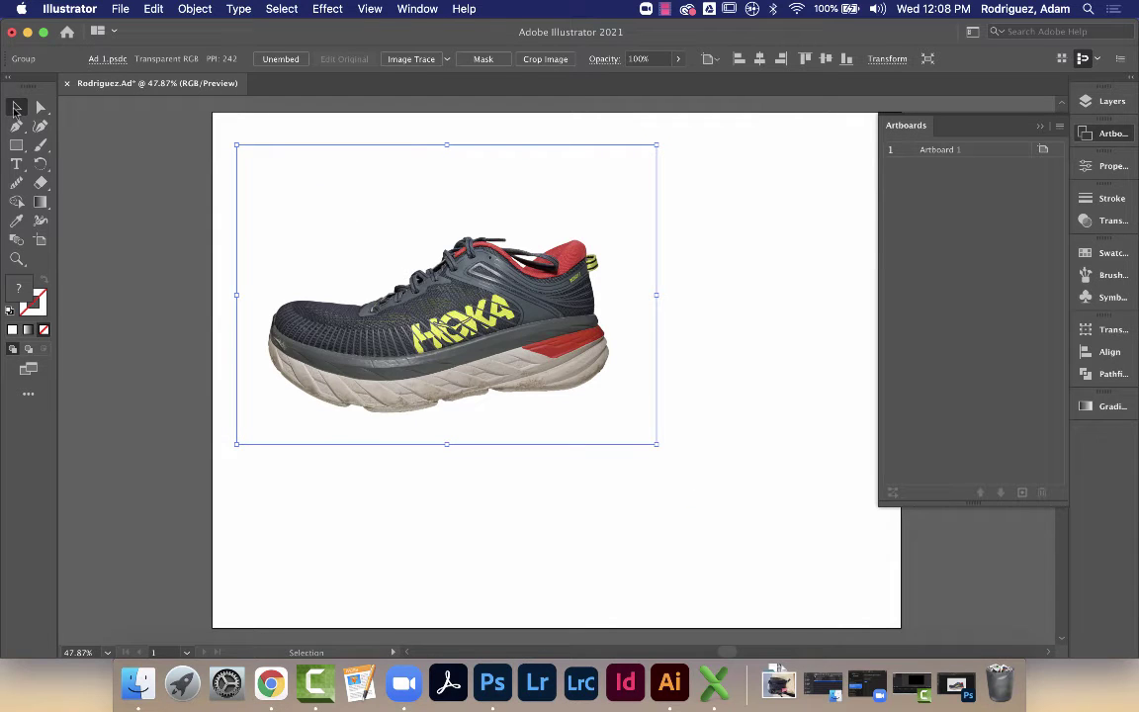
pyautogui.click(164, 198)
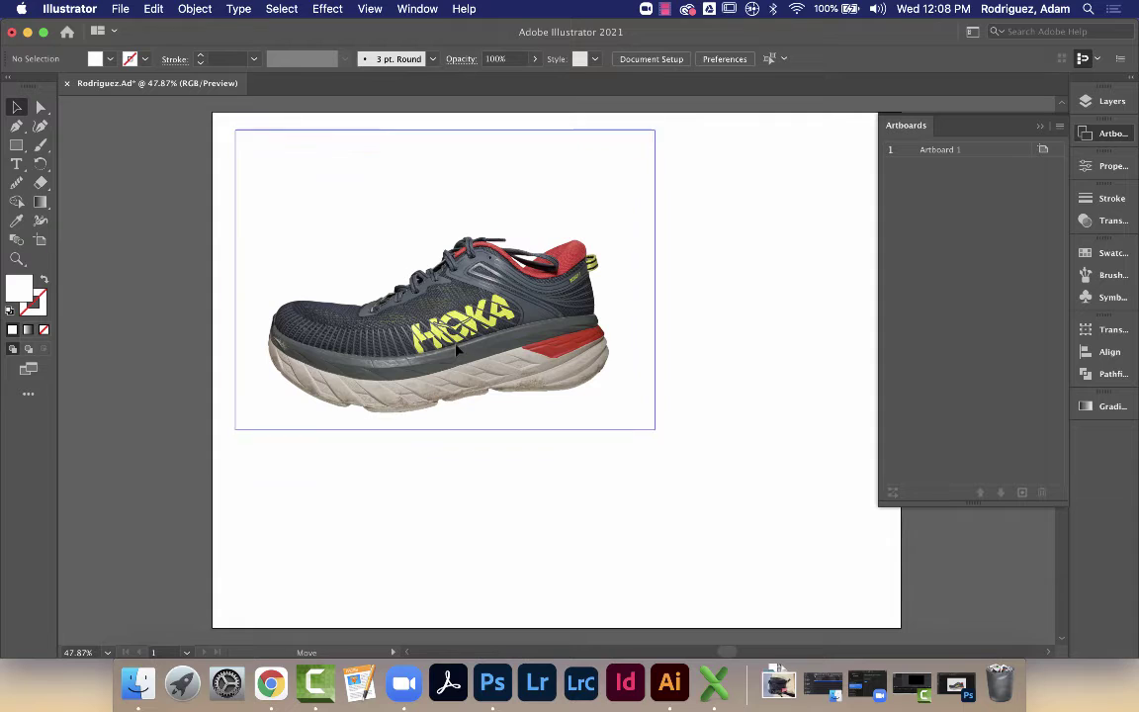
pyautogui.moveTo(456, 348); pyautogui.dragTo(463, 508)
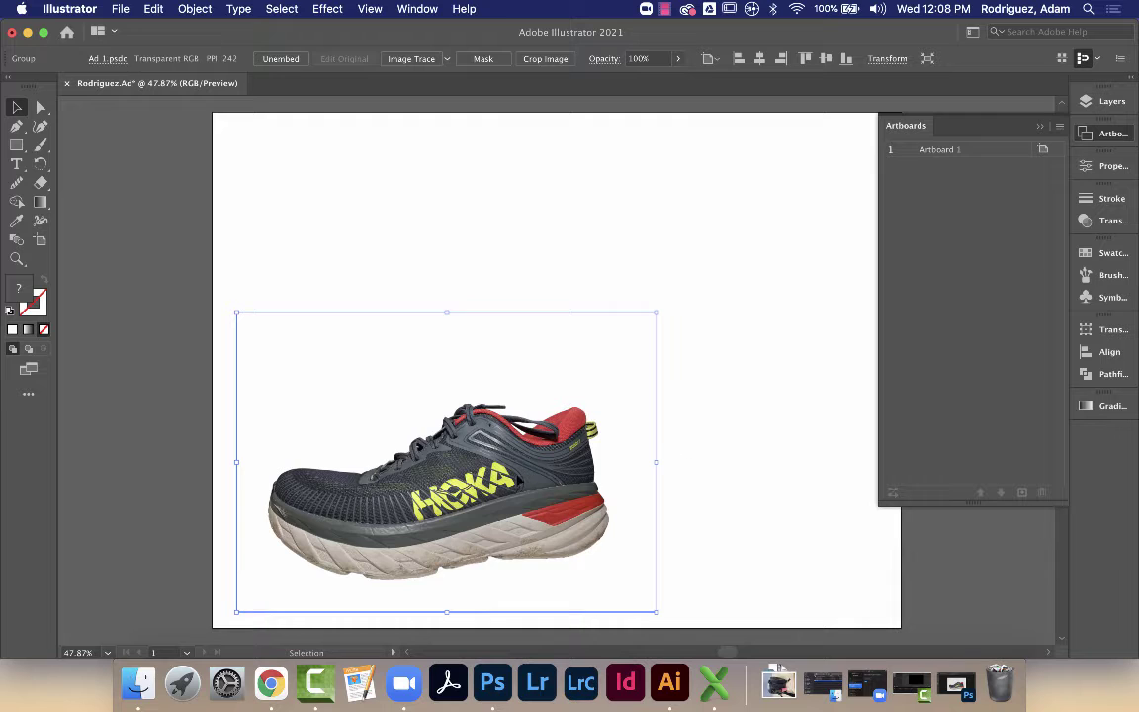
pyautogui.moveTo(517, 480); pyautogui.dragTo(507, 422)
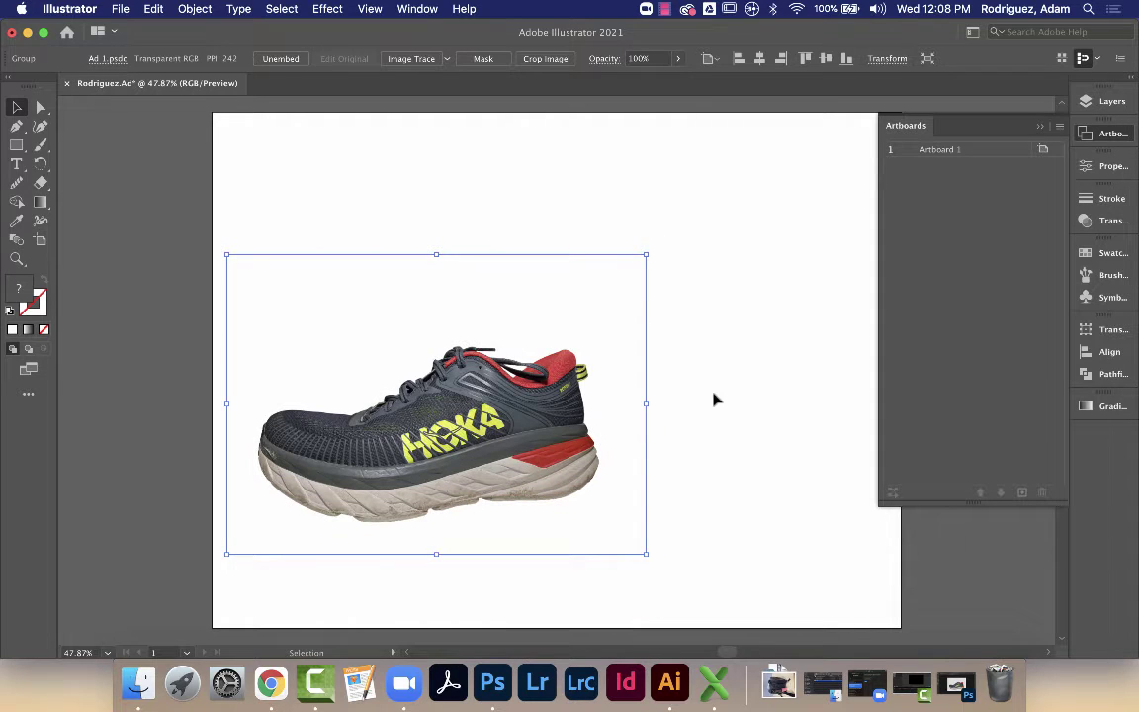
pyautogui.click(1040, 129)
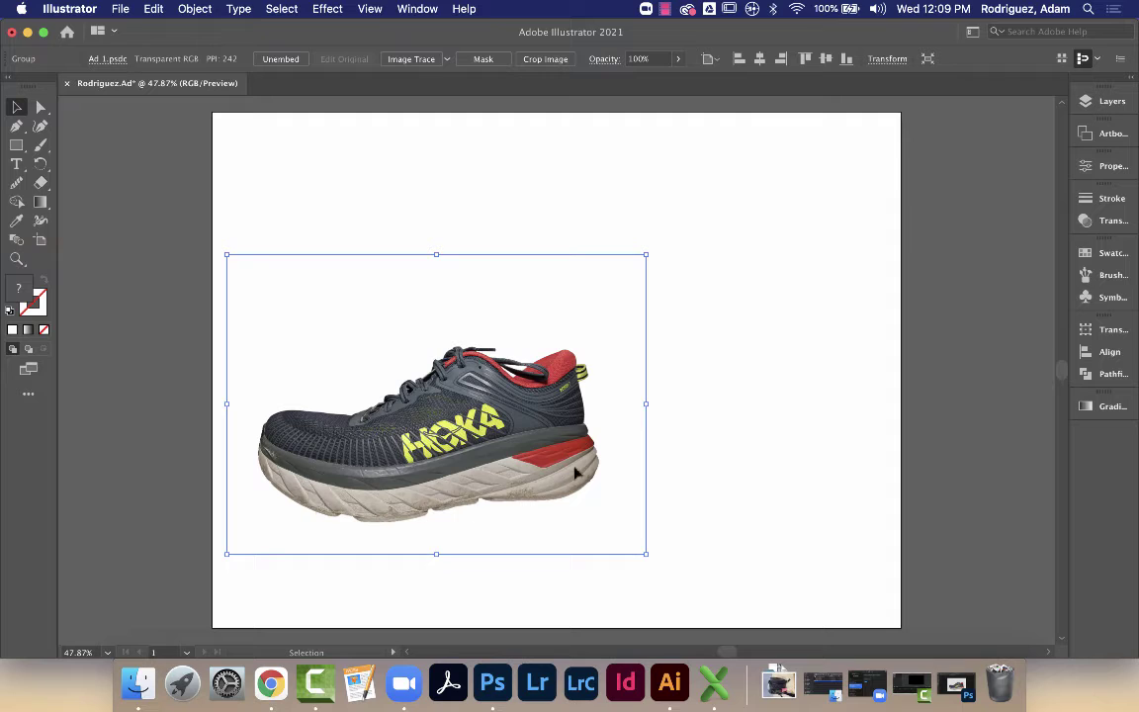
# Sample the red from the shoe's heel and save it as a new global swatch
pyautogui.click(1104, 259)
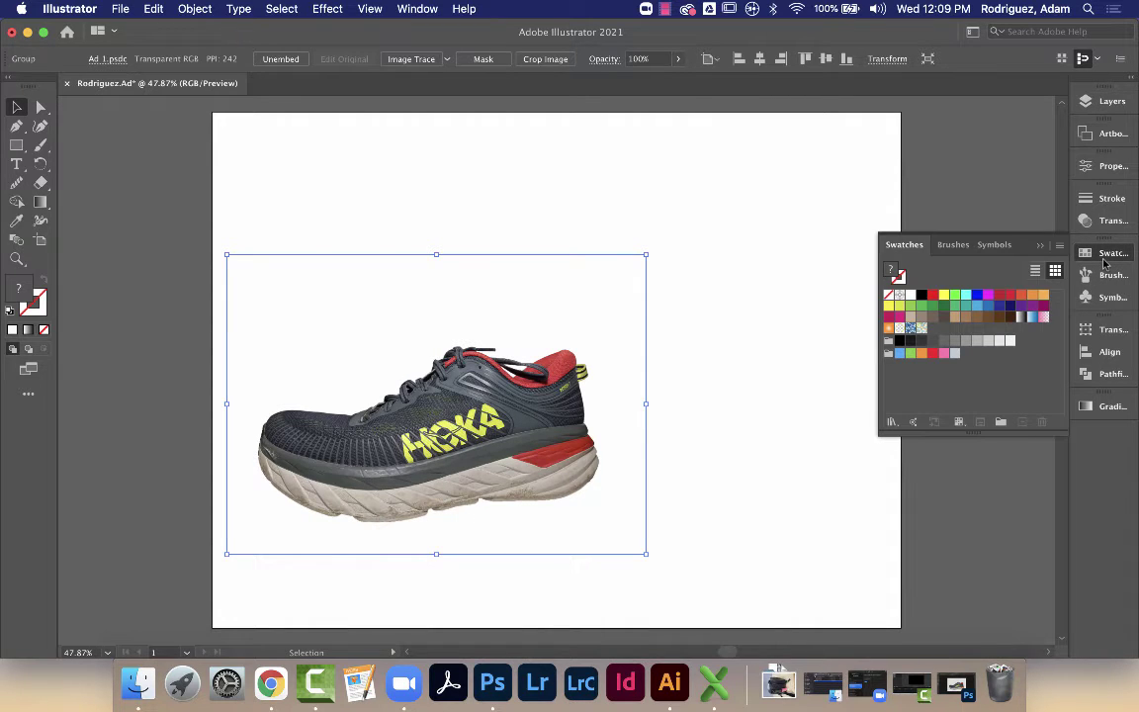
pyautogui.click(17, 220)
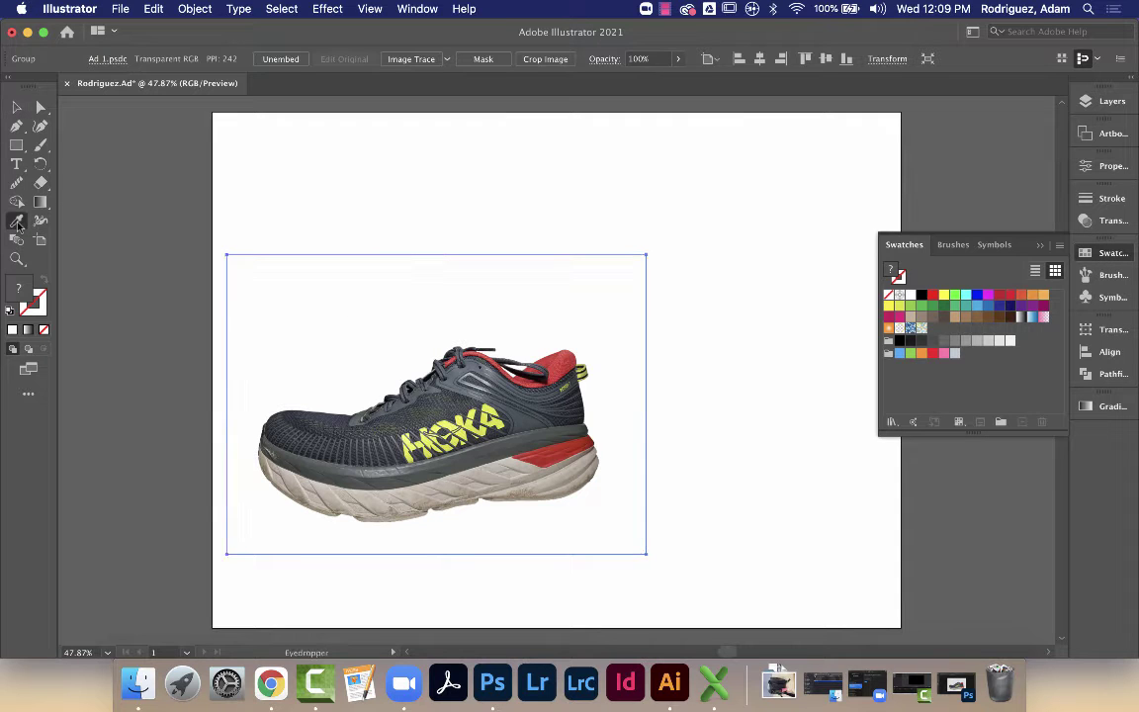
pyautogui.click(549, 457)
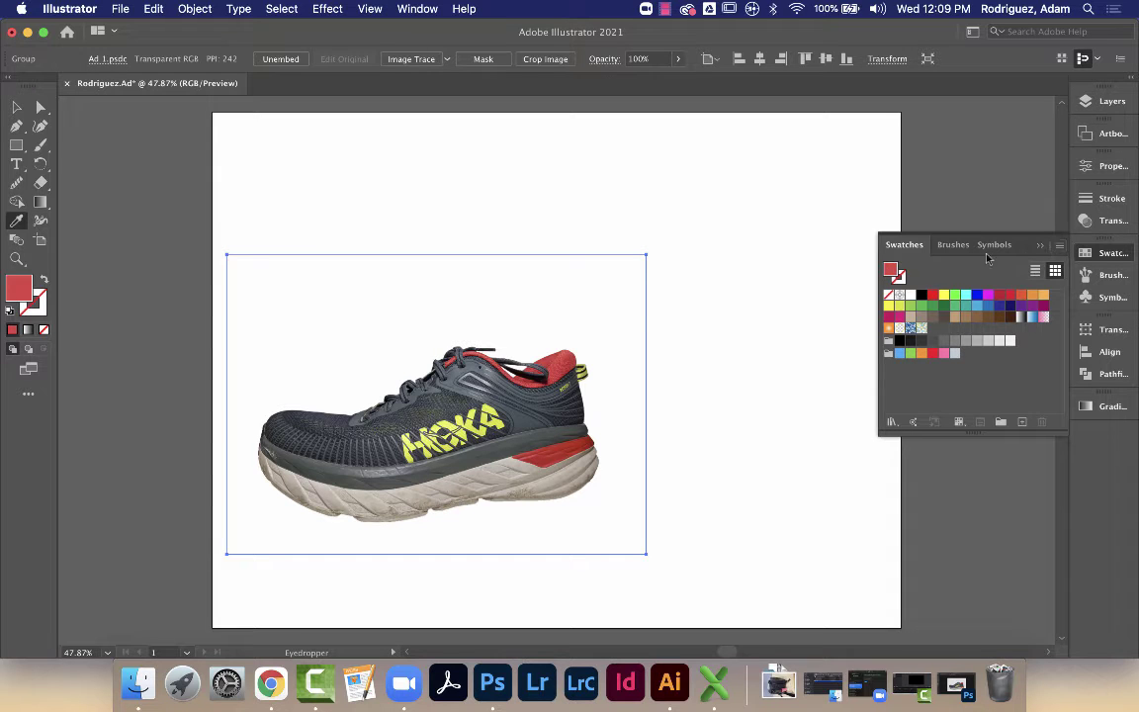
pyautogui.click(1057, 246)
pyautogui.click(1004, 246)
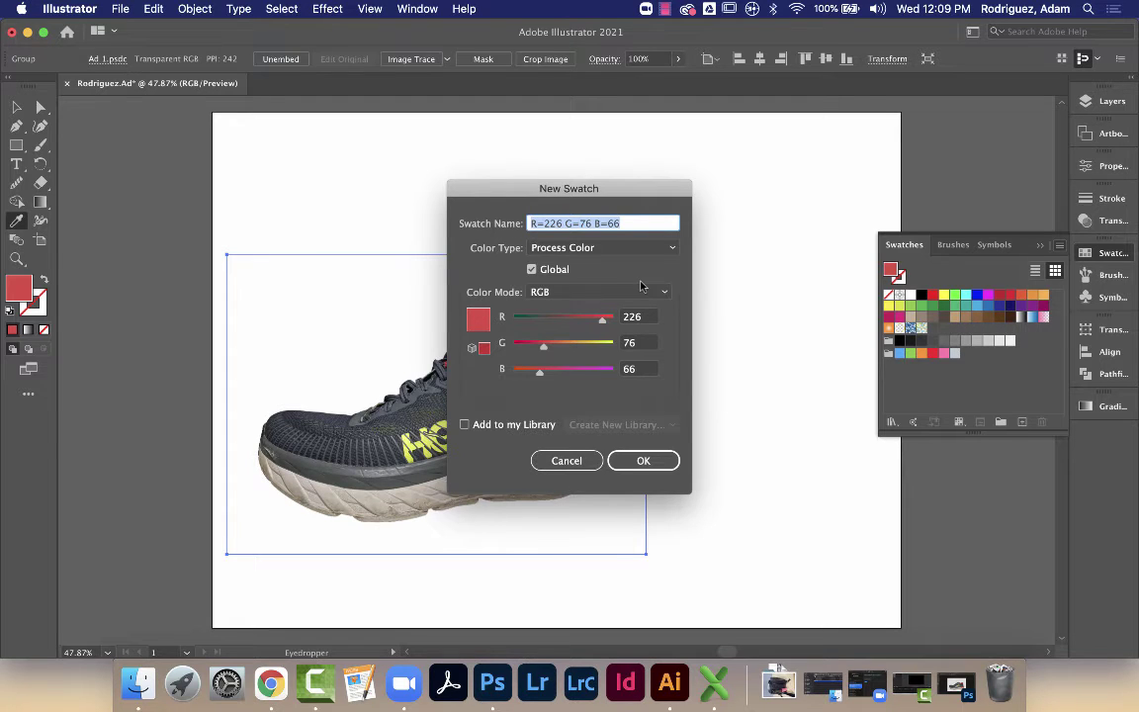
pyautogui.write('Color1')
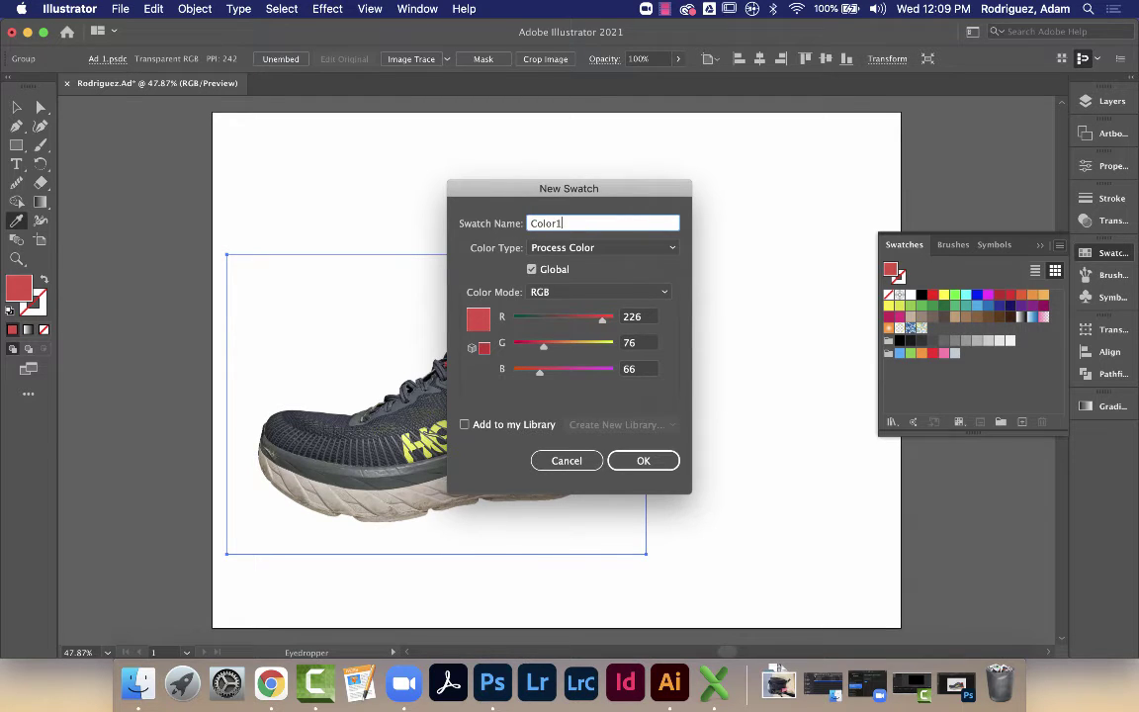
pyautogui.click(642, 461)
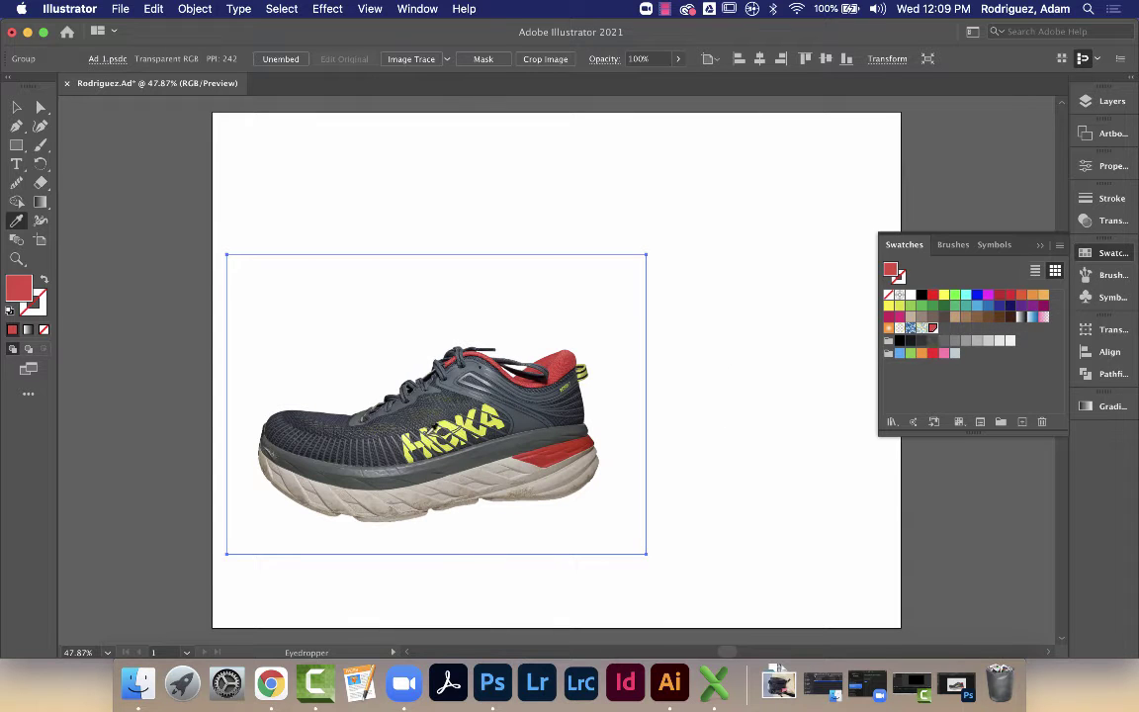
# Sample the yellow of the HOKA lettering and save it as swatch Color2
pyautogui.click(464, 427)
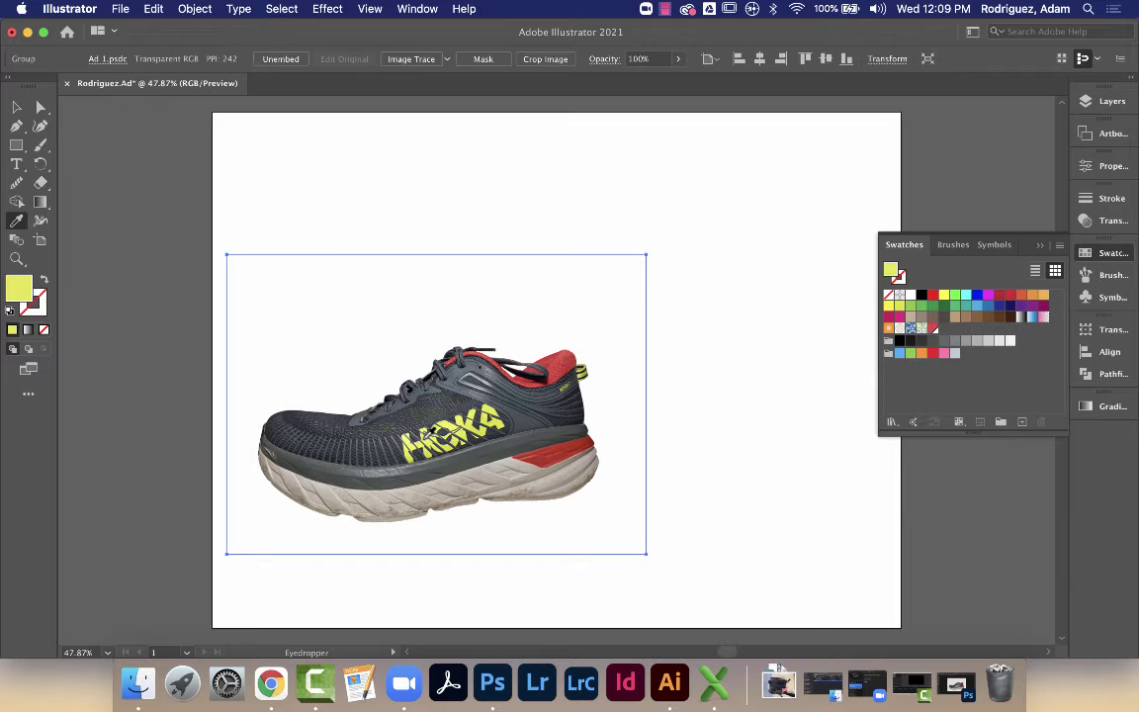
pyautogui.click(1058, 245)
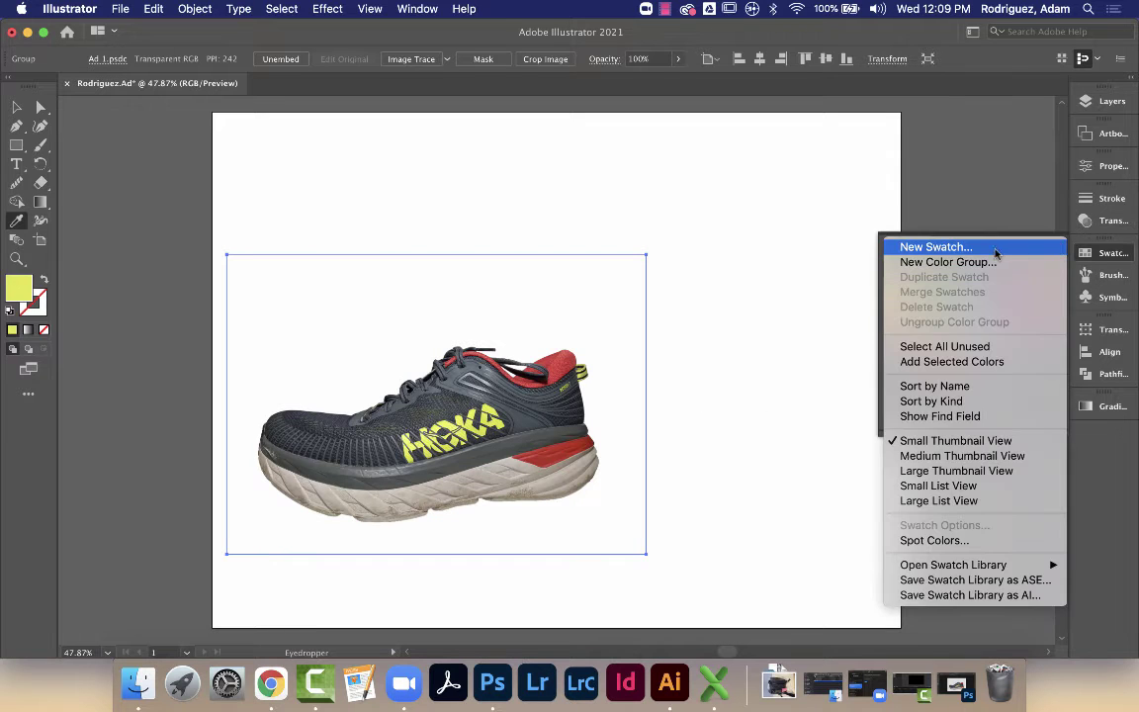
pyautogui.click(1059, 246)
pyautogui.write('Color2')
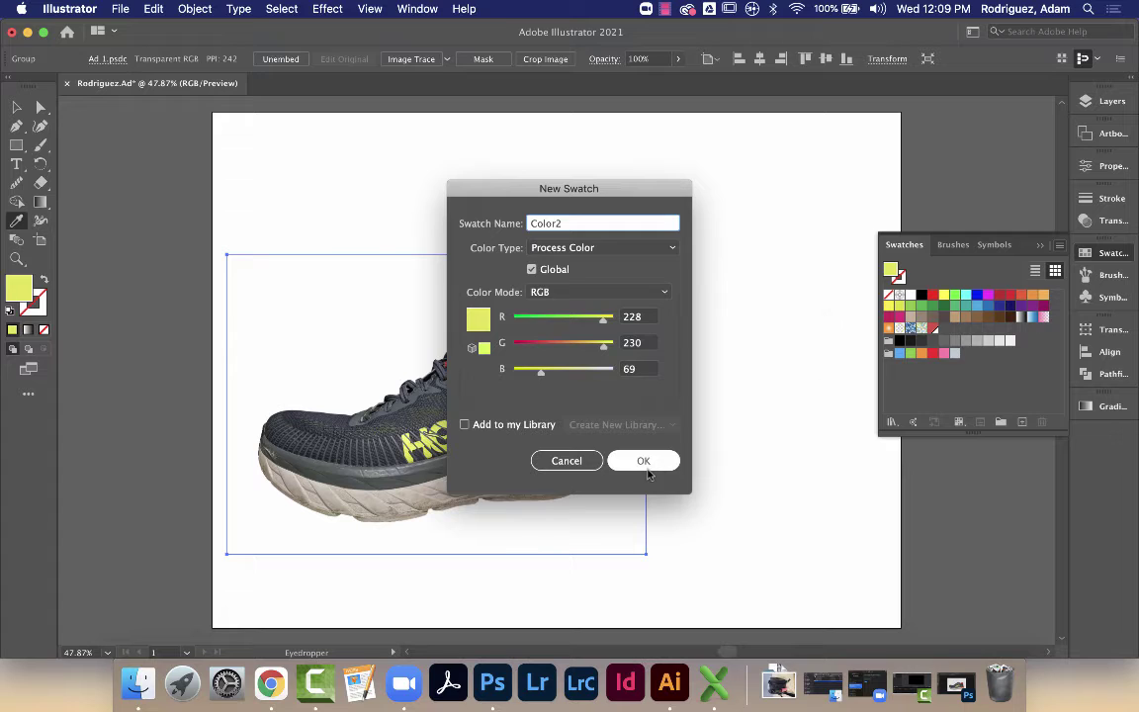
pyautogui.click(643, 461)
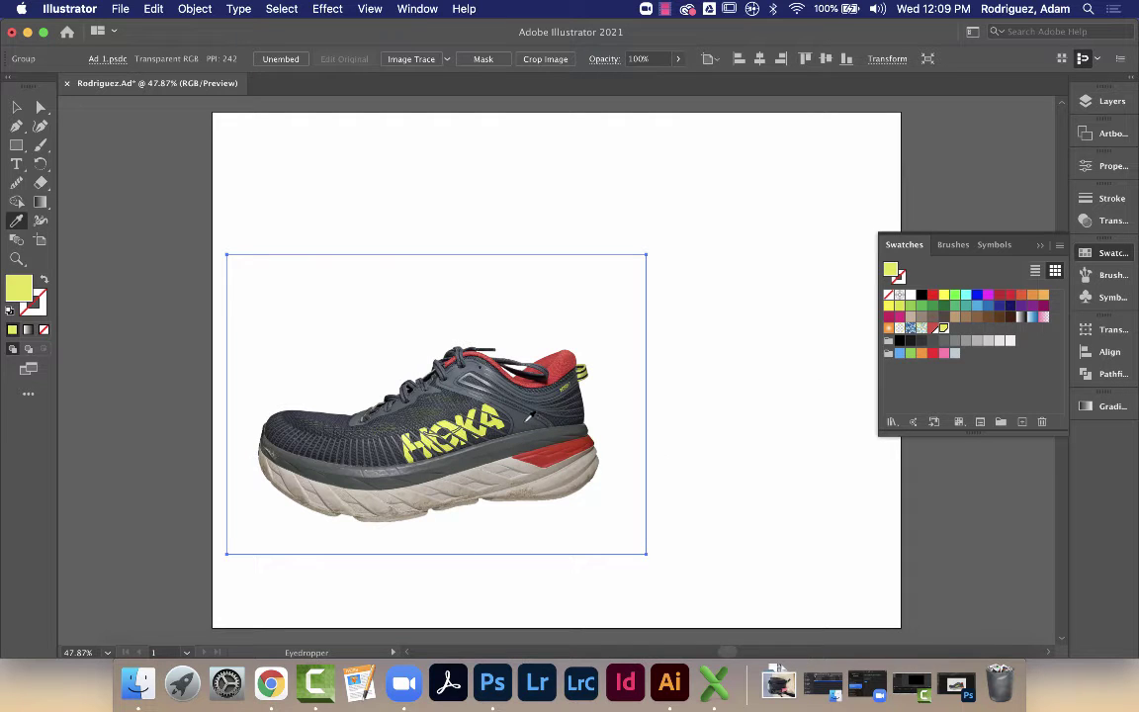
# Sample the shoe's dark grey and save it as swatch Color3
pyautogui.click(529, 419)
pyautogui.click(1058, 245)
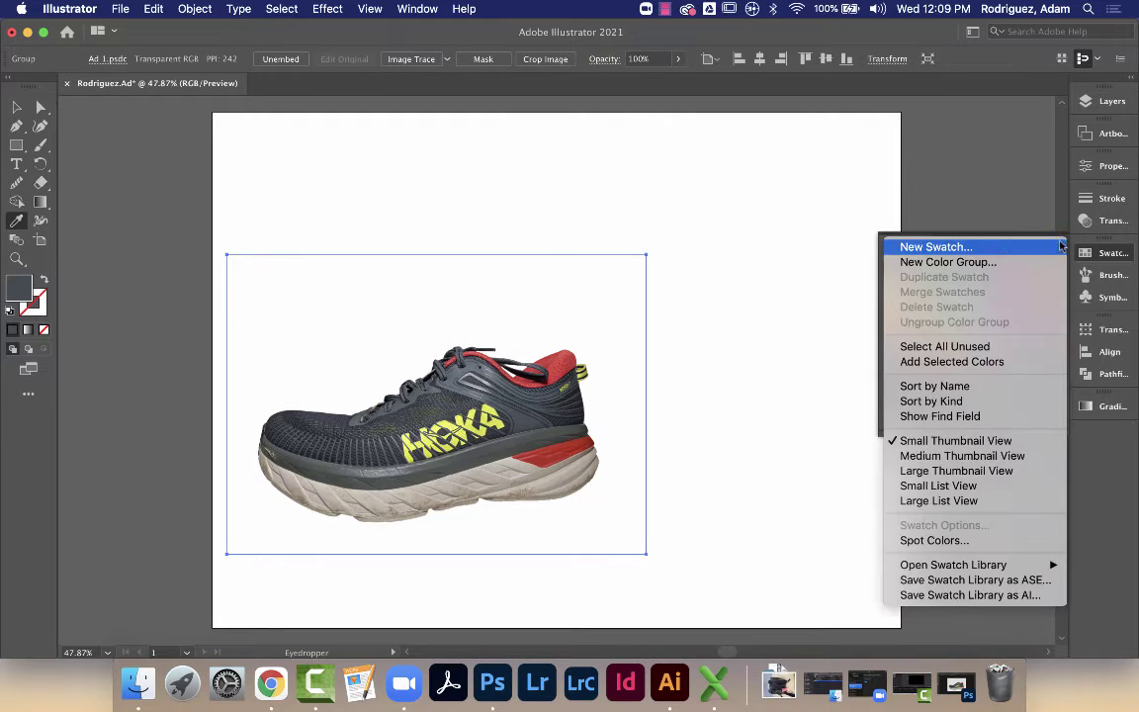
pyautogui.click(983, 247)
pyautogui.write('Color3')
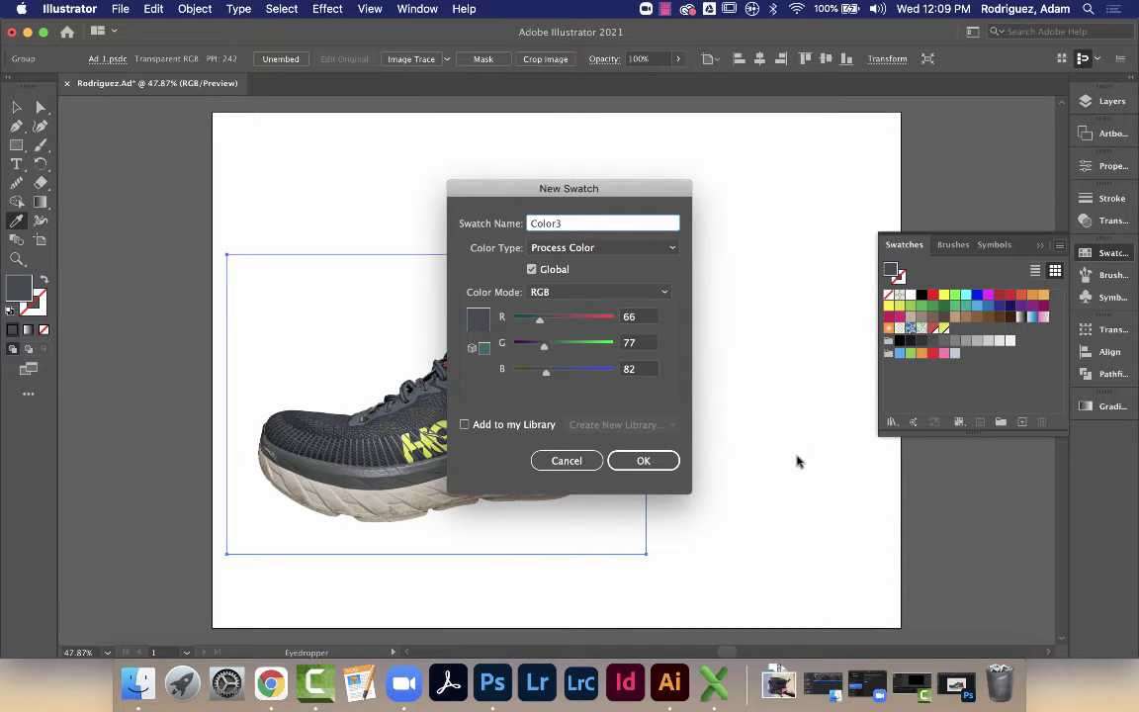
pyautogui.click(642, 460)
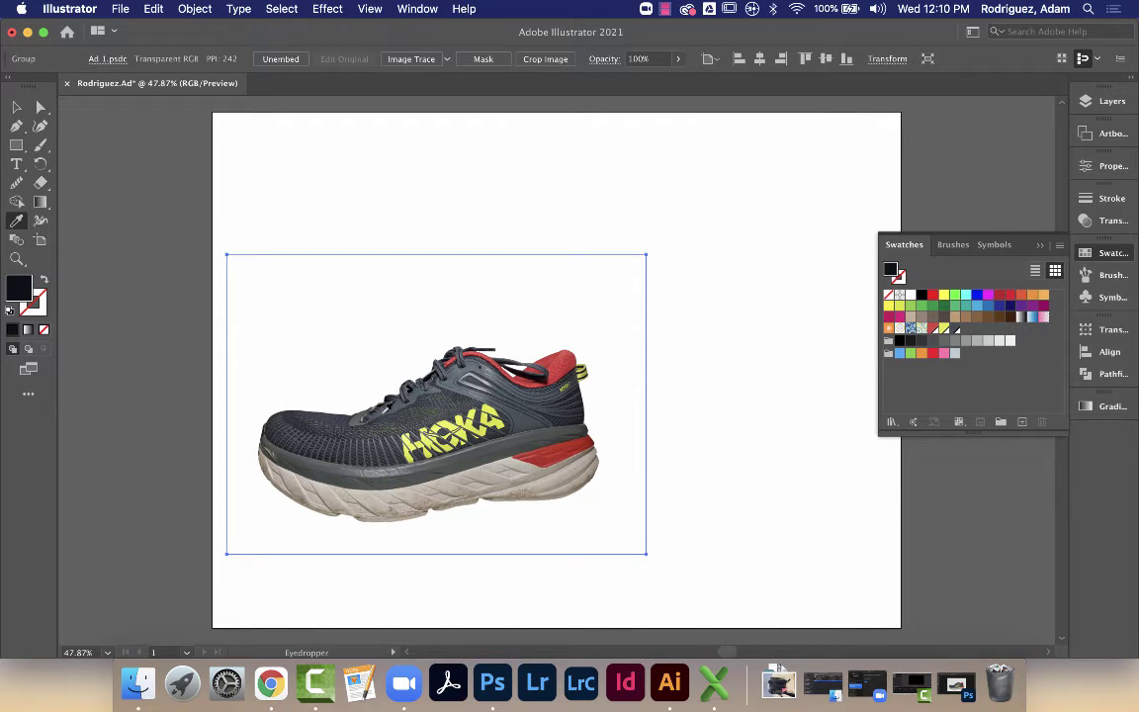
# Save the shoe's near-black (R31/G37/B42) as swatch Color4, then fit the artboard in the window
pyautogui.scroll(3, 326, 436)
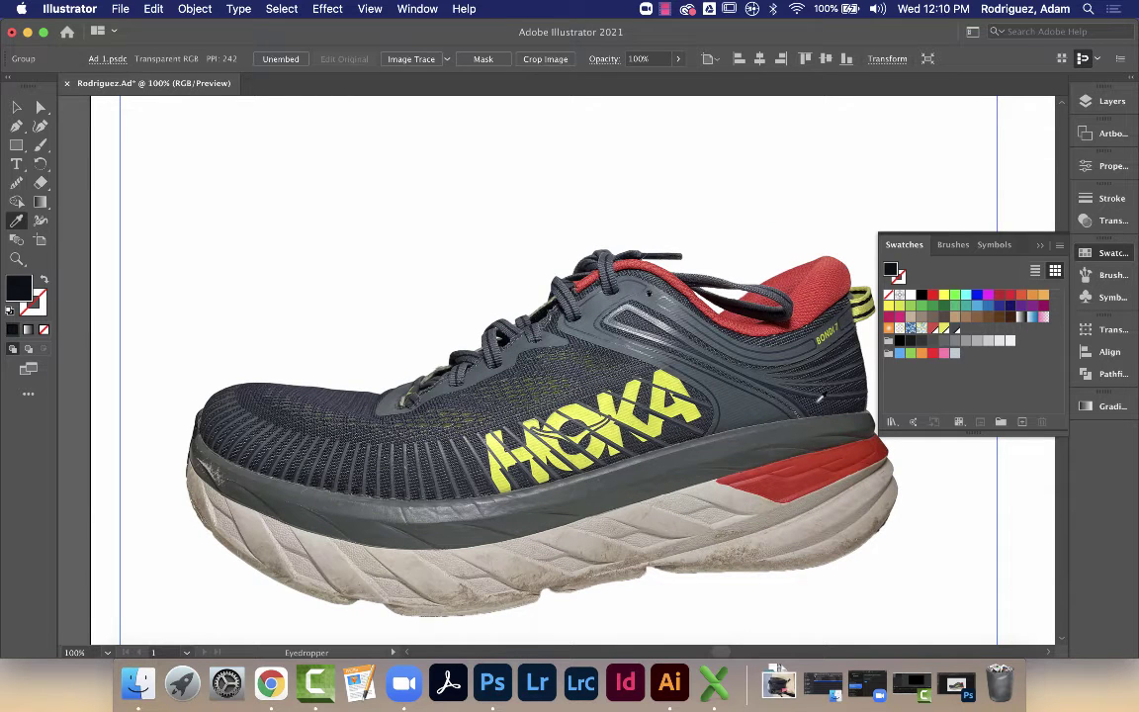
pyautogui.click(817, 401)
pyautogui.click(750, 399)
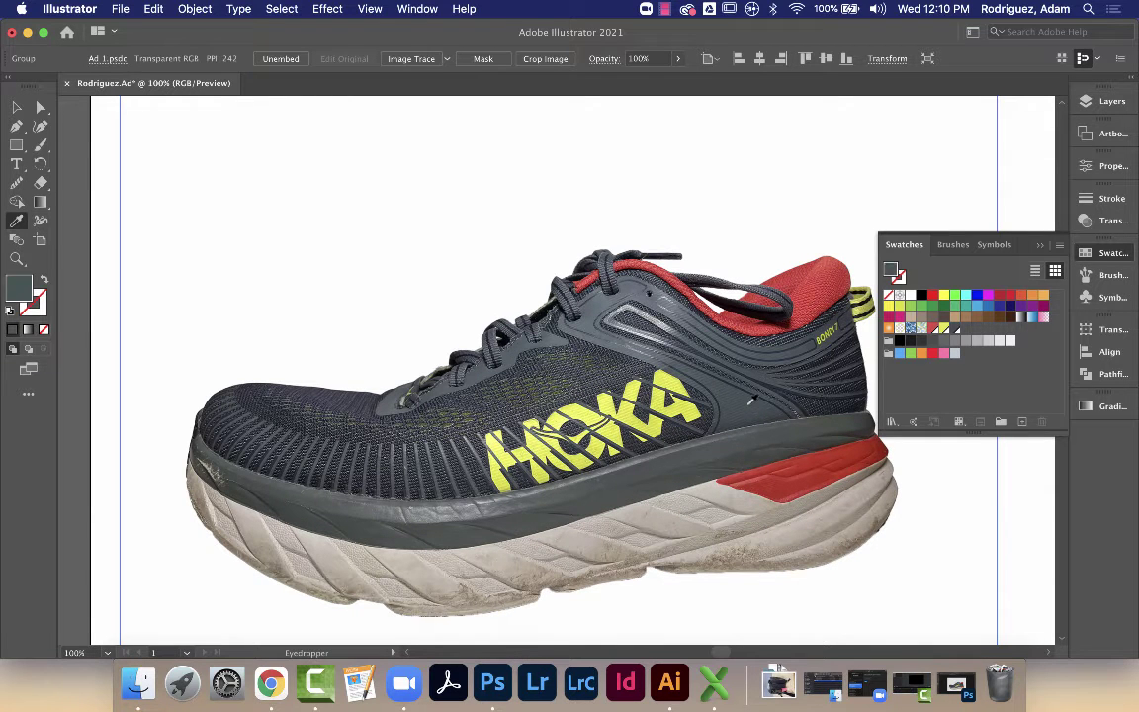
pyautogui.click(819, 404)
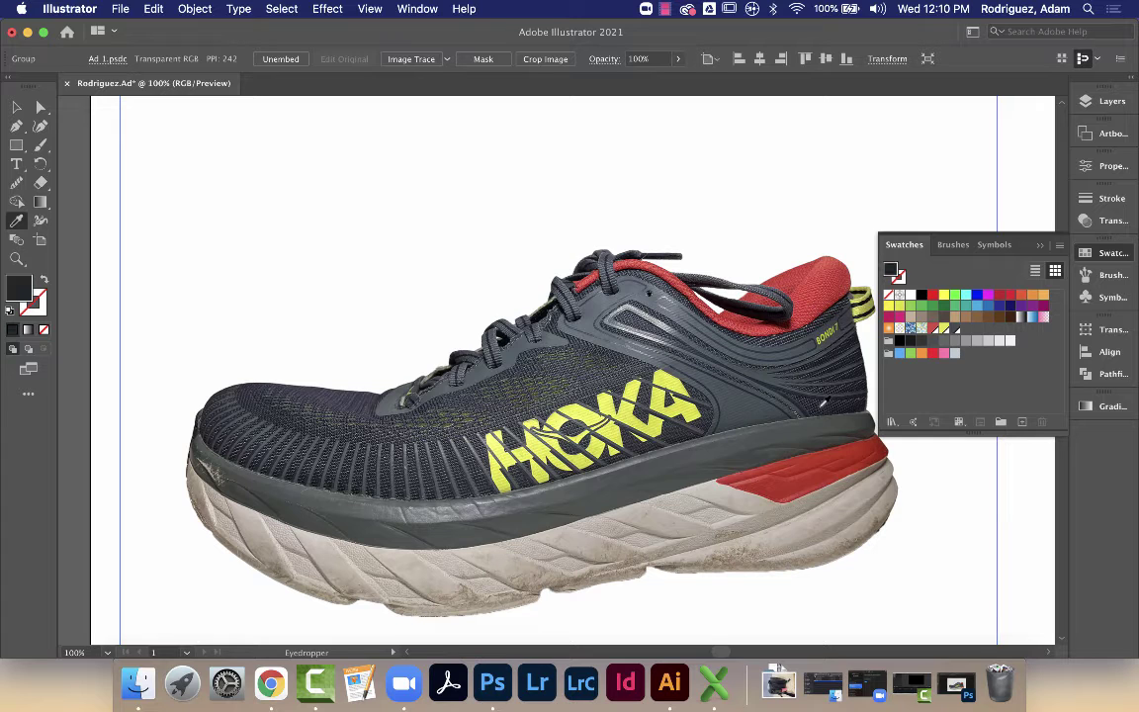
pyautogui.click(1059, 244)
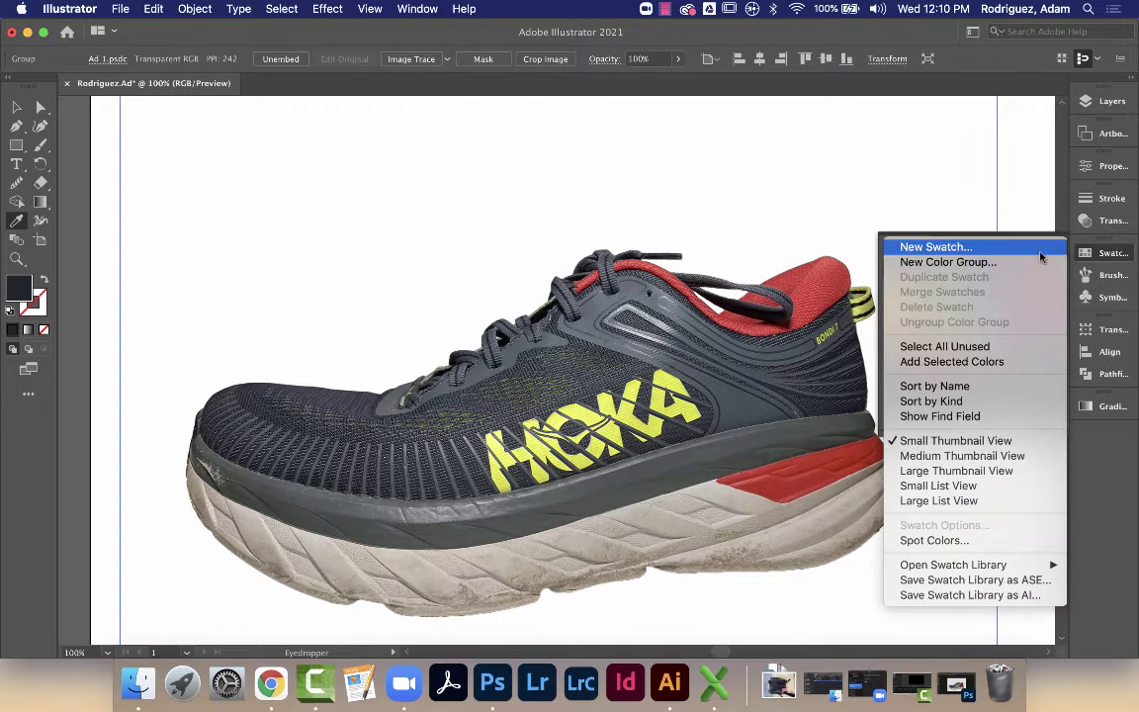
pyautogui.click(941, 247)
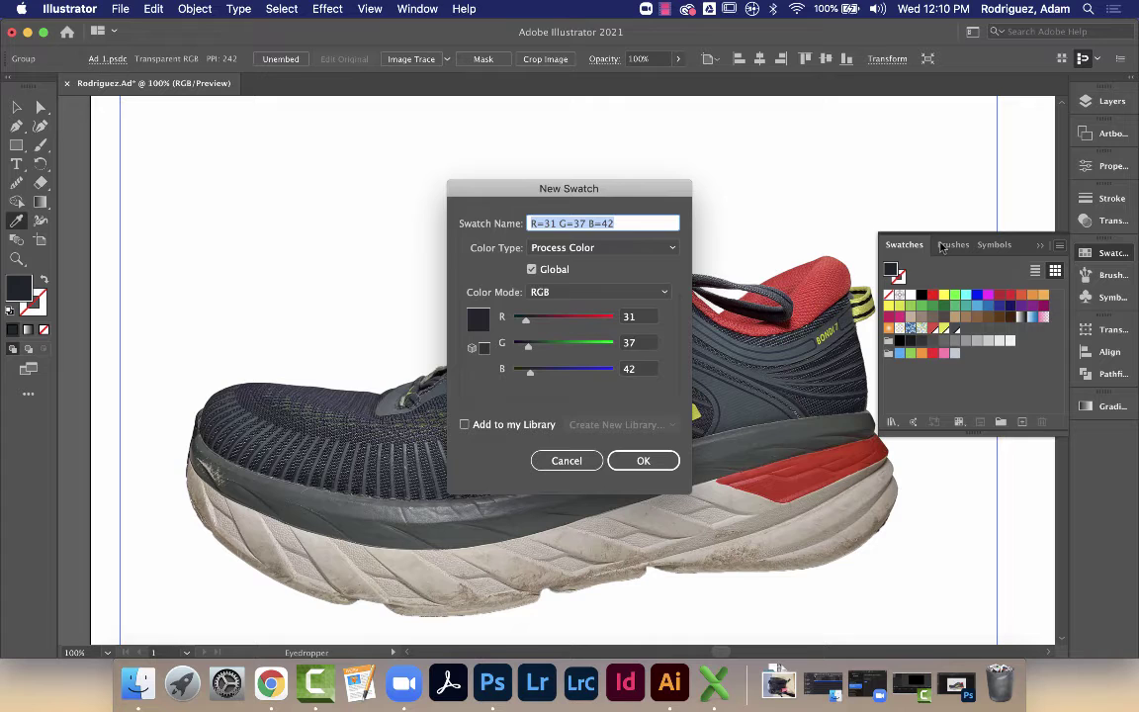
pyautogui.write('Co')
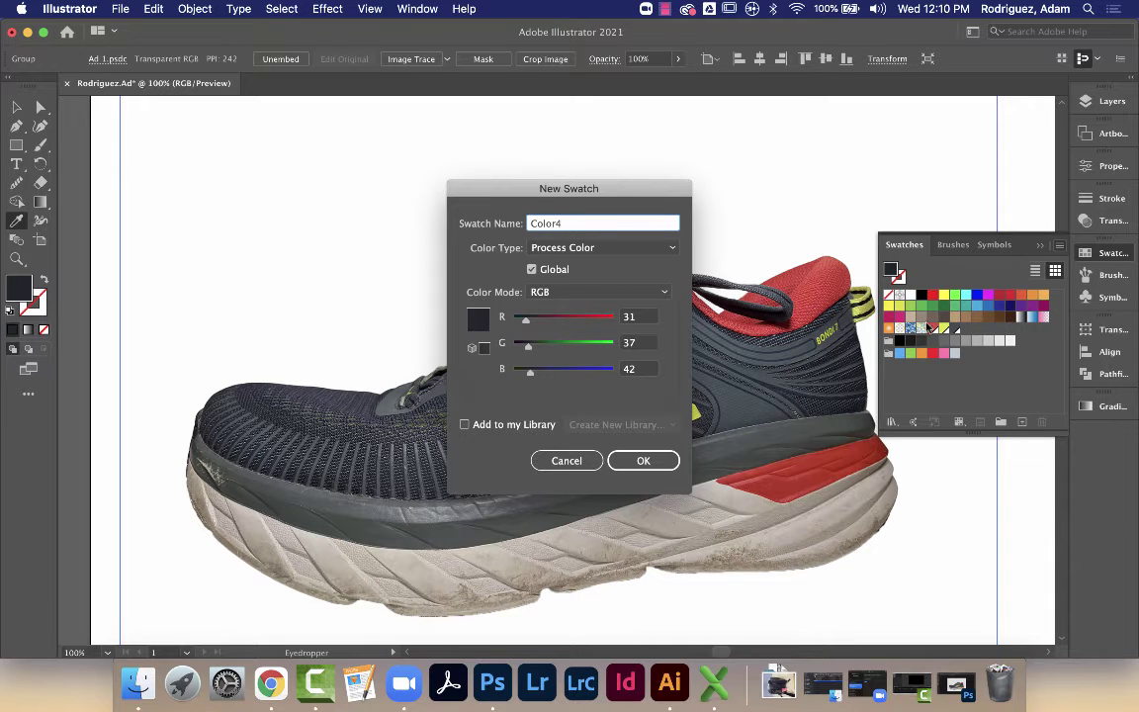
pyautogui.write('lor4')
pyautogui.click(640, 461)
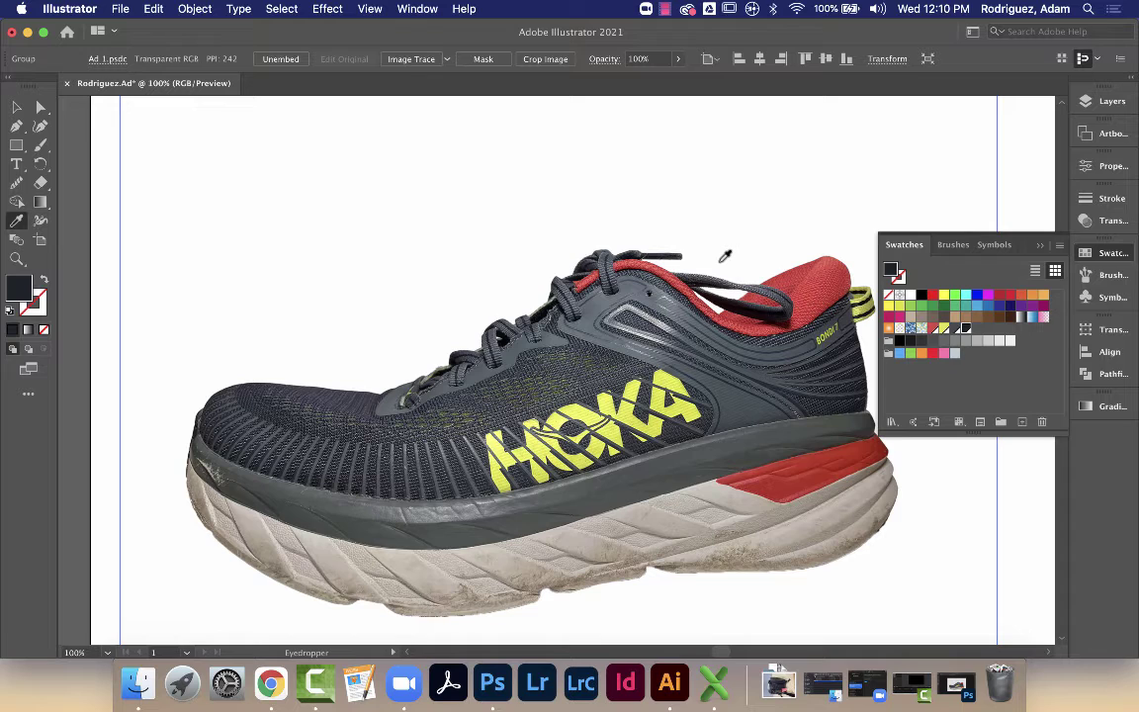
pyautogui.press('super+0')
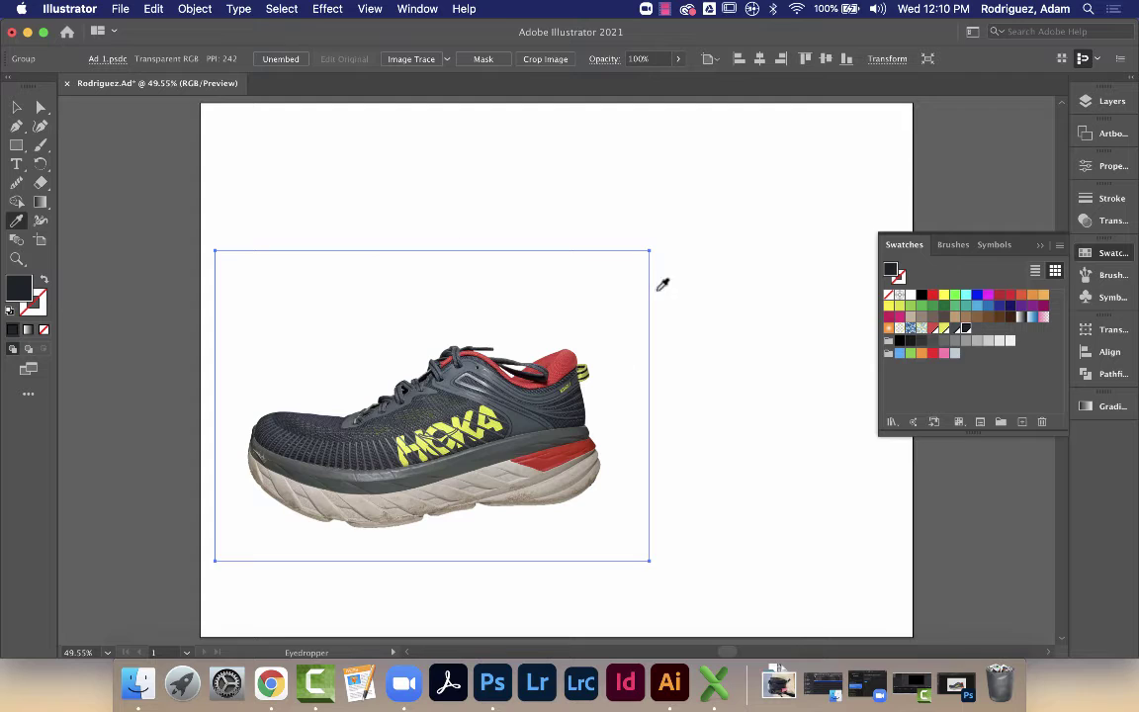
# Rename Layer 1 to Shoe in the Layers panel
pyautogui.click(16, 105)
pyautogui.click(608, 201)
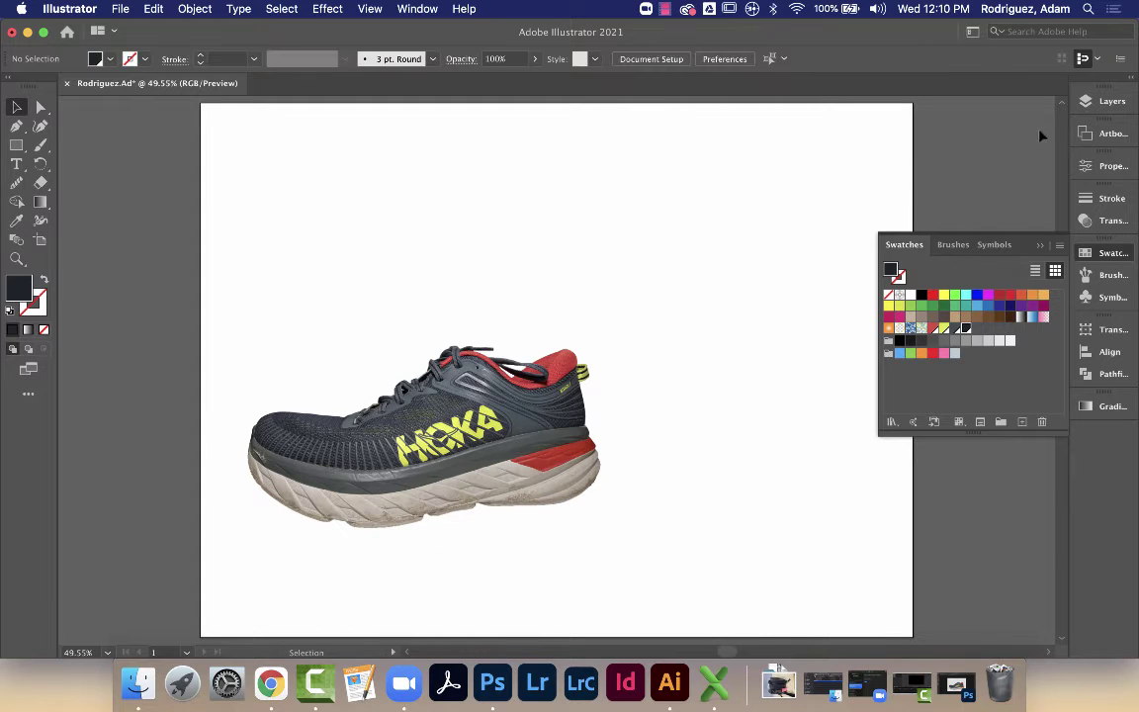
pyautogui.press('F7')
pyautogui.doubleClick(961, 122)
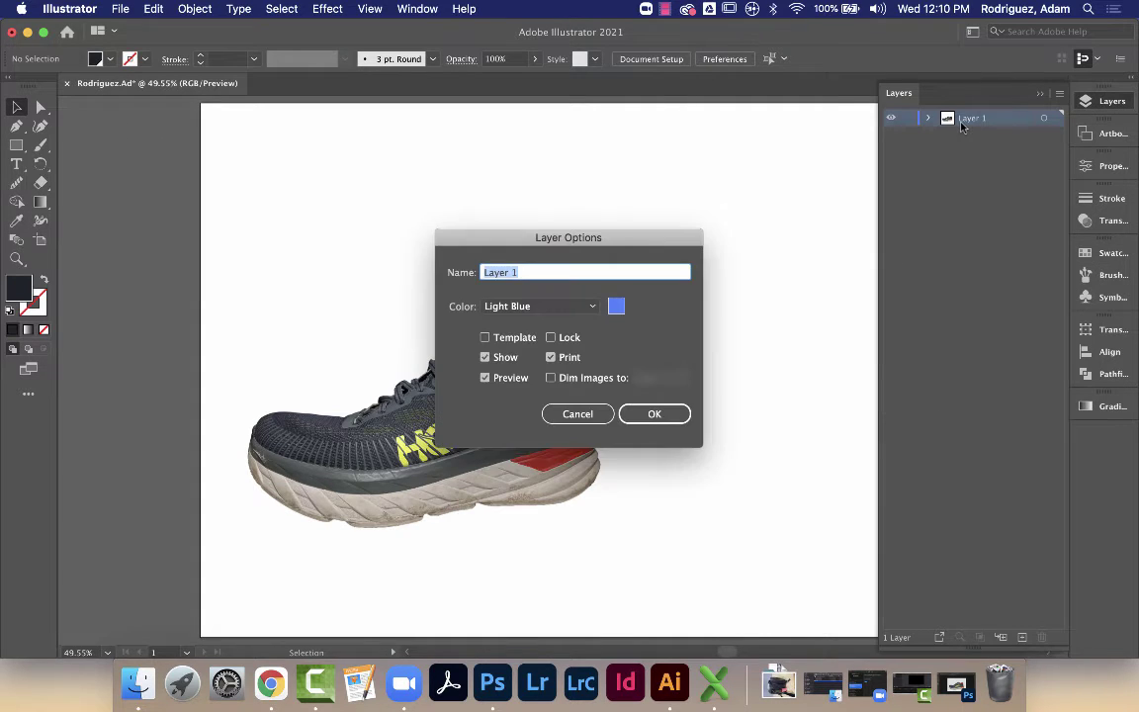
pyautogui.write('Shoe')
pyautogui.click(654, 413)
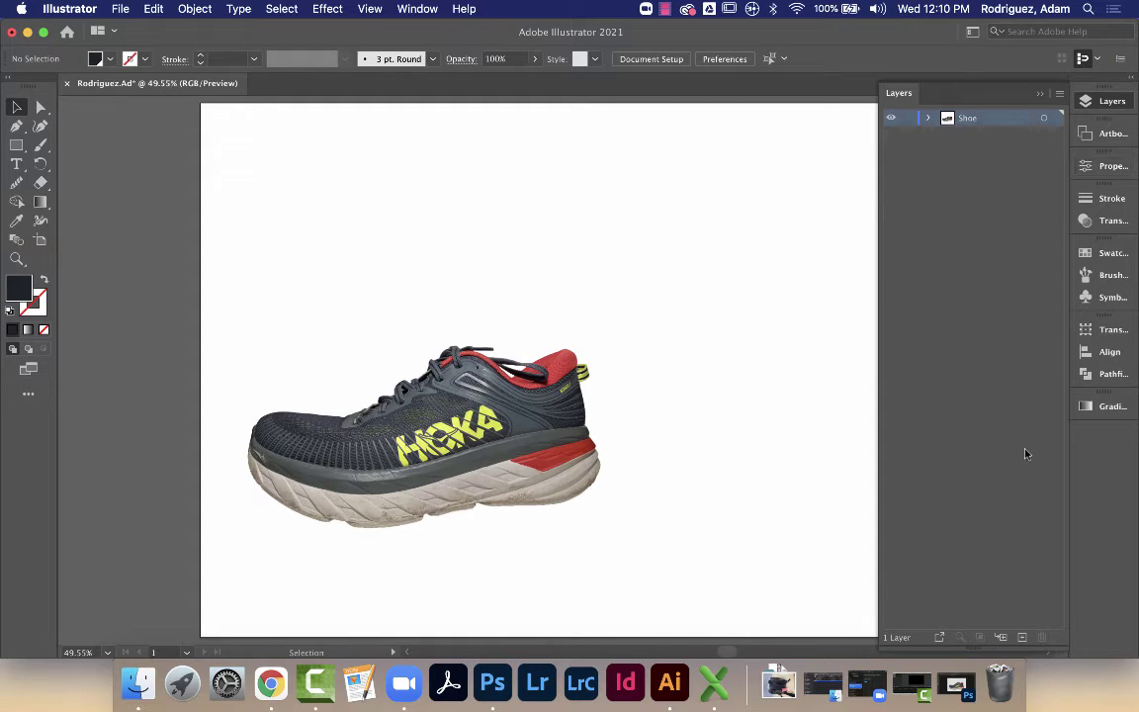
# Add a new layer above Shoe and start naming it Background
pyautogui.click(1020, 636)
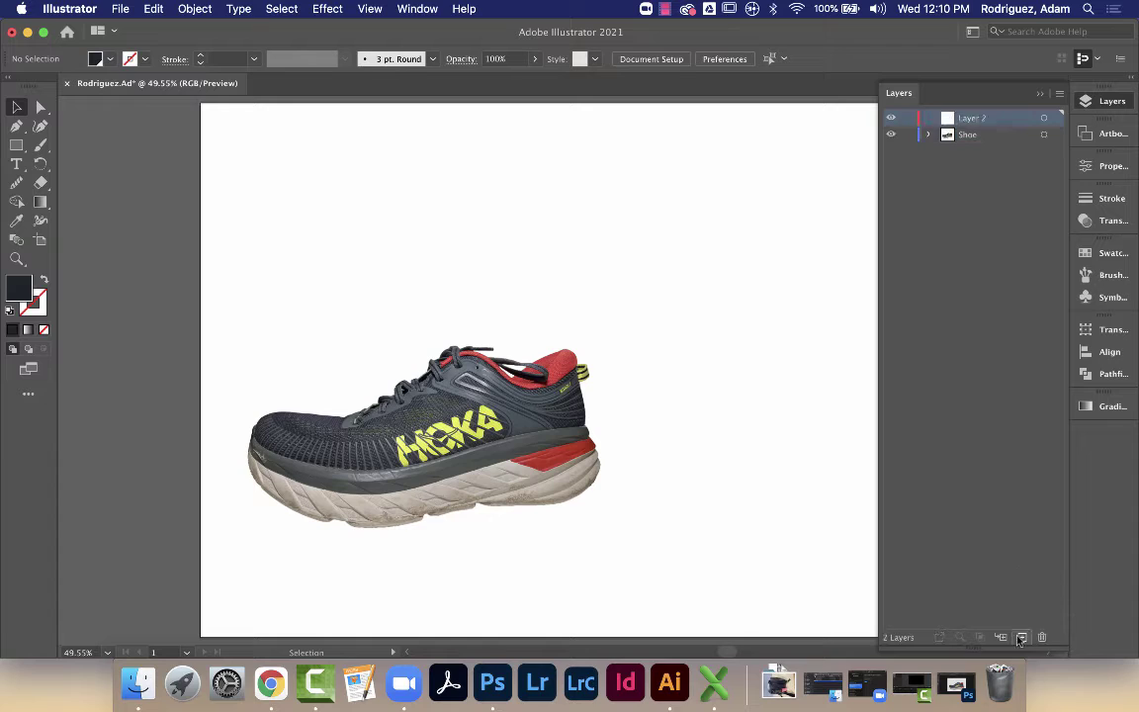
pyautogui.doubleClick(964, 119)
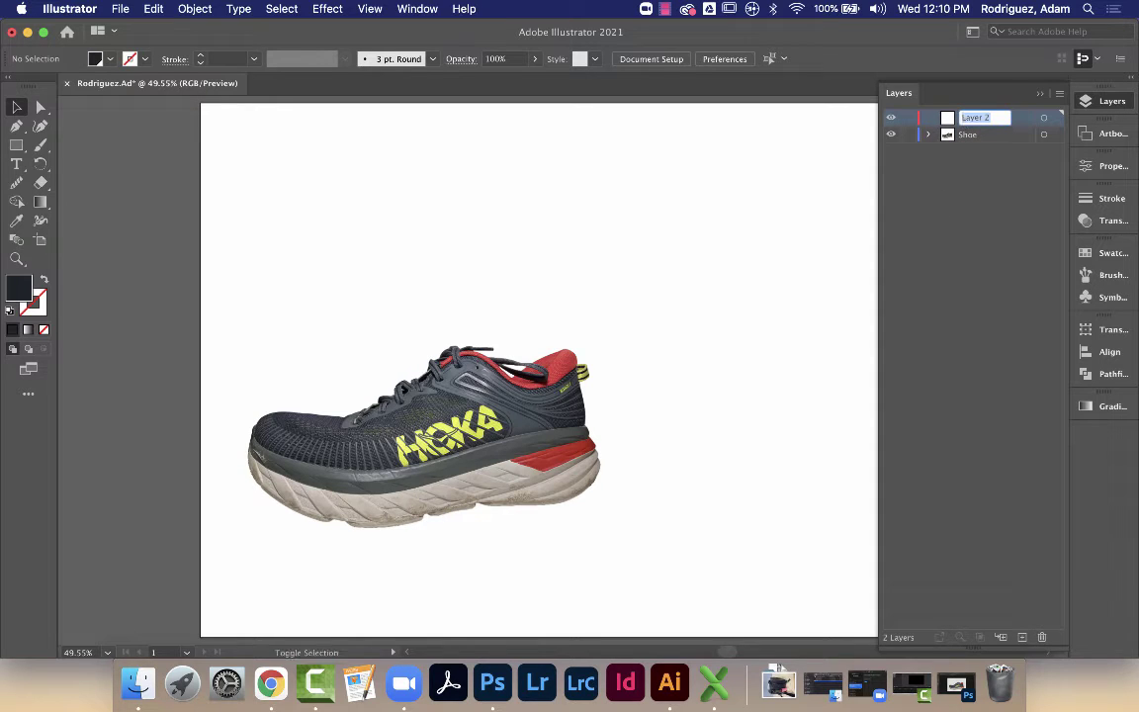
pyautogui.write('Background')
# Commit the Background layer name and lock the Shoe layer
pyautogui.press('Return')
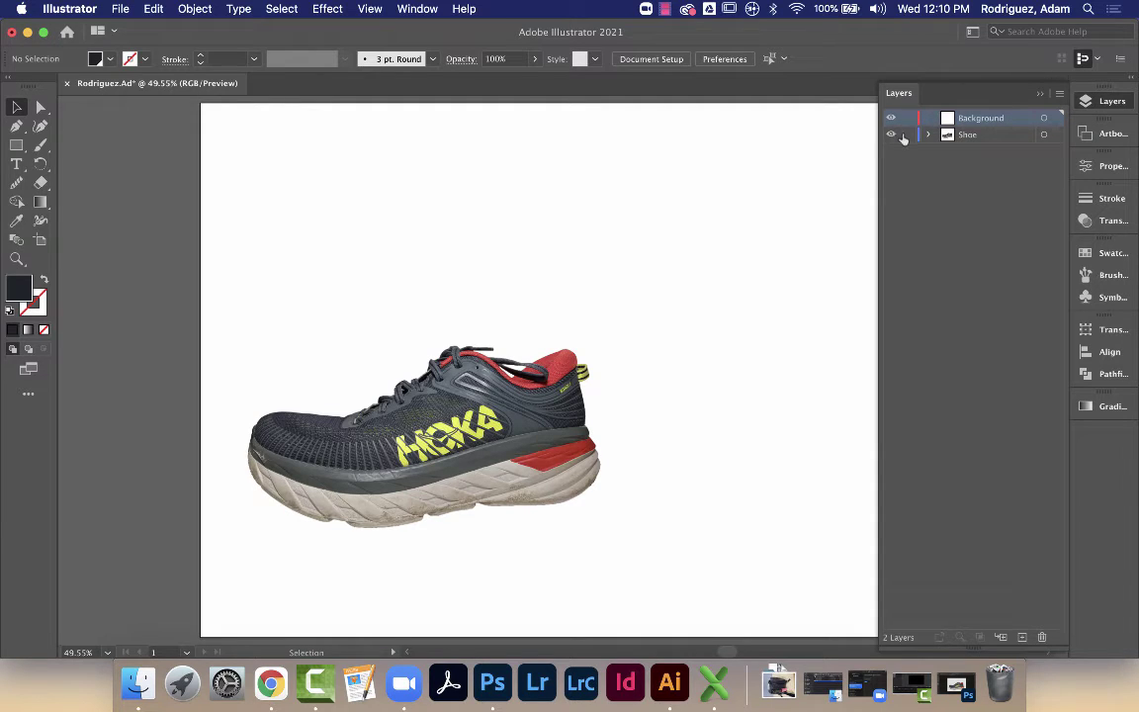
pyautogui.click(907, 135)
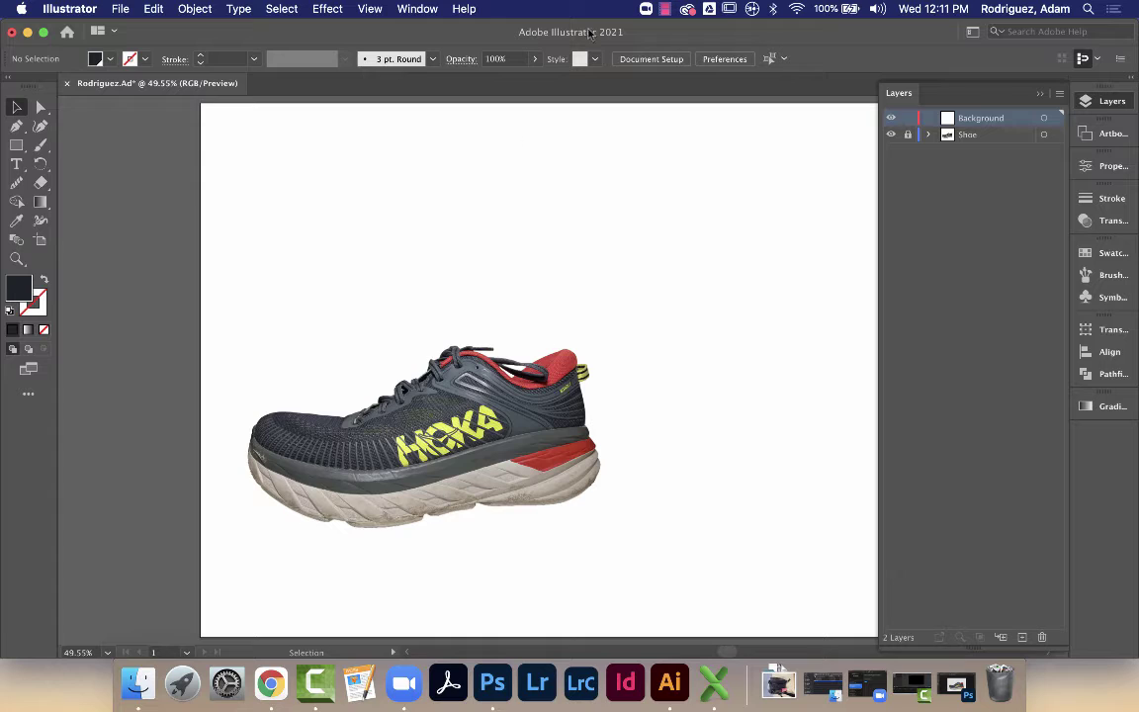
pyautogui.click(17, 107)
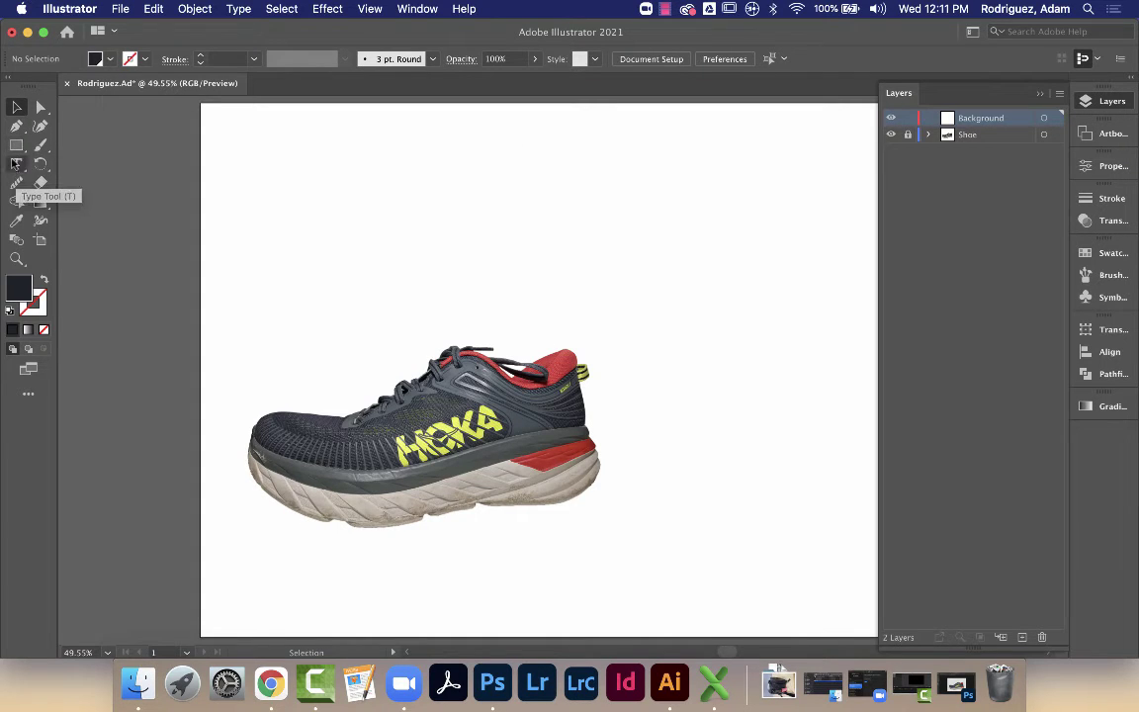
# Draw a three-sided polygon near the top of the artboard with the Polygon tool
pyautogui.click(16, 147)
pyautogui.click(16, 146)
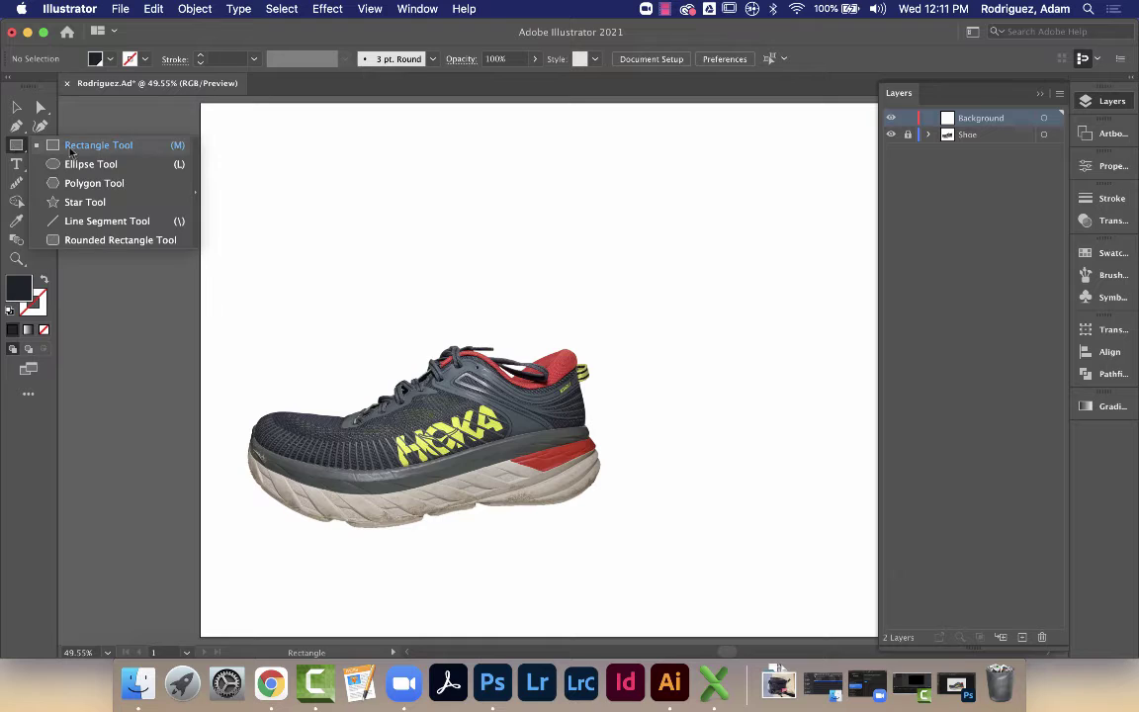
pyautogui.click(76, 184)
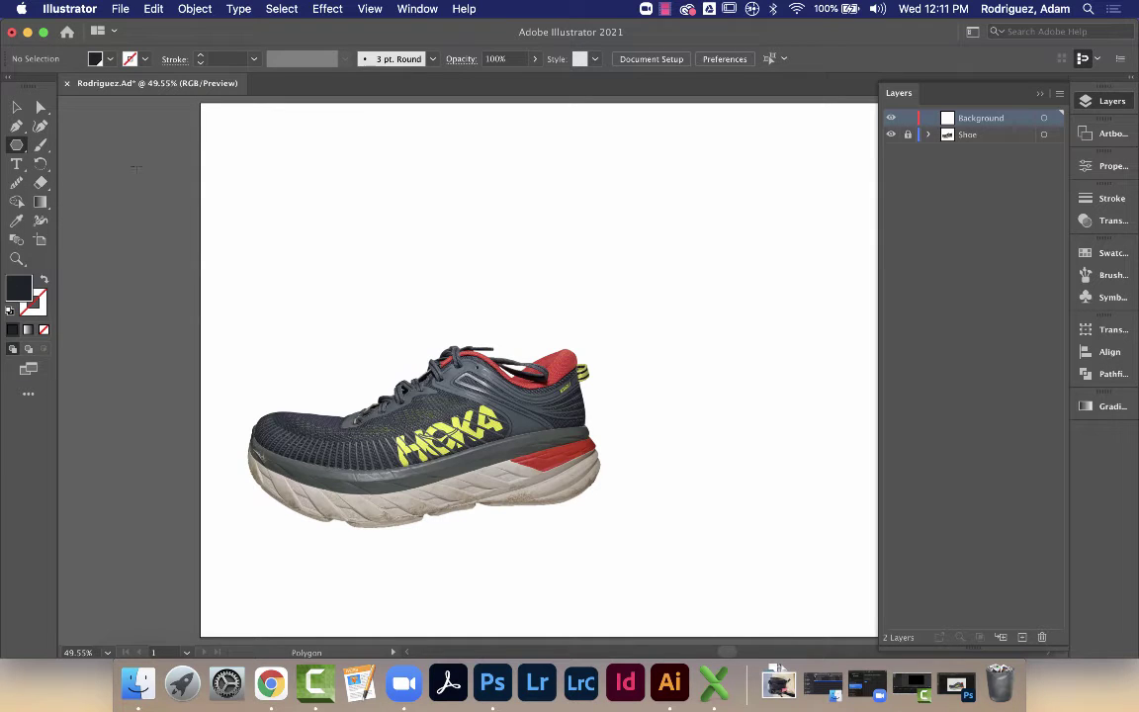
pyautogui.moveTo(456, 103); pyautogui.dragTo(417, 331)
pyautogui.press('Down')
pyautogui.press('Down')
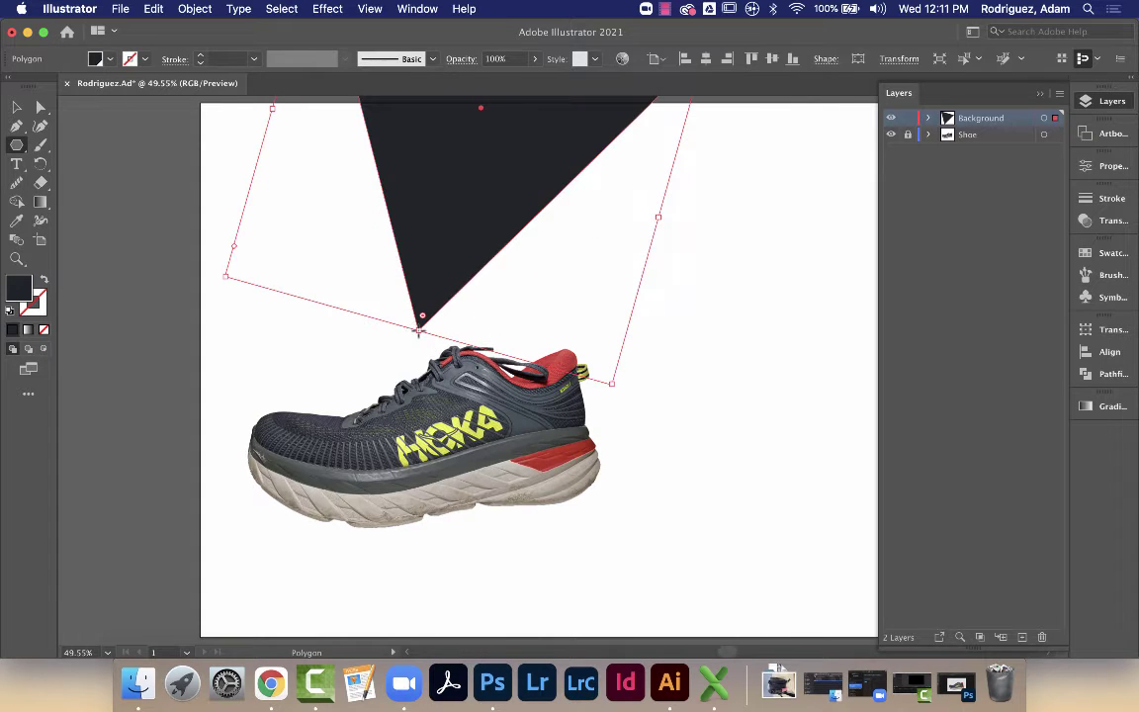
# Move, enlarge and rotate the triangle about 235° over the artboard's left side
pyautogui.click(16, 107)
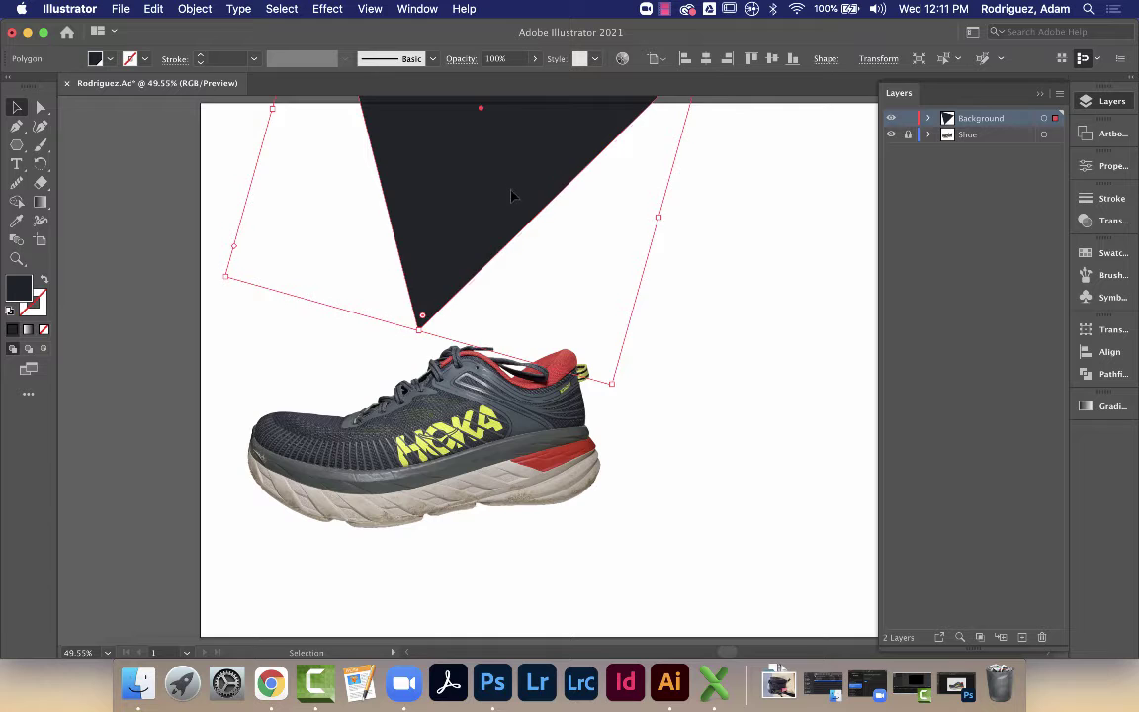
pyautogui.moveTo(511, 195); pyautogui.dragTo(287, 382)
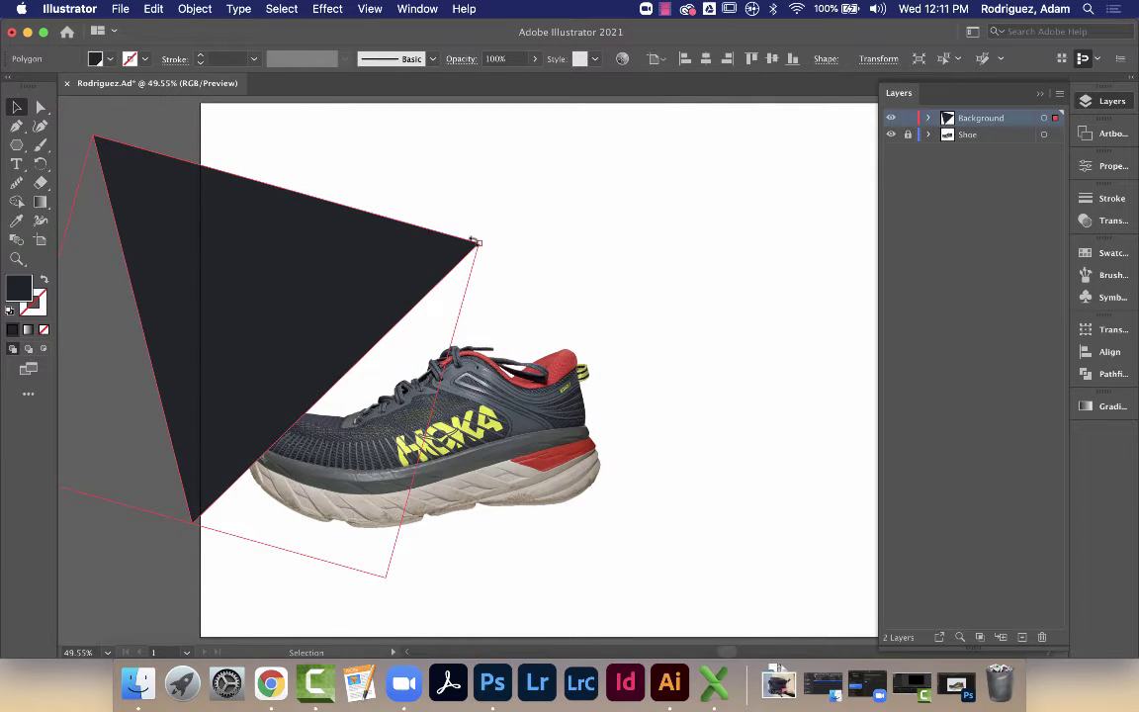
pyautogui.moveTo(475, 241); pyautogui.dragTo(573, 387)
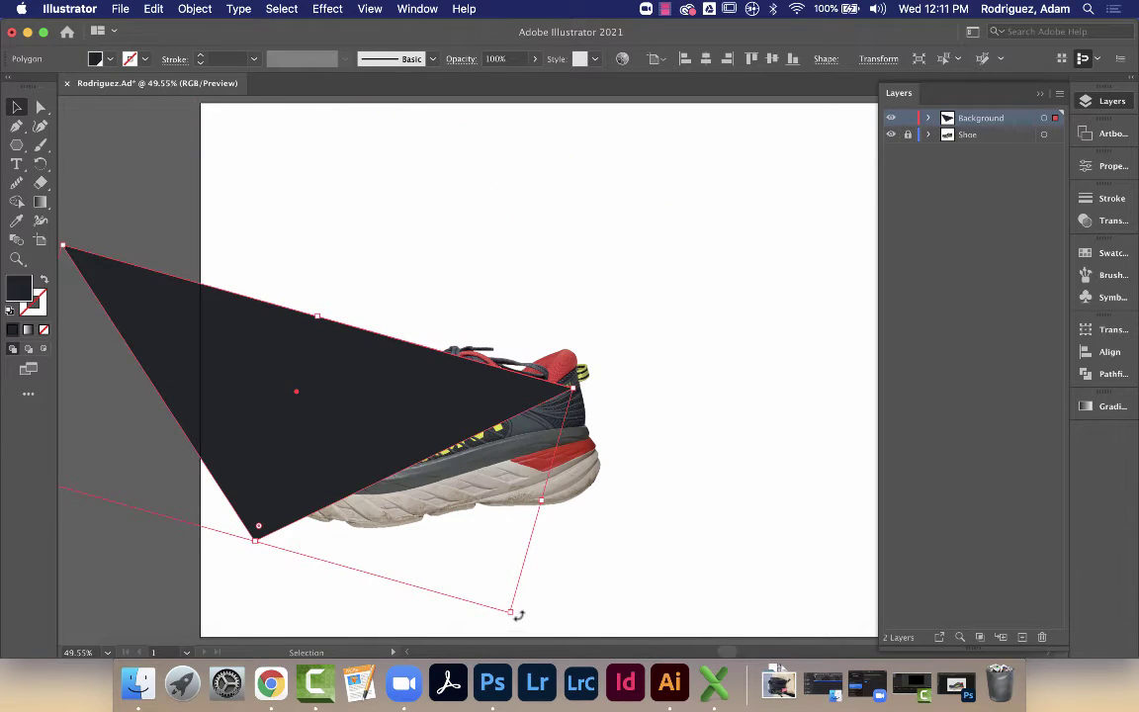
pyautogui.moveTo(516, 614); pyautogui.dragTo(500, 286)
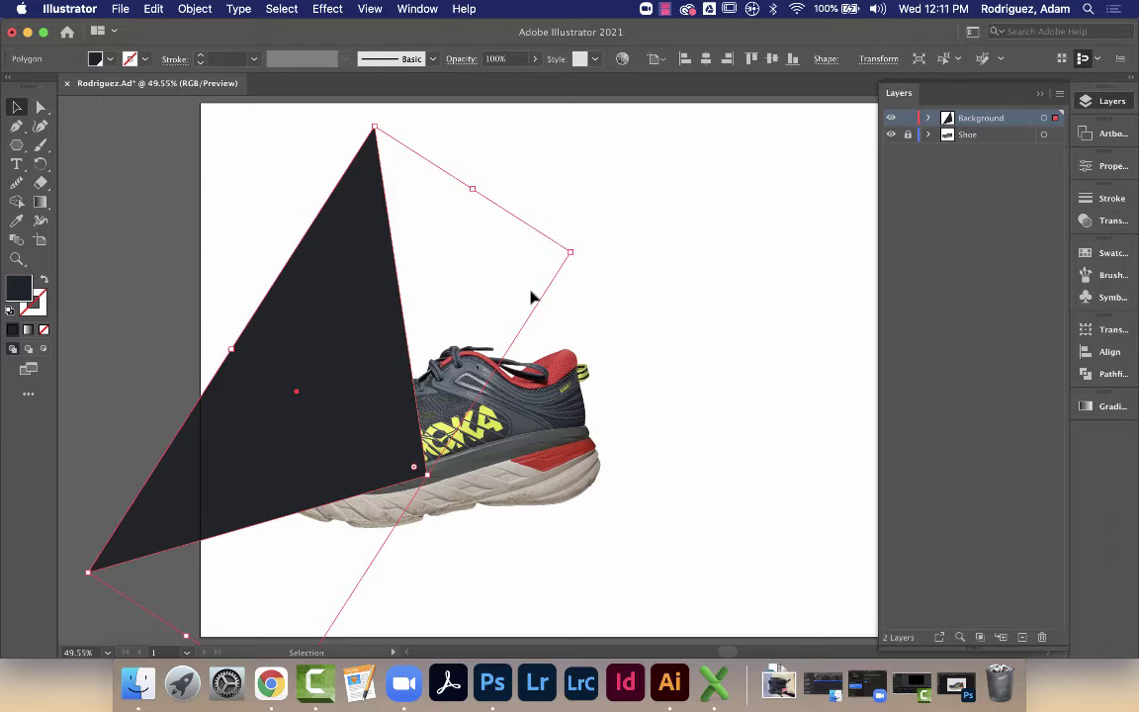
pyautogui.scroll(-2, 635, 376)
pyautogui.hscroll(1, 636, 376)
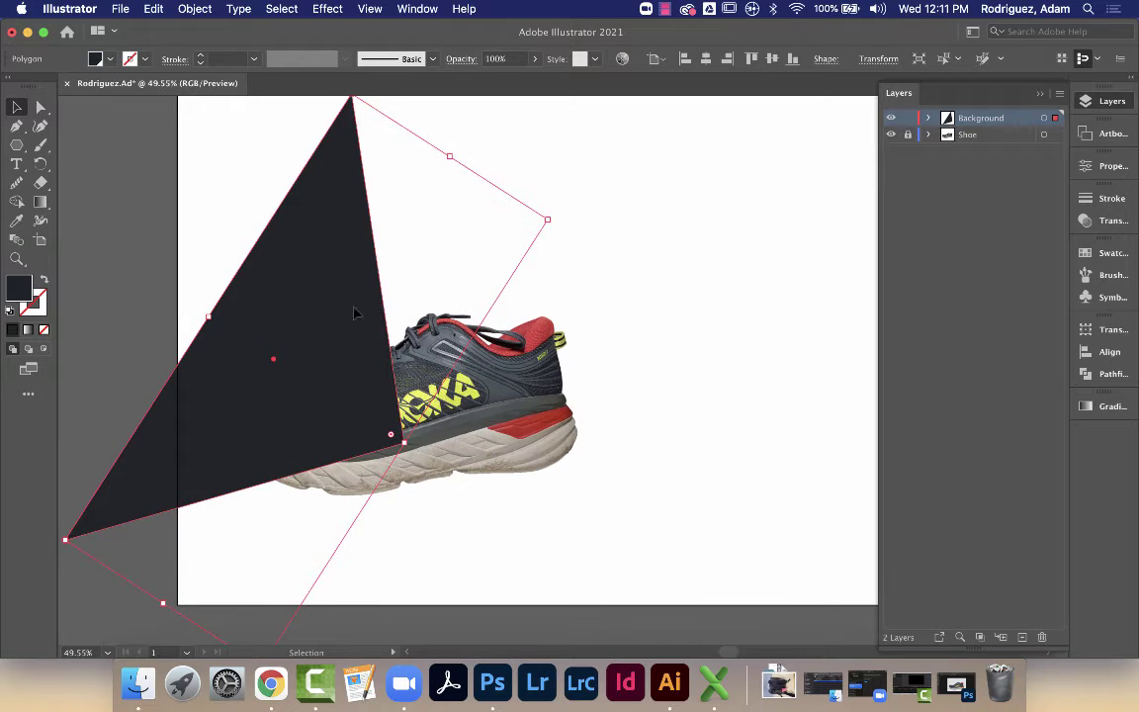
pyautogui.moveTo(355, 313); pyautogui.dragTo(414, 298)
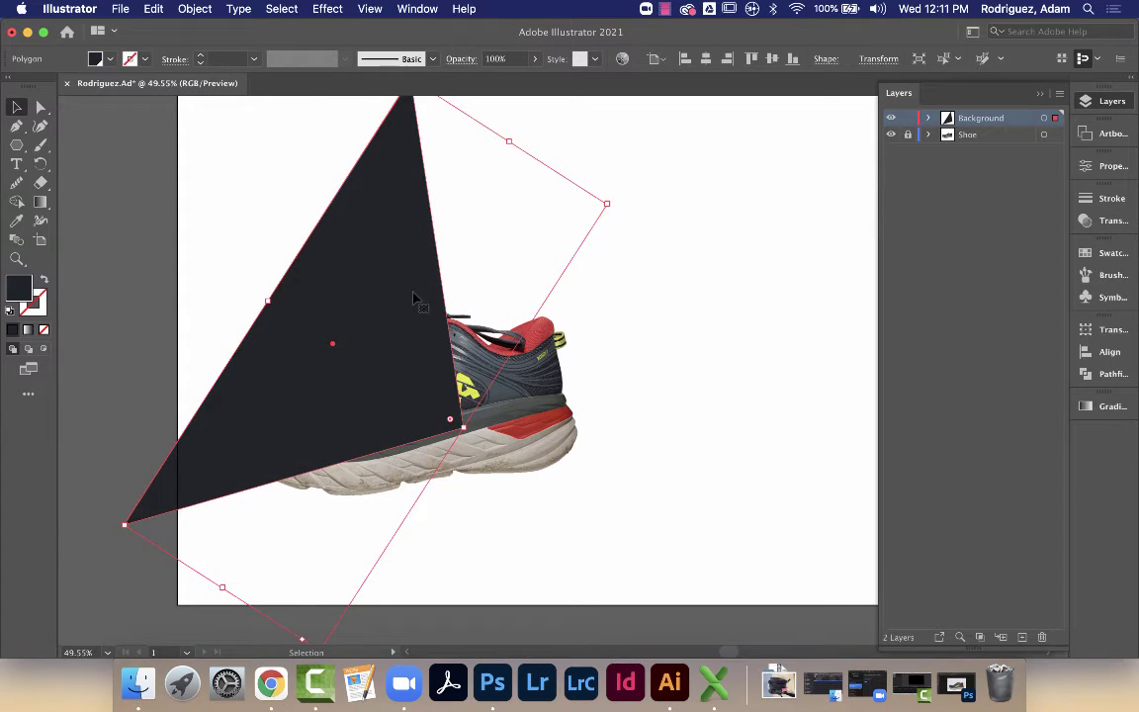
pyautogui.click(598, 479)
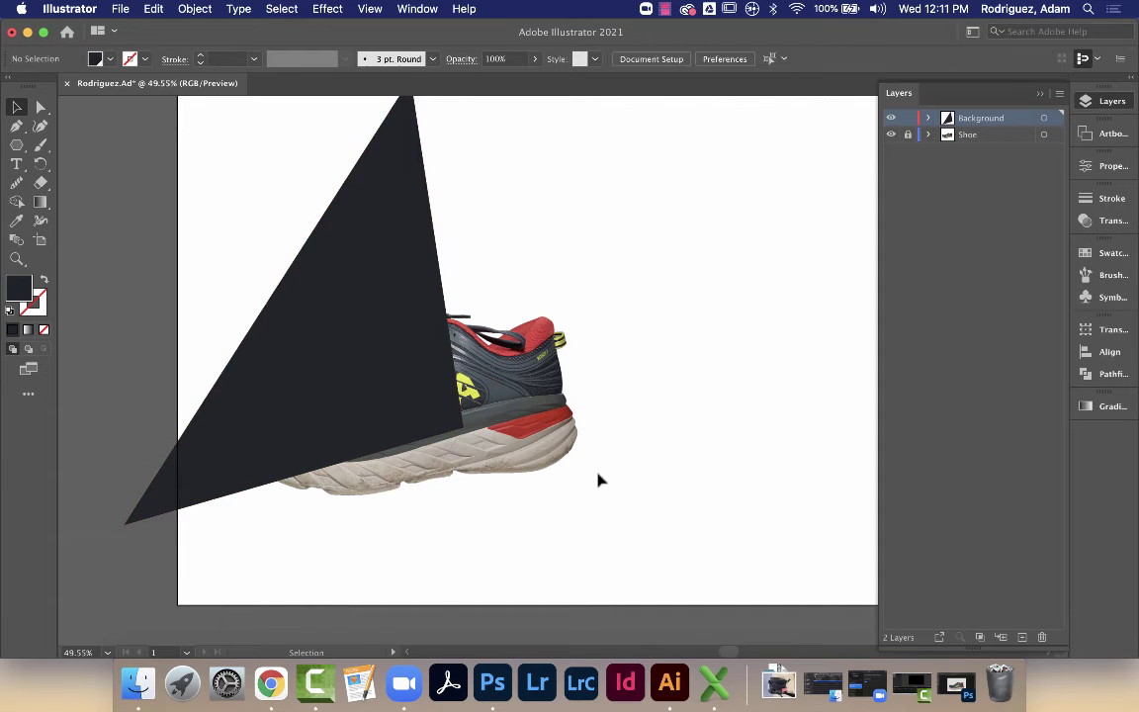
pyautogui.click(414, 274)
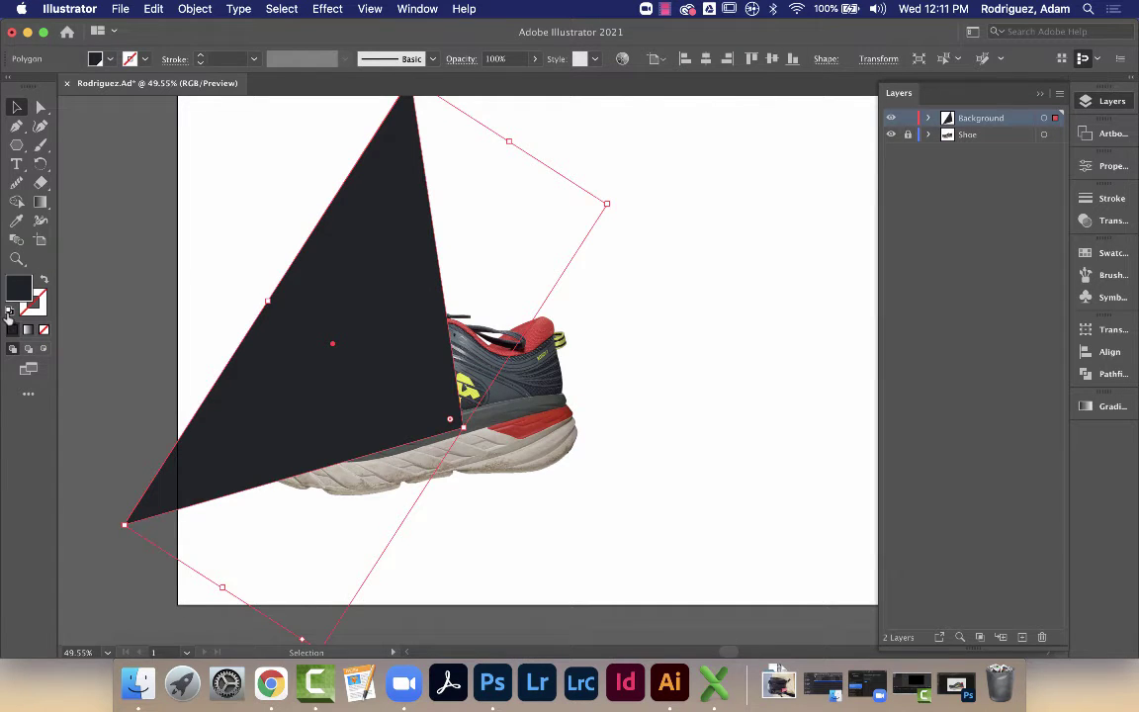
# Make the triangle a black outline with no fill
pyautogui.press('d')
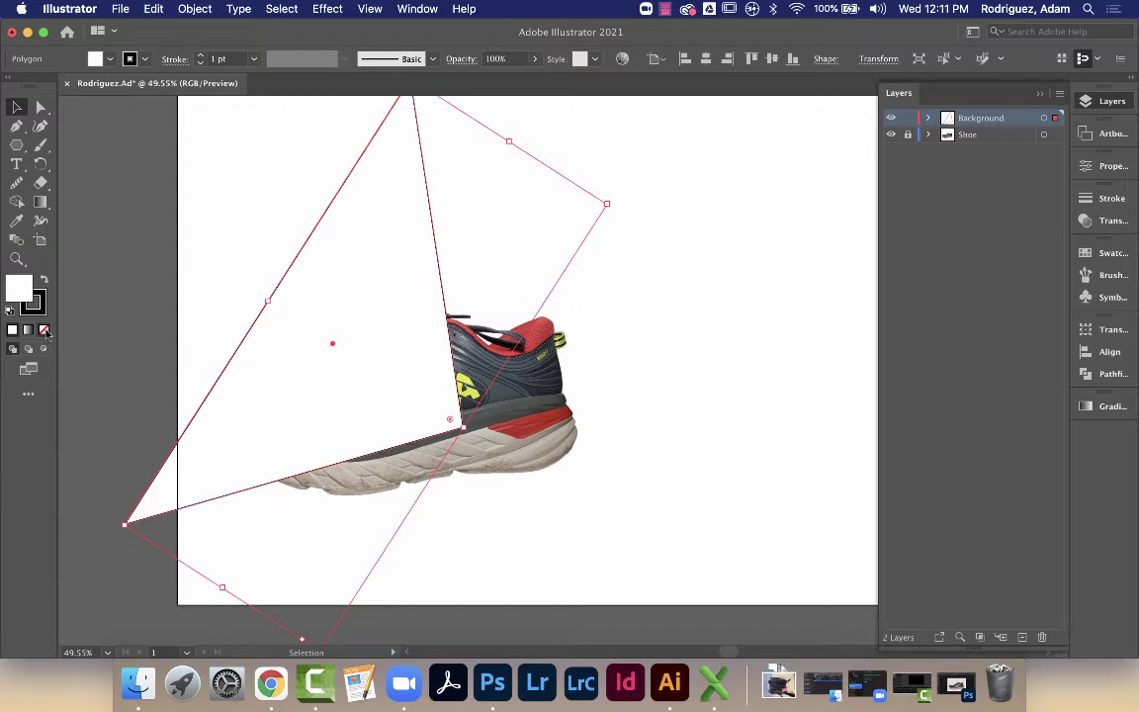
pyautogui.press('/')
pyautogui.click(232, 247)
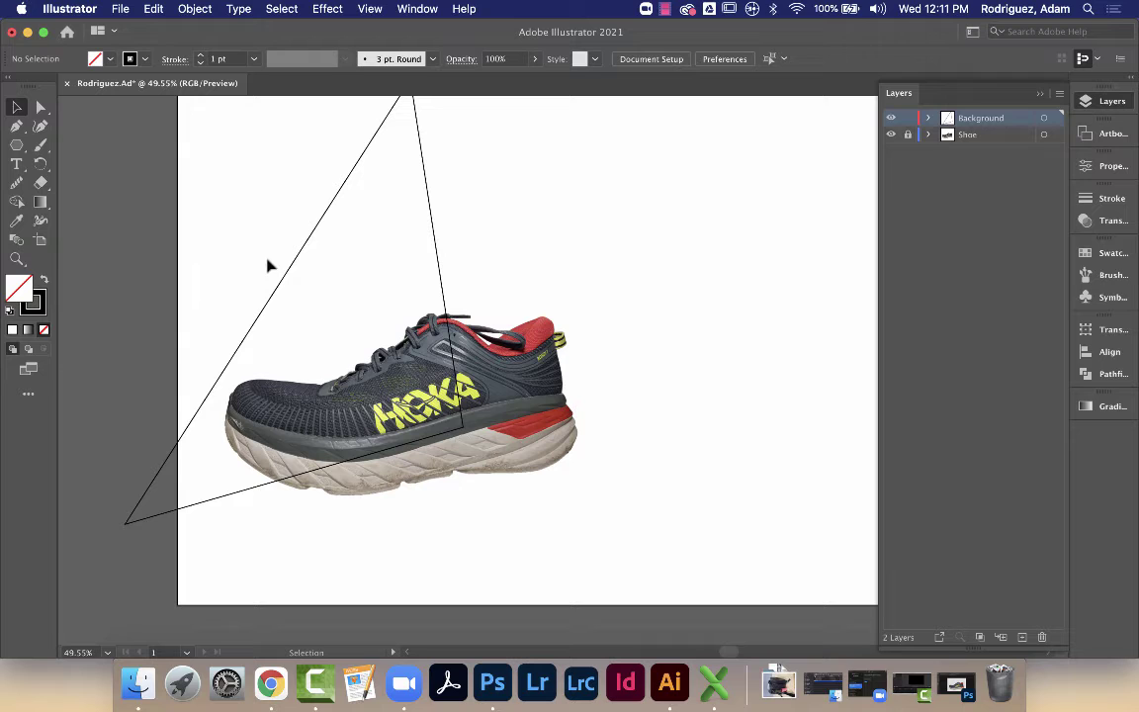
pyautogui.click(277, 291)
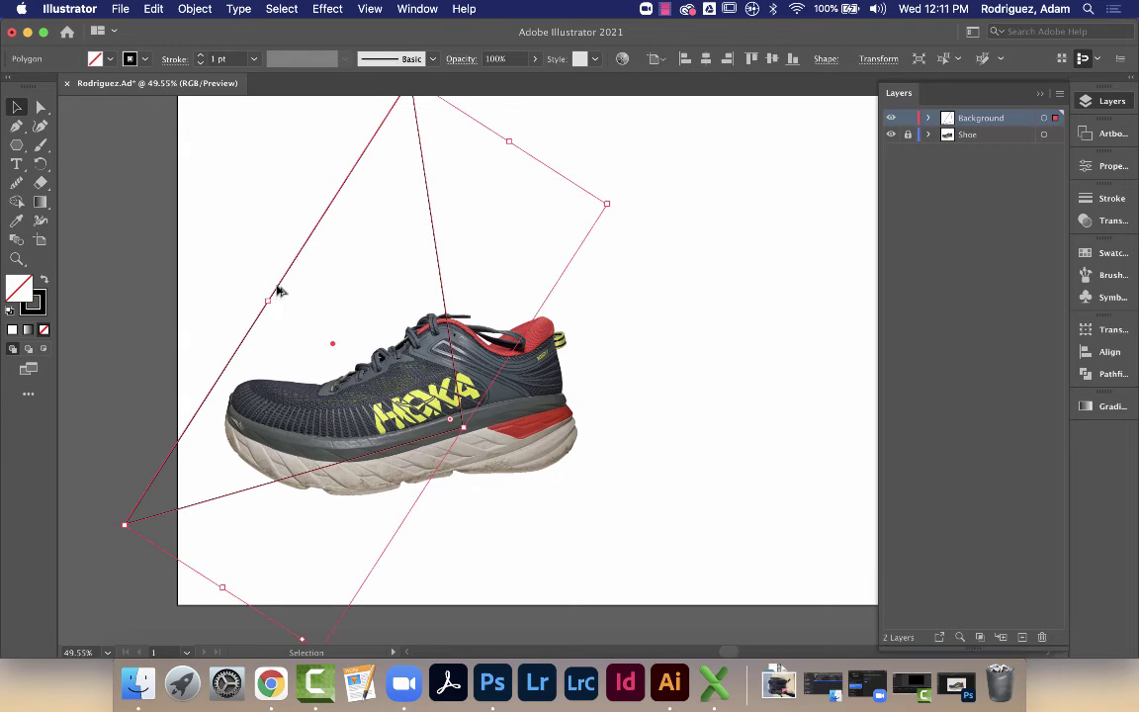
# Duplicate the triangle to the right, rotating it nearly upright and enlarging it
pyautogui.moveTo(285, 293); pyautogui.dragTo(629, 312)
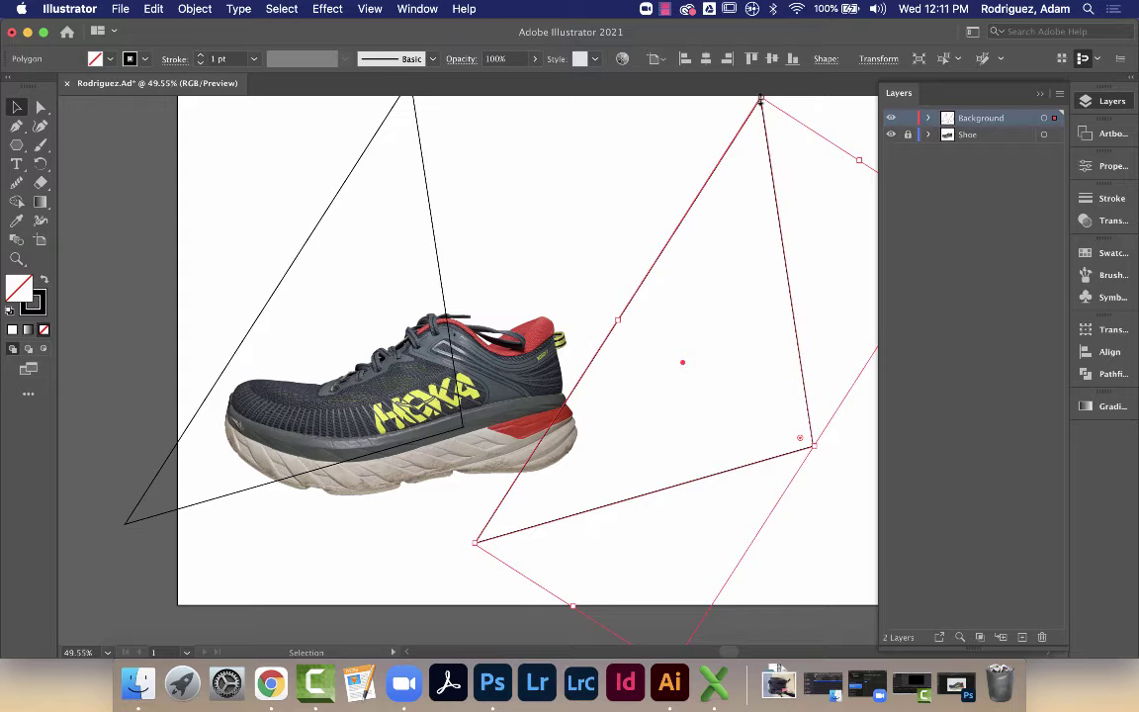
pyautogui.moveTo(761, 100); pyautogui.dragTo(697, 455)
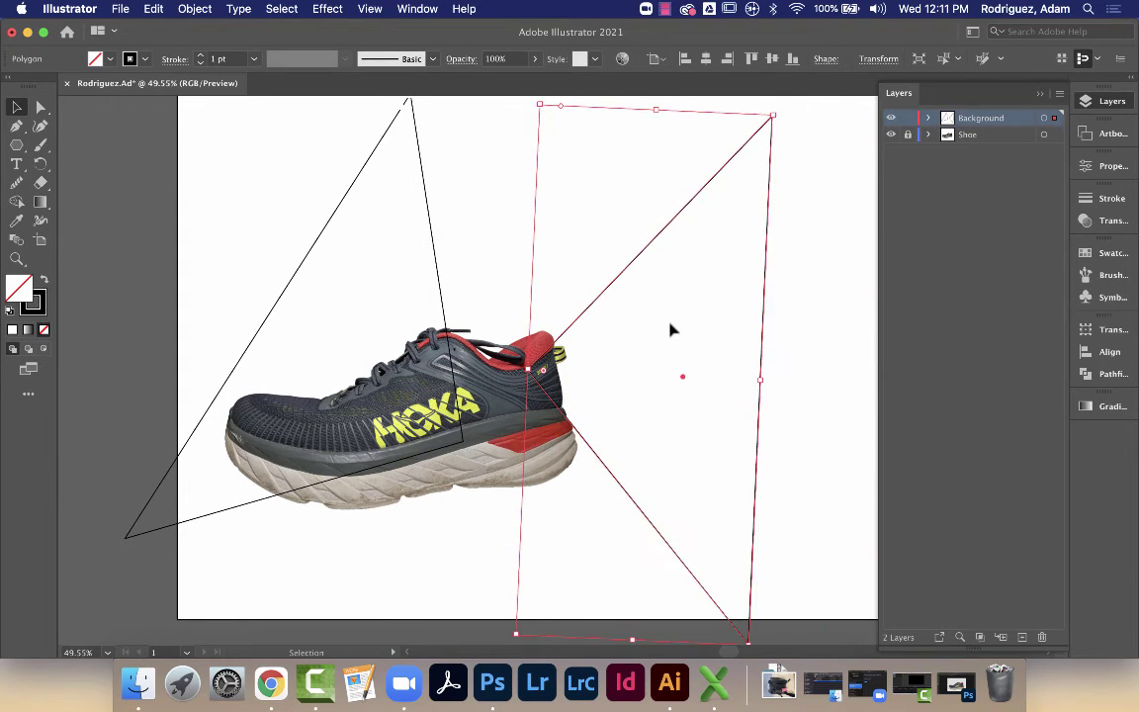
pyautogui.moveTo(609, 280); pyautogui.dragTo(536, 175)
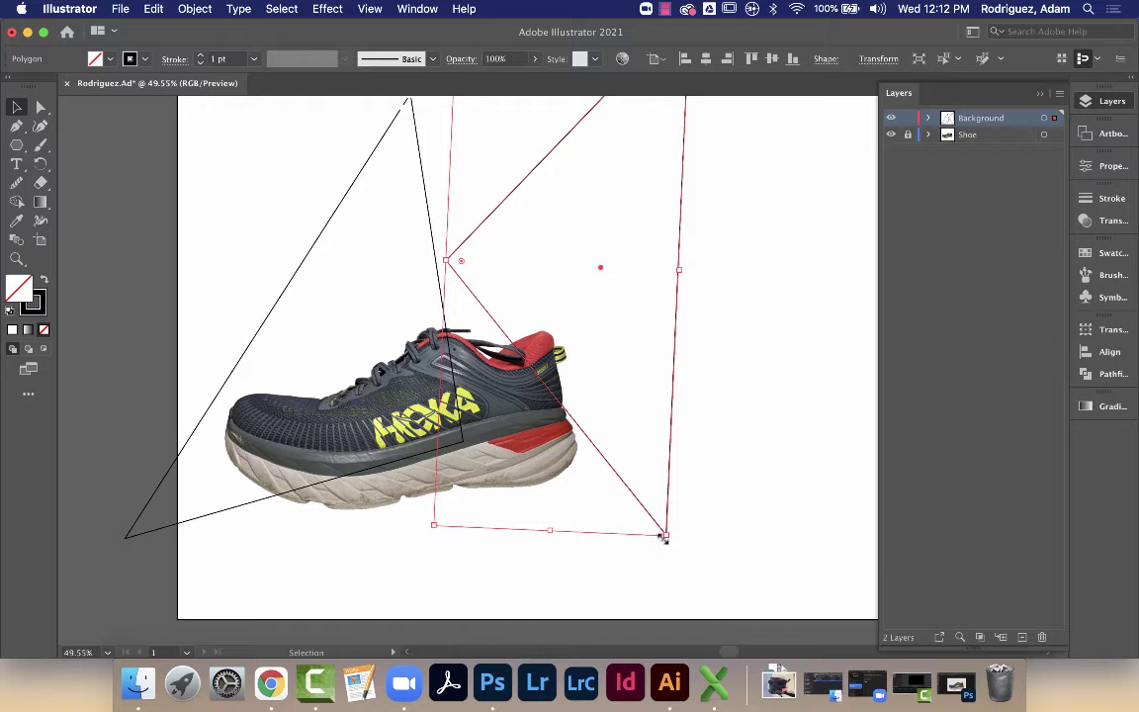
pyautogui.moveTo(665, 536); pyautogui.dragTo(707, 641)
pyautogui.press('Right')
pyautogui.press('Right')
pyautogui.press('Right')
pyautogui.press('Right')
pyautogui.press('Right')
pyautogui.press('Right')
pyautogui.press('Right')
pyautogui.press('Right')
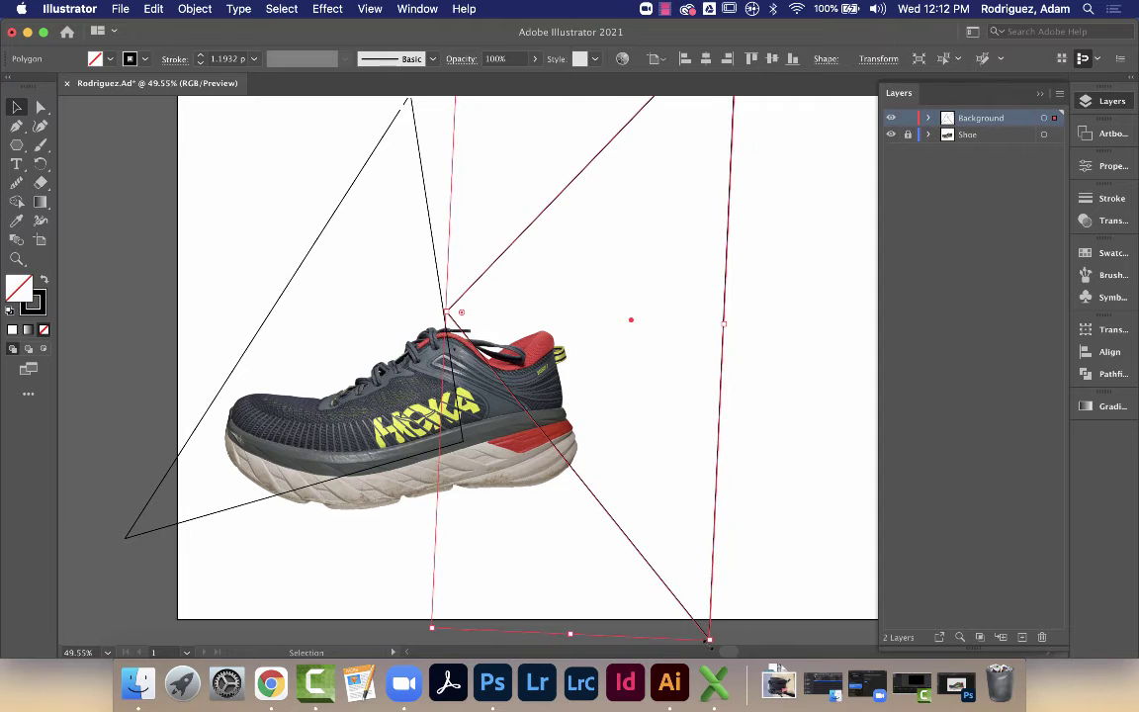
# Move one outlined triangle further right and rotate it about 41 degrees
pyautogui.click(799, 520)
pyautogui.hscroll(5, 614, 527)
pyautogui.scroll(2, 615, 527)
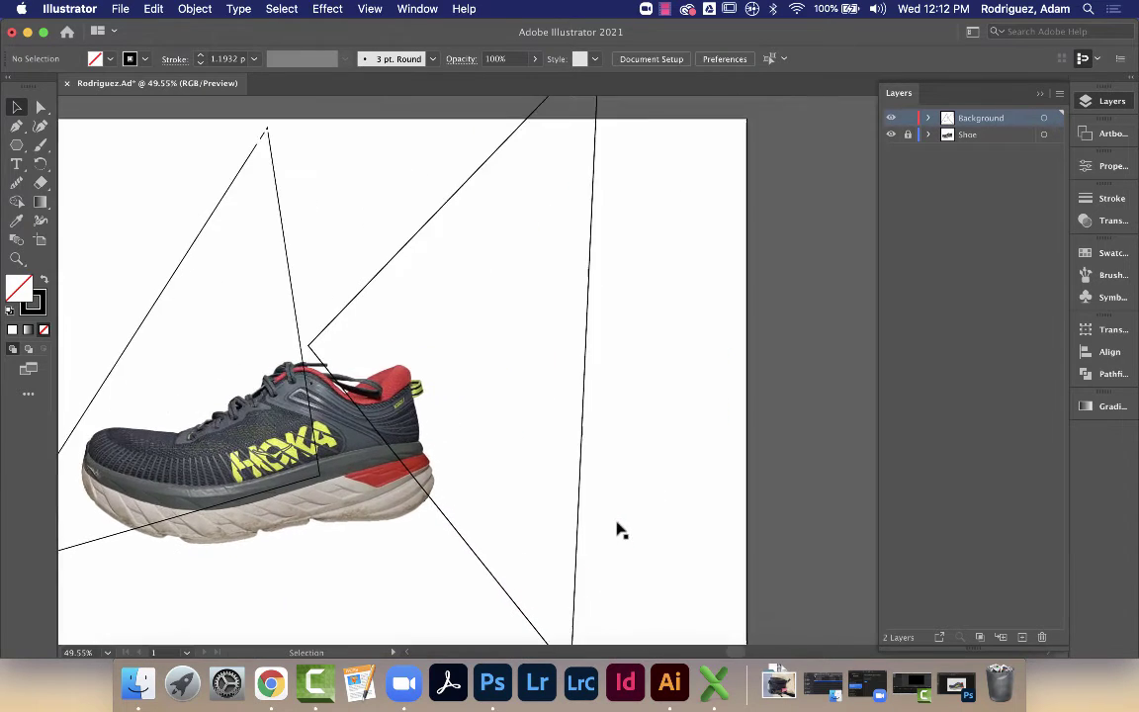
pyautogui.hscroll(-1, 617, 531)
pyautogui.scroll(-1, 617, 531)
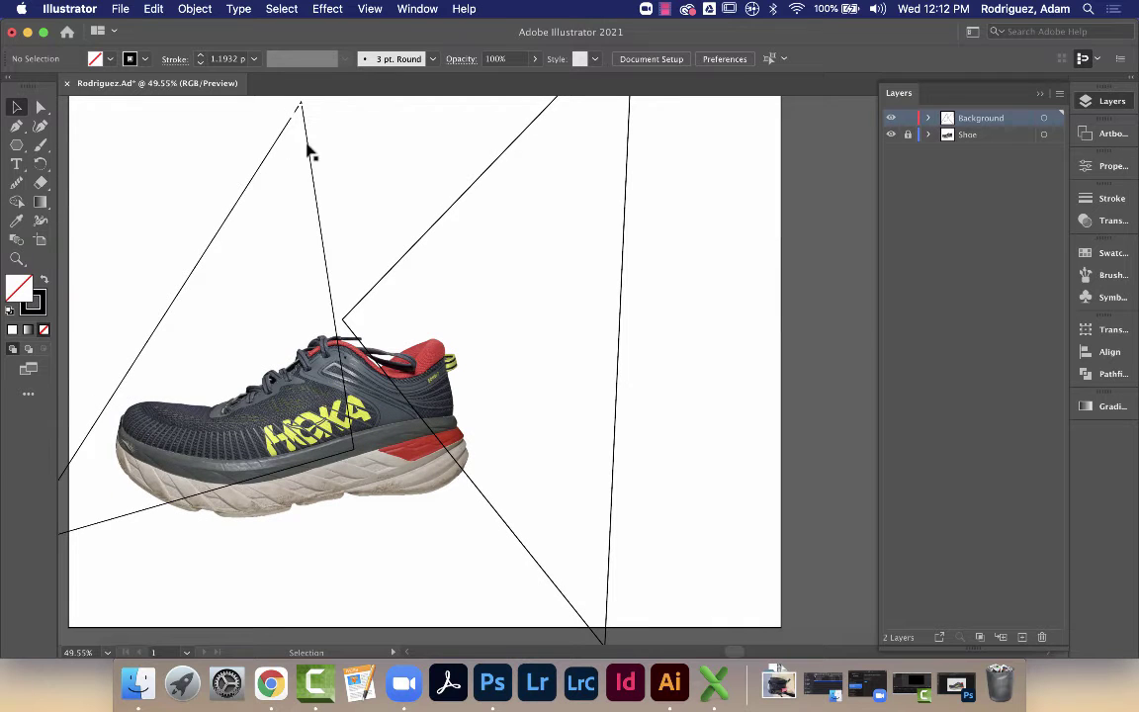
pyautogui.scroll(-2, 314, 150)
pyautogui.scroll(3, 316, 152)
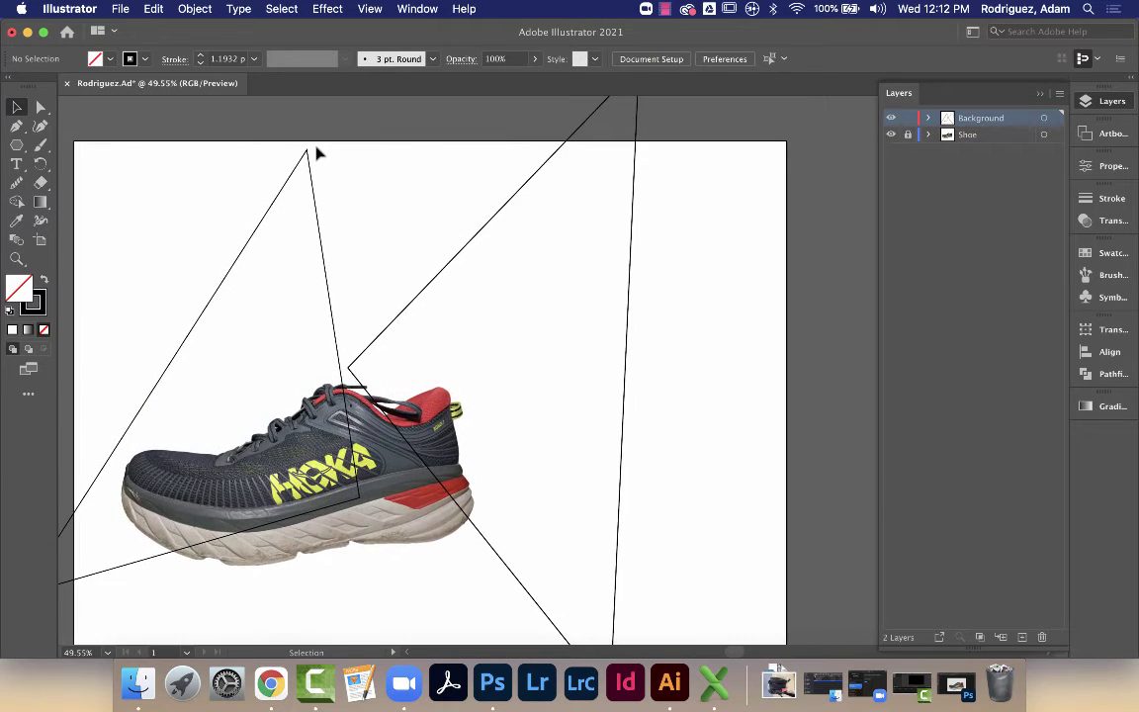
pyautogui.hscroll(-3, 317, 152)
pyautogui.press('super+minus')
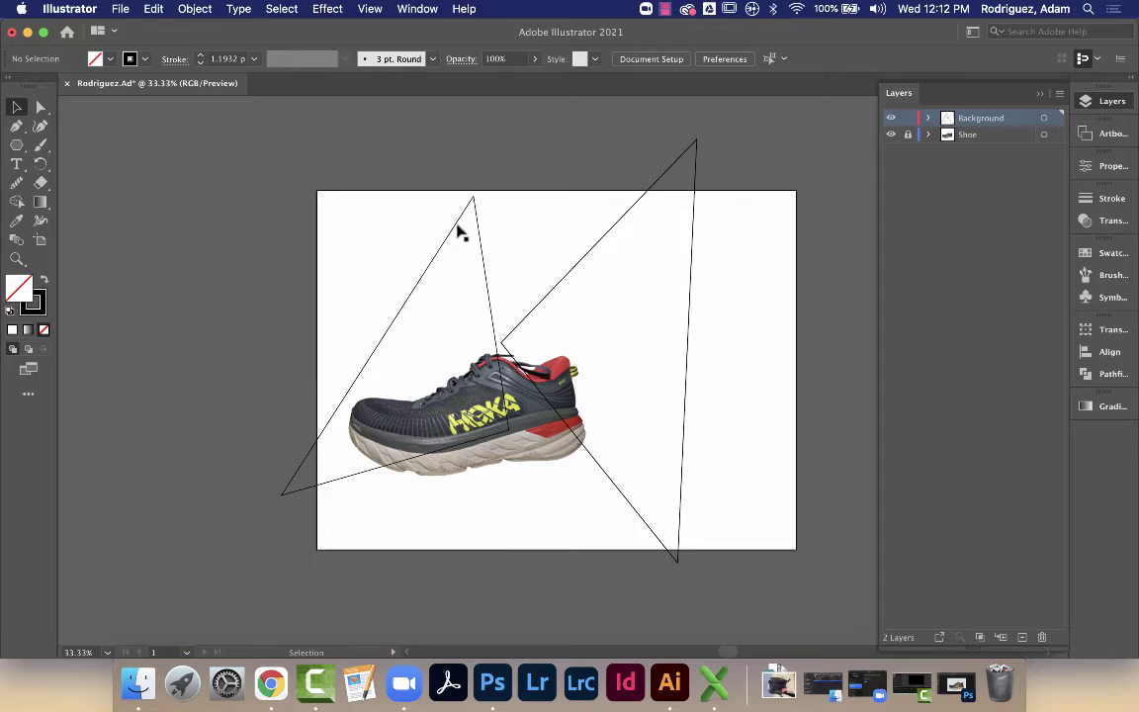
pyautogui.click(436, 257)
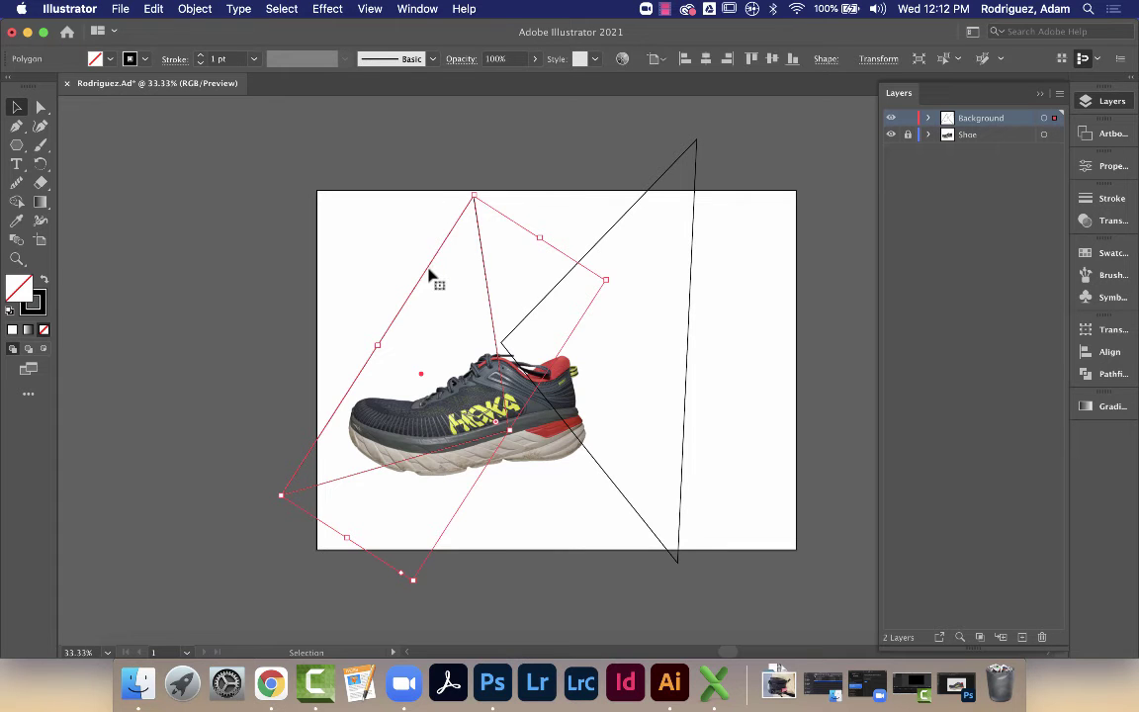
pyautogui.click(702, 343)
pyautogui.click(667, 353)
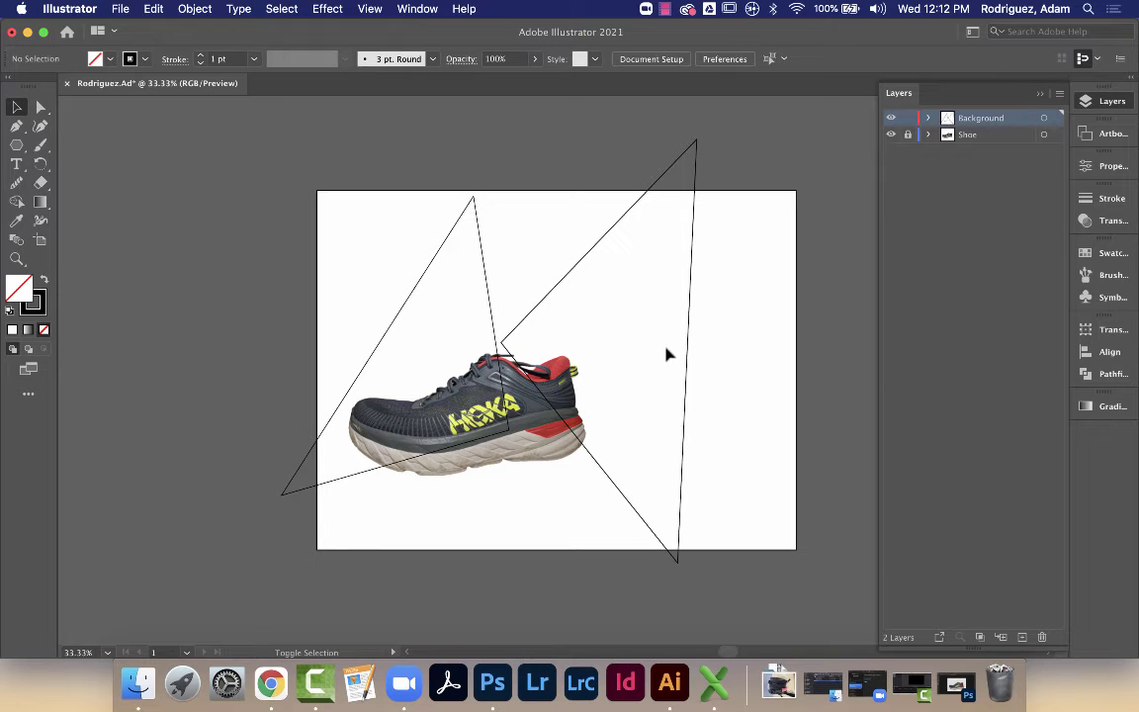
pyautogui.click(583, 446)
pyautogui.moveTo(583, 445); pyautogui.dragTo(729, 431)
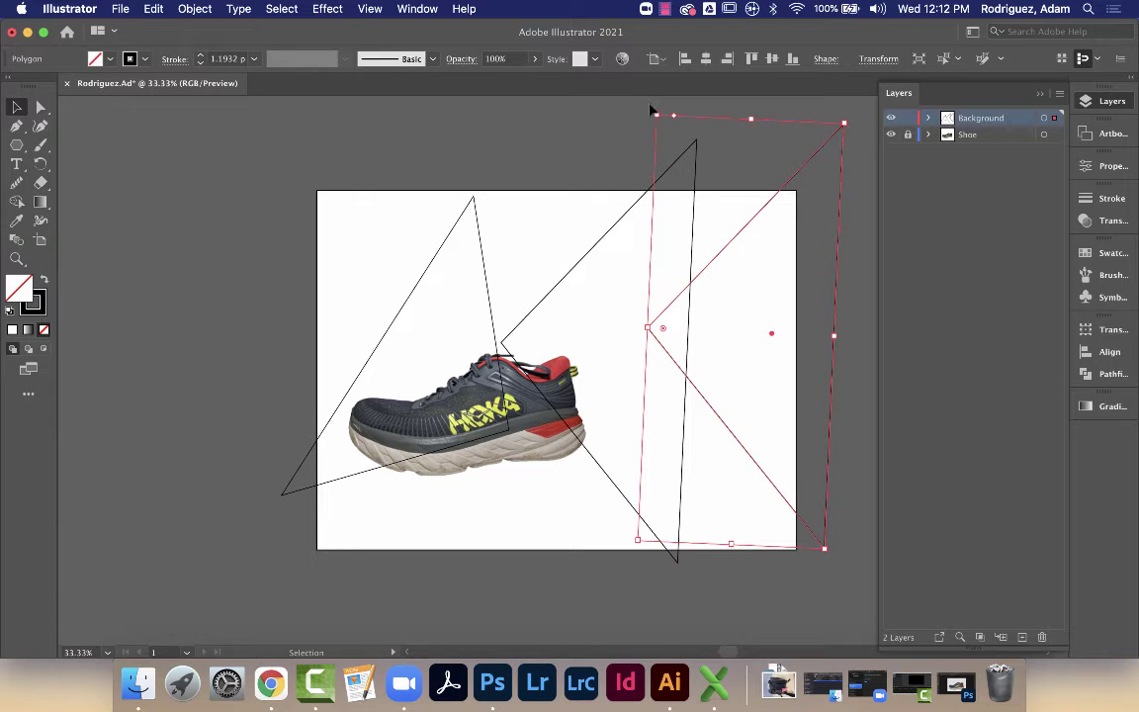
pyautogui.moveTo(651, 110); pyautogui.dragTo(603, 430)
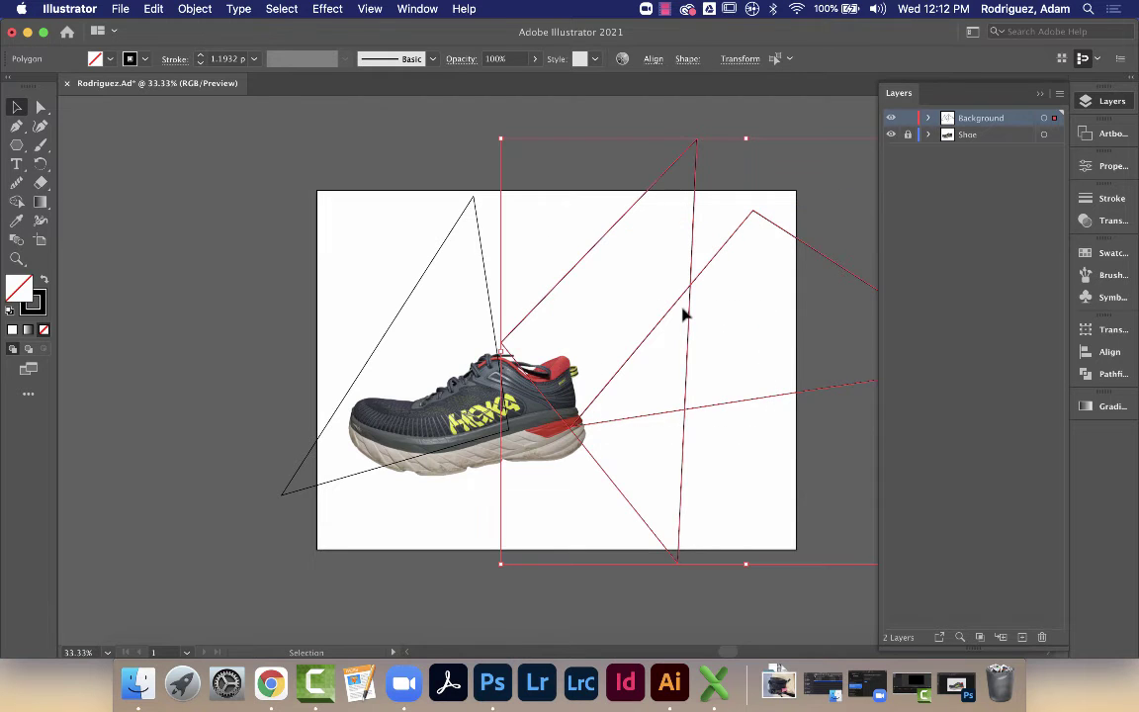
# Shift a triangle down-left, then rotate the tall triangle about 137° and shrink its height
pyautogui.click(725, 114)
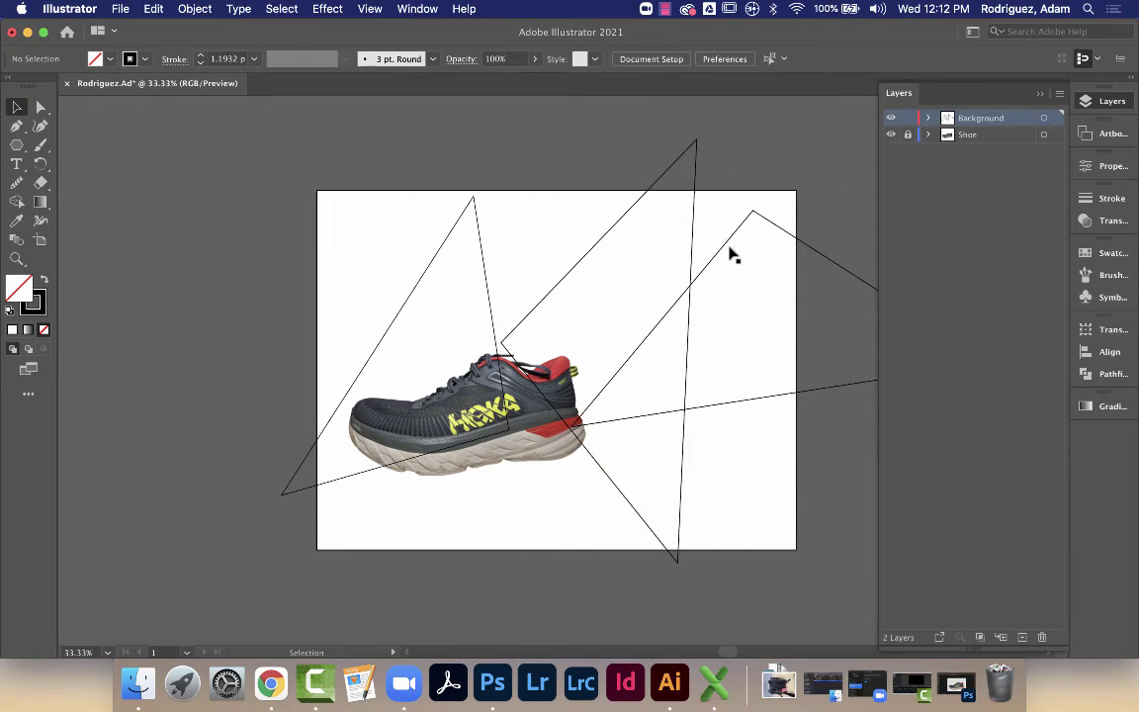
pyautogui.moveTo(697, 265); pyautogui.dragTo(582, 377)
pyautogui.click(625, 213)
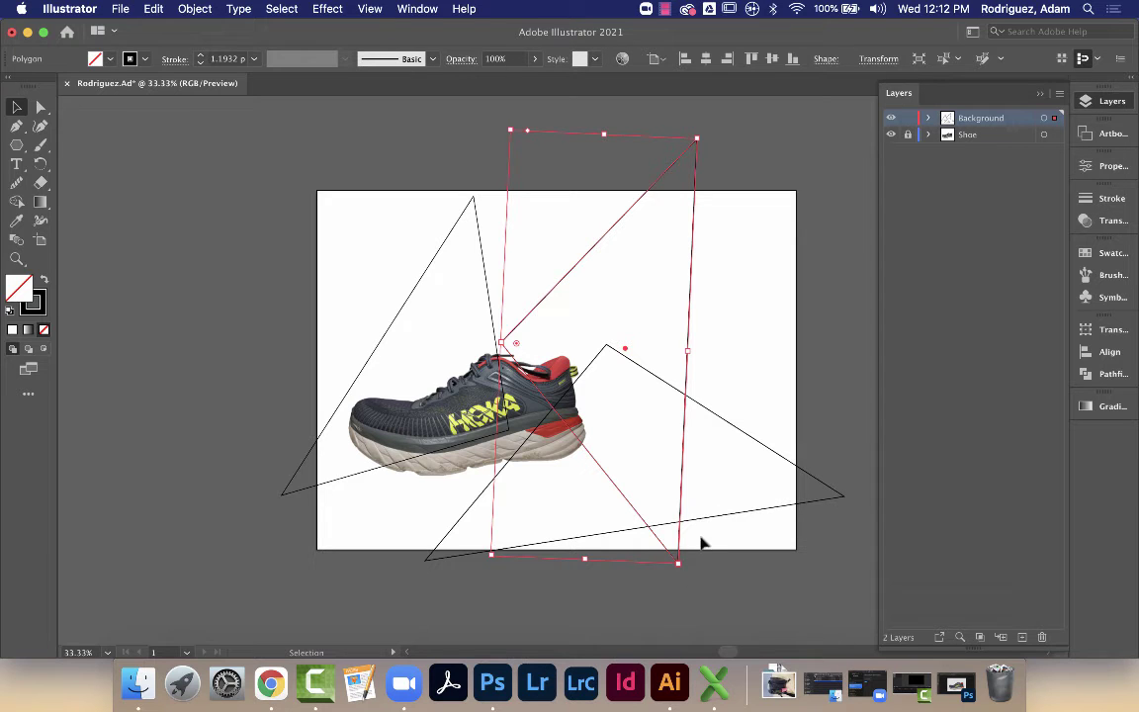
pyautogui.moveTo(701, 542); pyautogui.dragTo(770, 356)
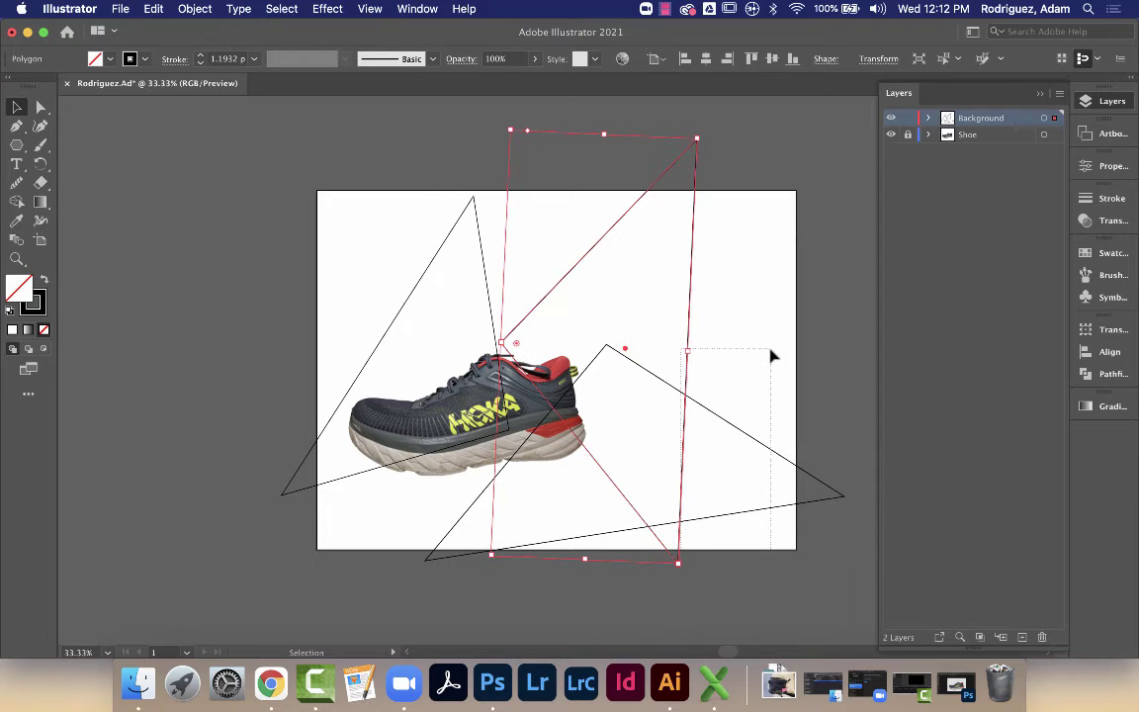
pyautogui.click(856, 343)
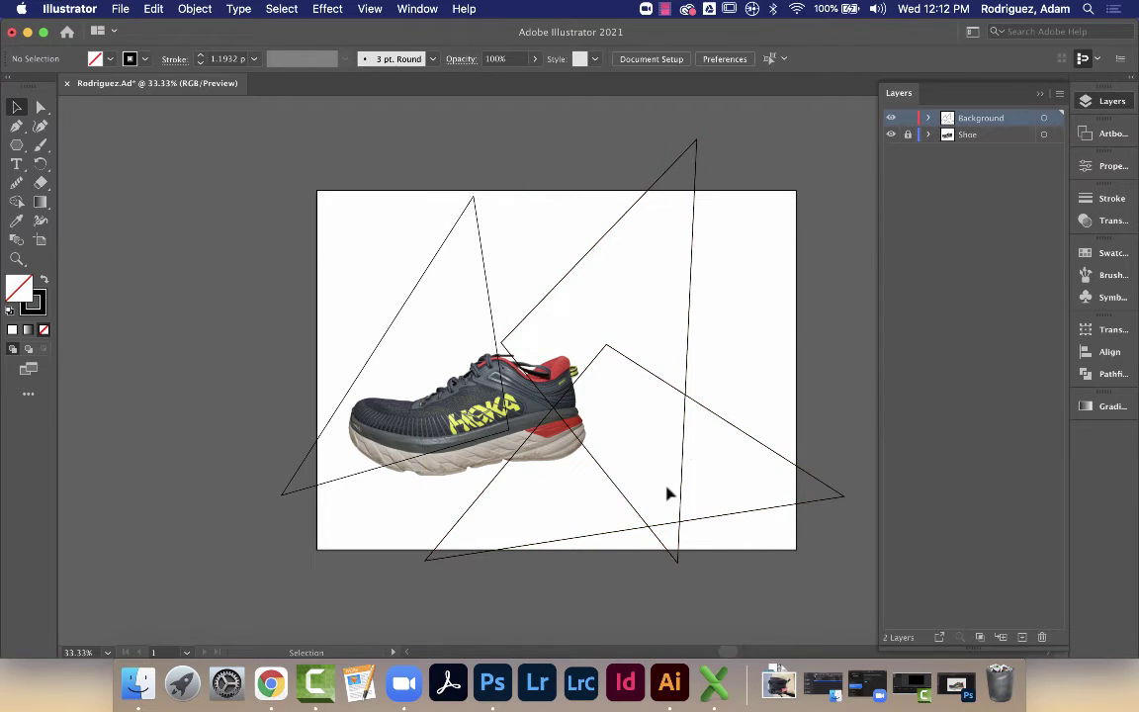
pyautogui.click(676, 559)
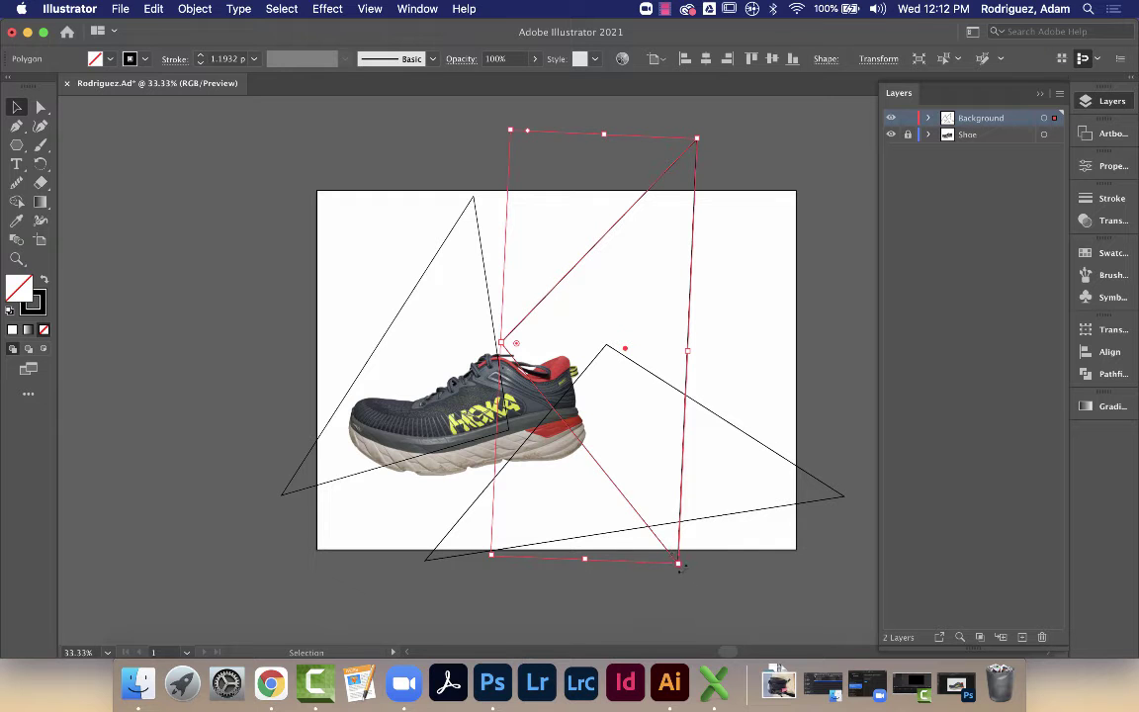
pyautogui.moveTo(678, 567); pyautogui.dragTo(778, 416)
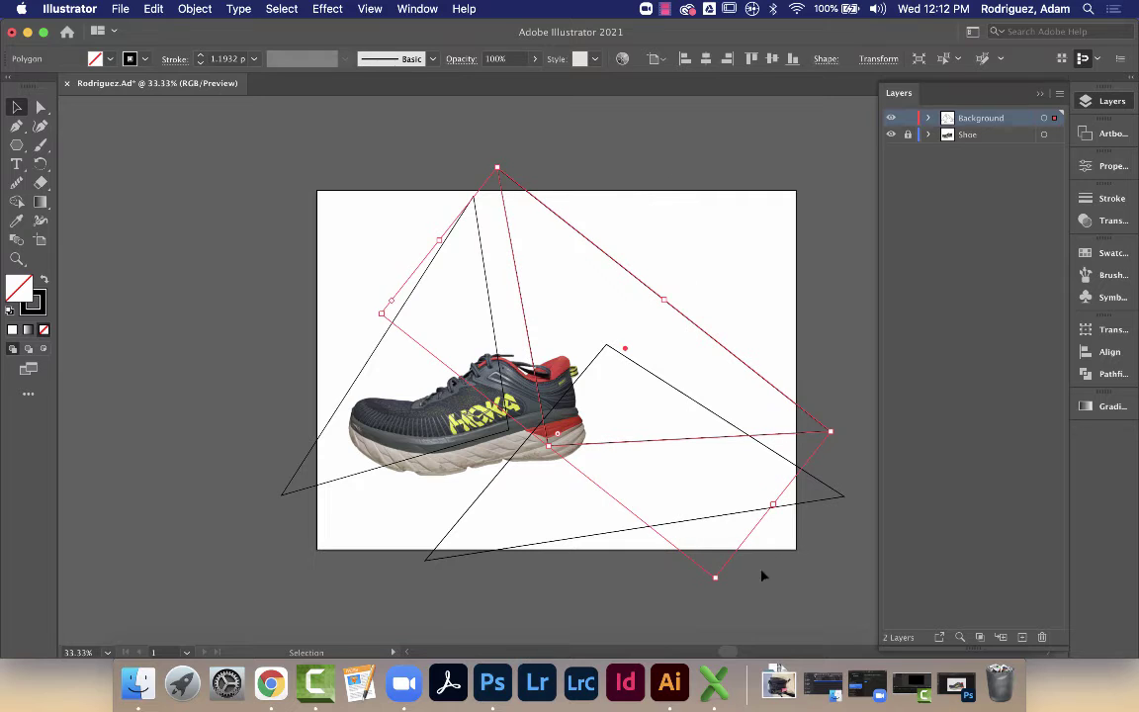
pyautogui.moveTo(716, 579); pyautogui.dragTo(656, 437)
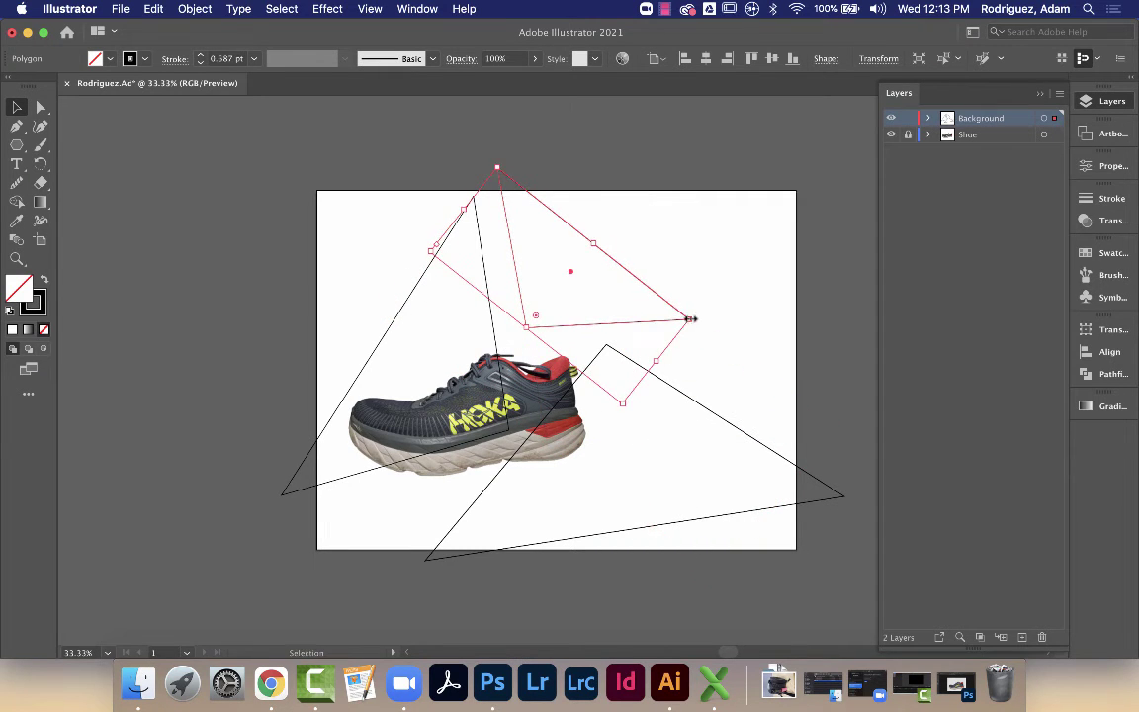
# Drag the upper triangle's lower-left corner onto the shoe and its right corner toward the top-right
pyautogui.click(719, 333)
pyautogui.click(637, 327)
pyautogui.click(41, 106)
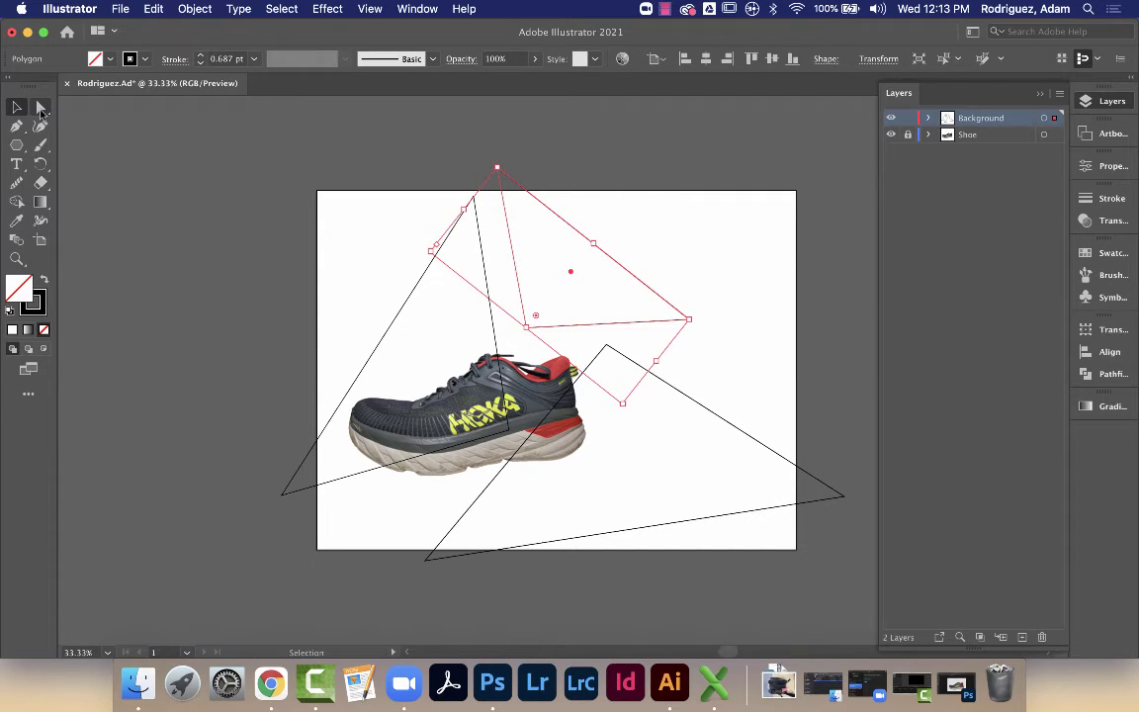
pyautogui.click(527, 328)
pyautogui.moveTo(529, 334); pyautogui.dragTo(527, 366)
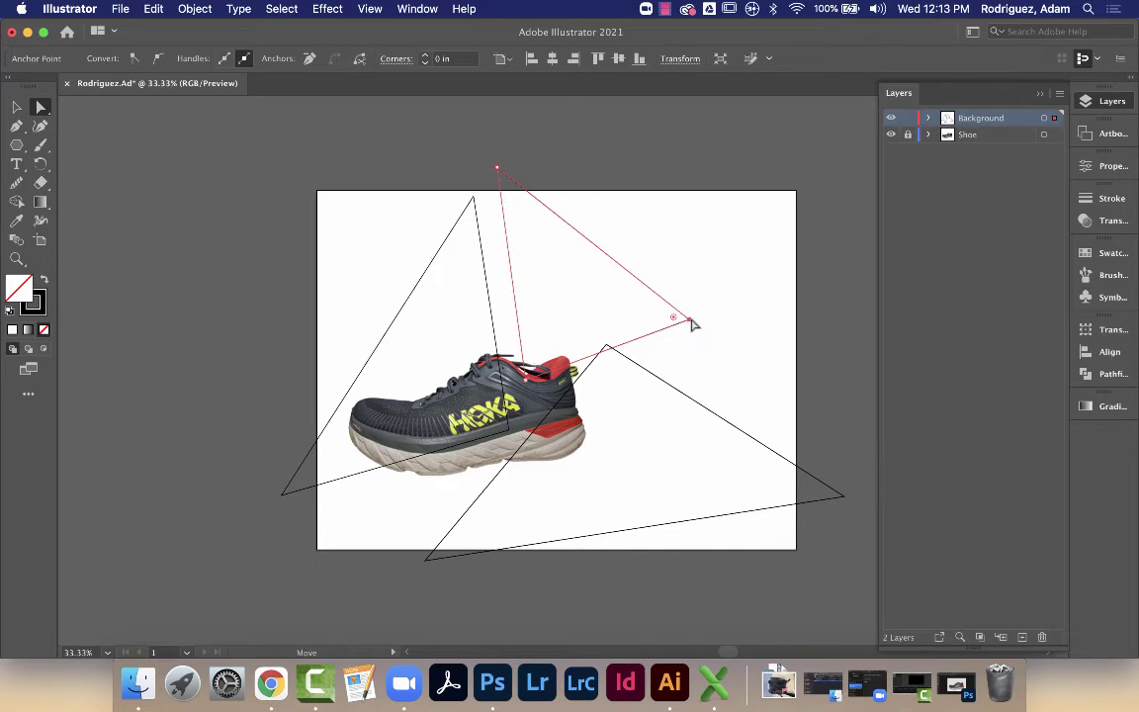
pyautogui.moveTo(689, 319); pyautogui.dragTo(768, 200)
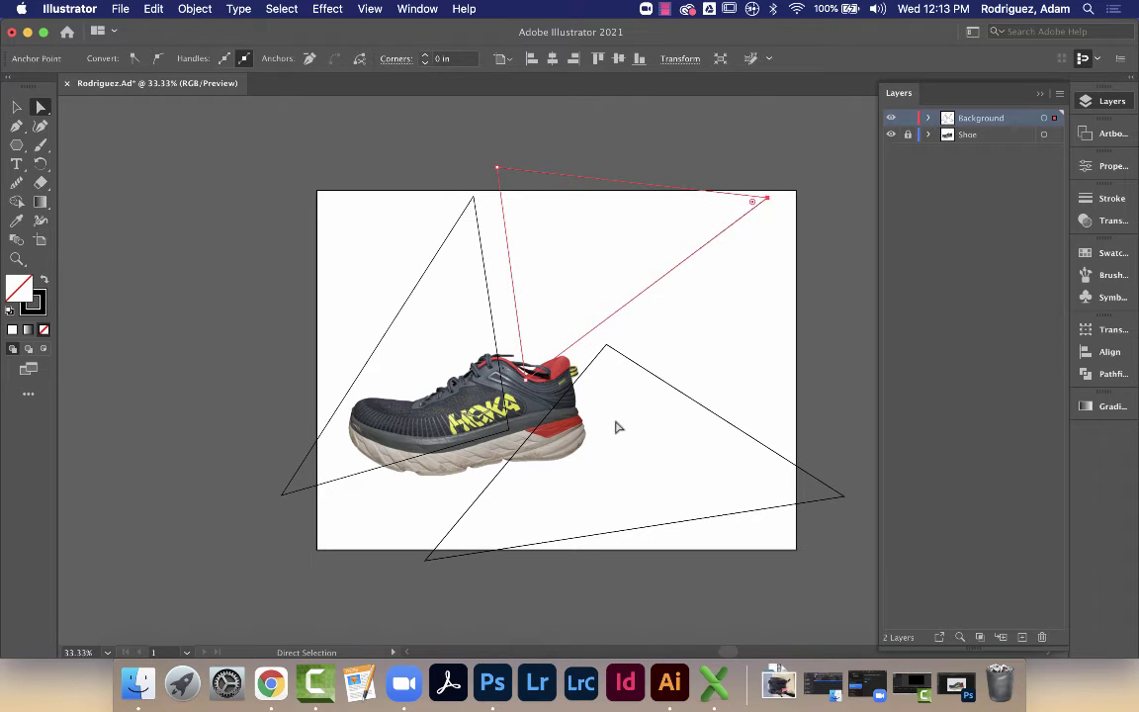
# Pull the lower triangle's top corner toward the top-right and expand the Background layer
pyautogui.click(509, 466)
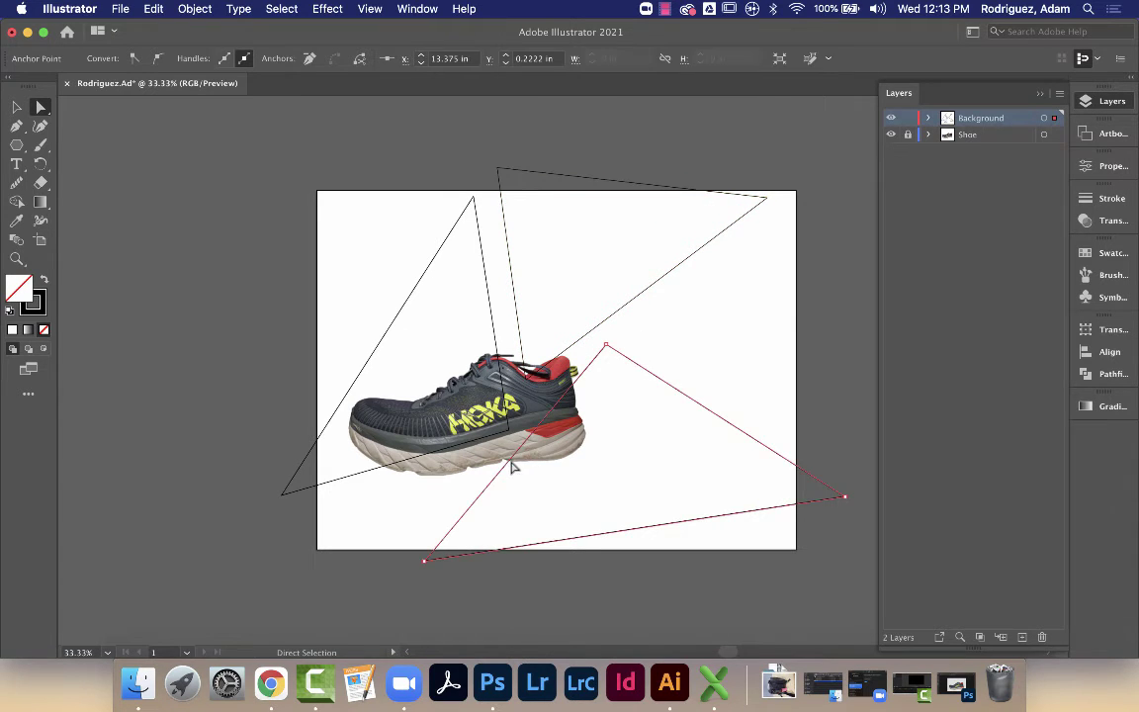
pyautogui.click(606, 347)
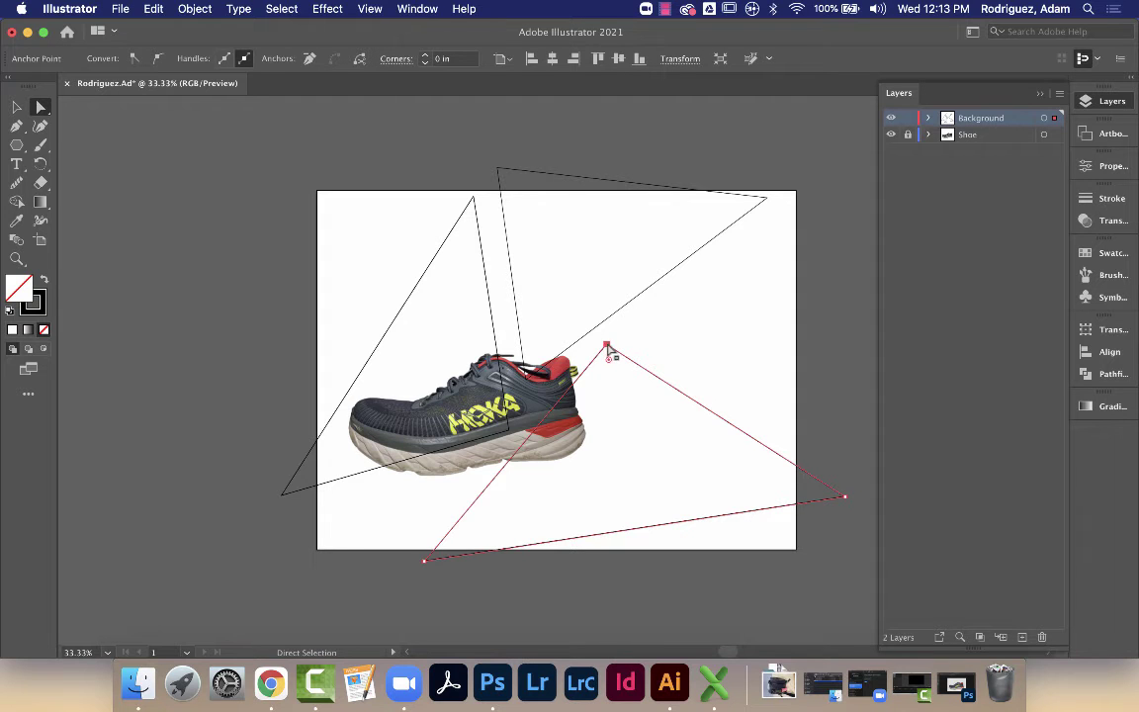
pyautogui.moveTo(610, 350); pyautogui.dragTo(761, 223)
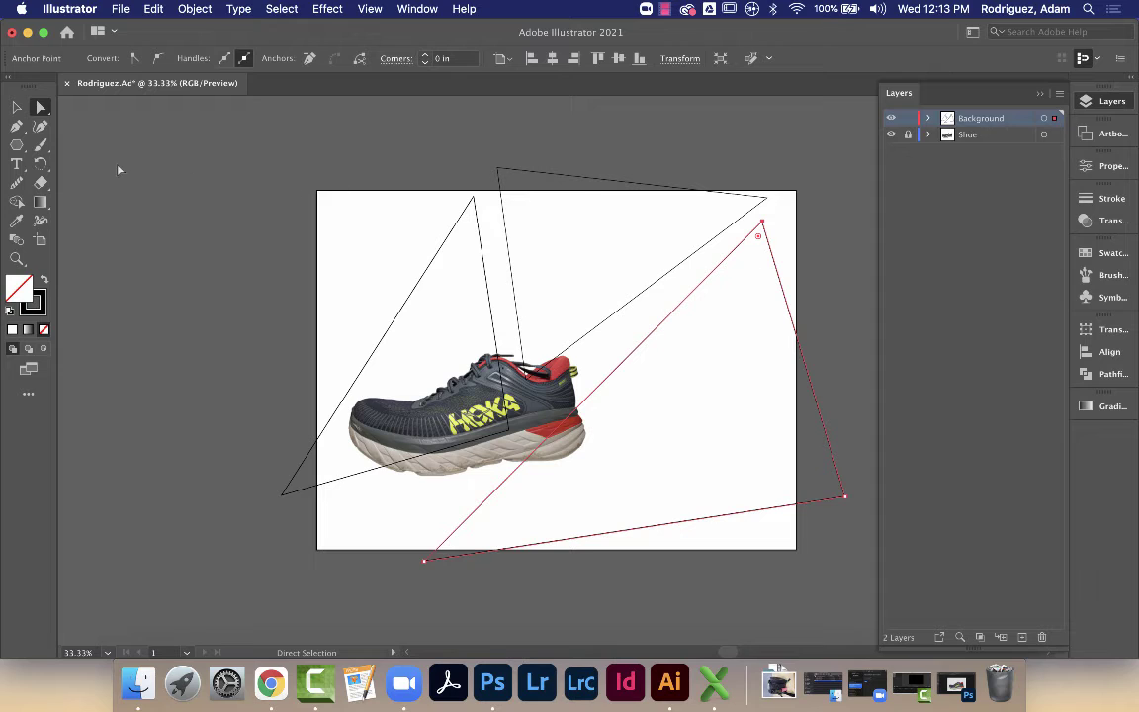
pyautogui.click(17, 105)
pyautogui.click(204, 268)
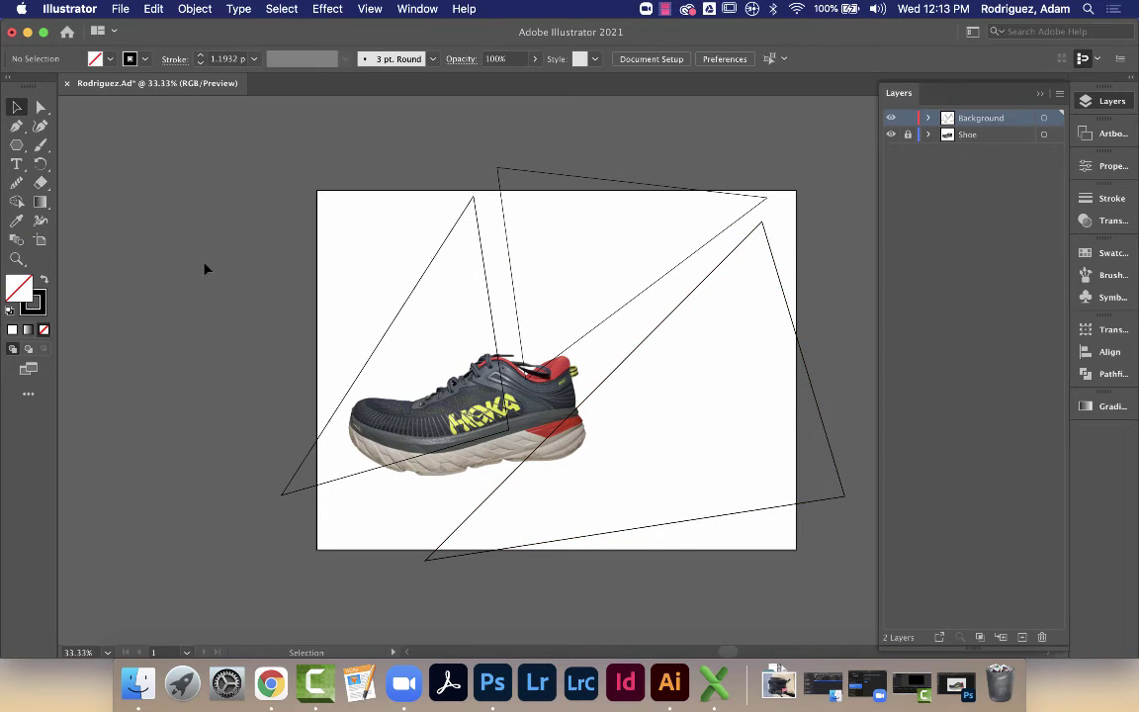
pyautogui.click(928, 119)
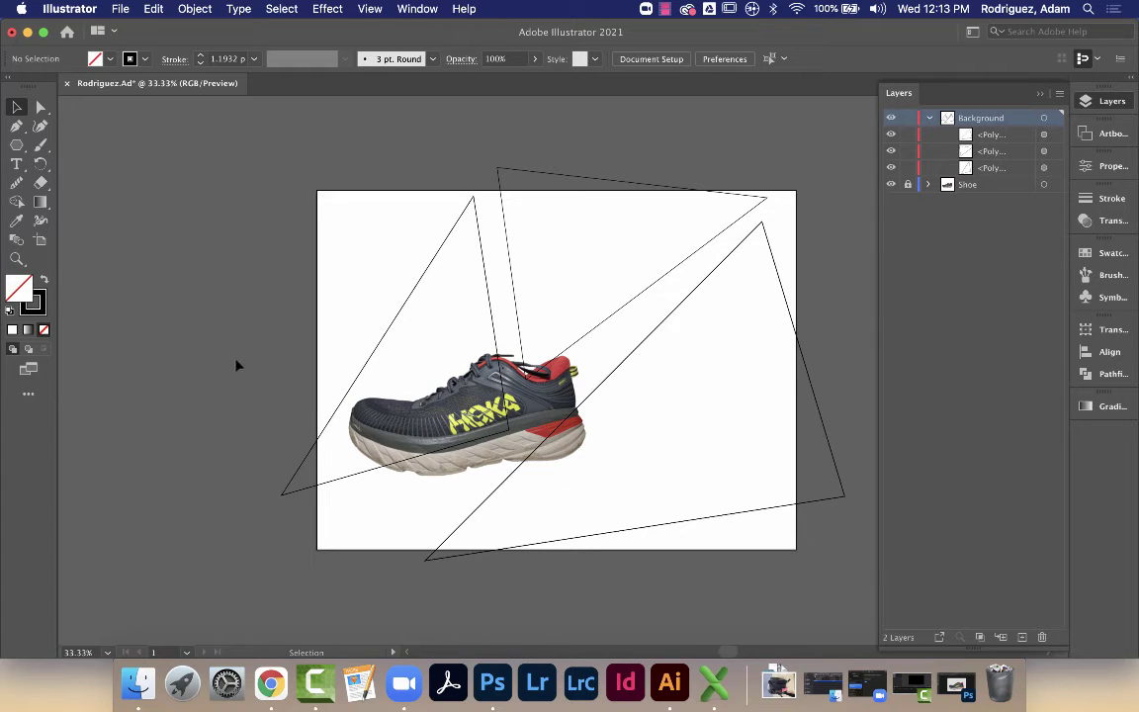
# Draw a rectangle over the whole artboard, stack it beneath the triangles and fill it yellow
pyautogui.click(17, 147)
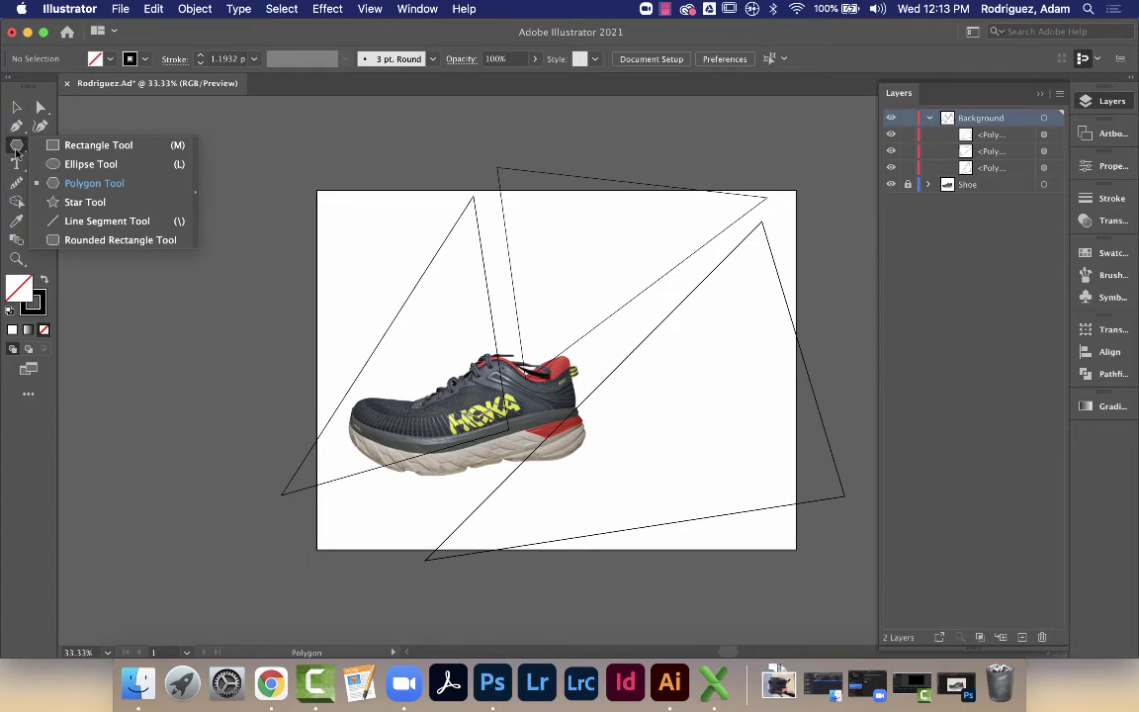
pyautogui.click(65, 145)
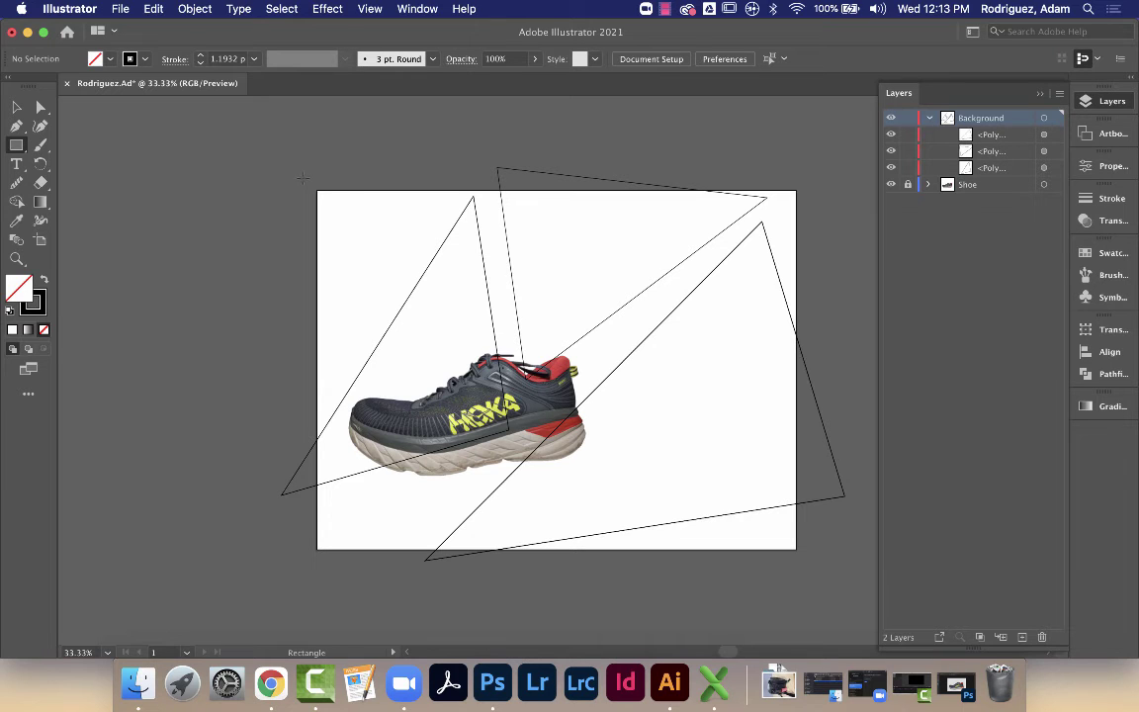
pyautogui.moveTo(302, 178)
pyautogui.mouseDown()
pyautogui.moveTo(736, 413)
pyautogui.moveTo(737, 508)
pyautogui.moveTo(816, 569)
pyautogui.mouseUp()
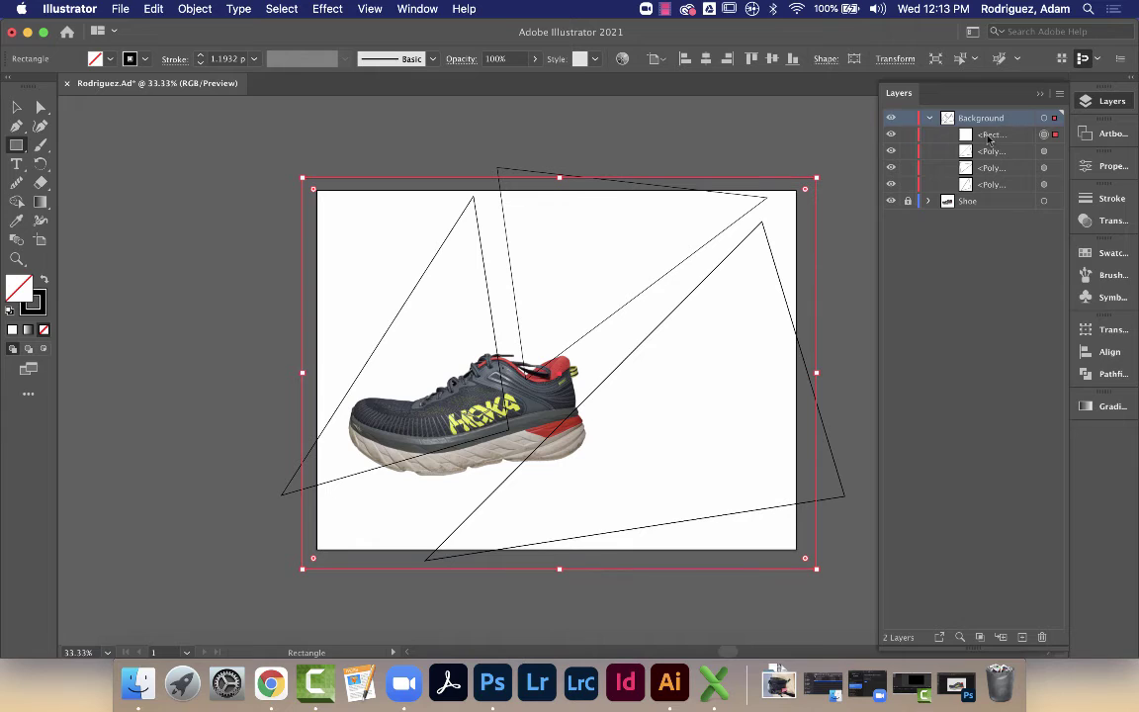
pyautogui.moveTo(989, 136); pyautogui.dragTo(997, 196)
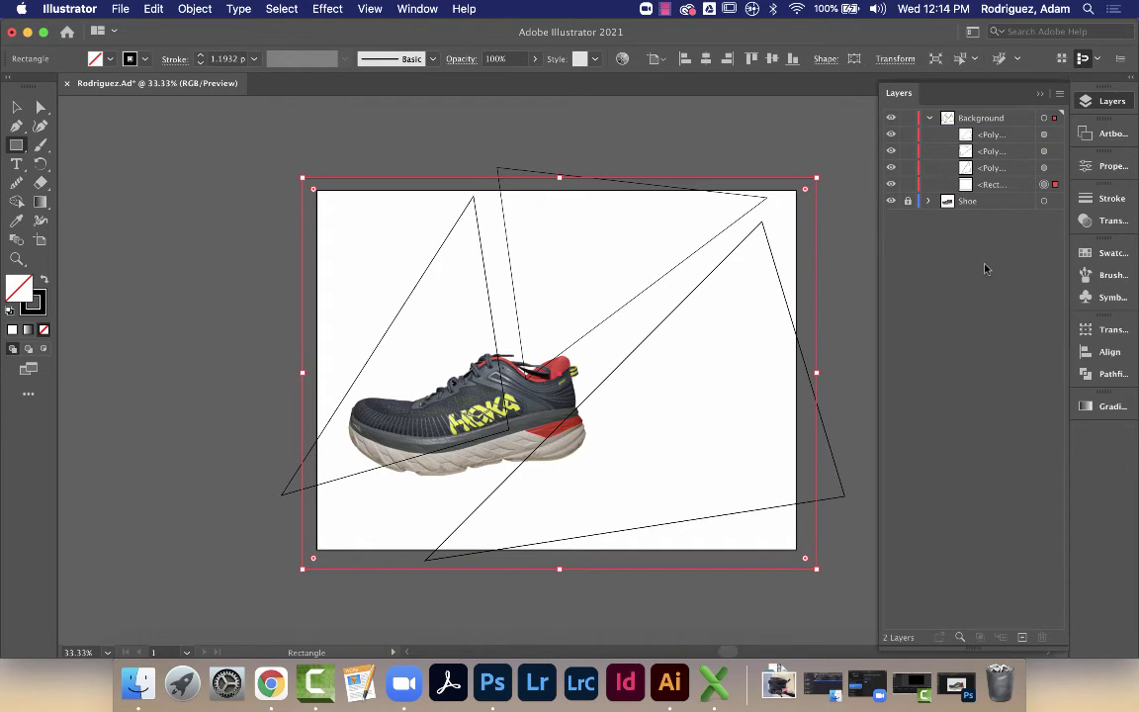
pyautogui.click(1097, 253)
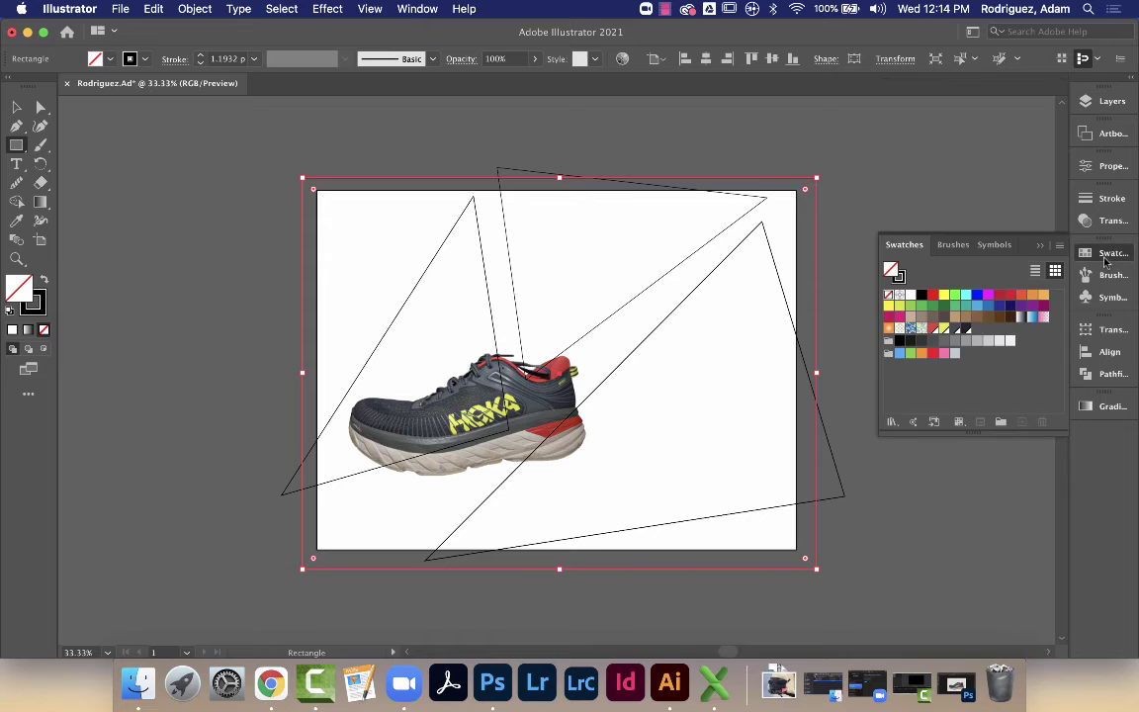
pyautogui.click(942, 329)
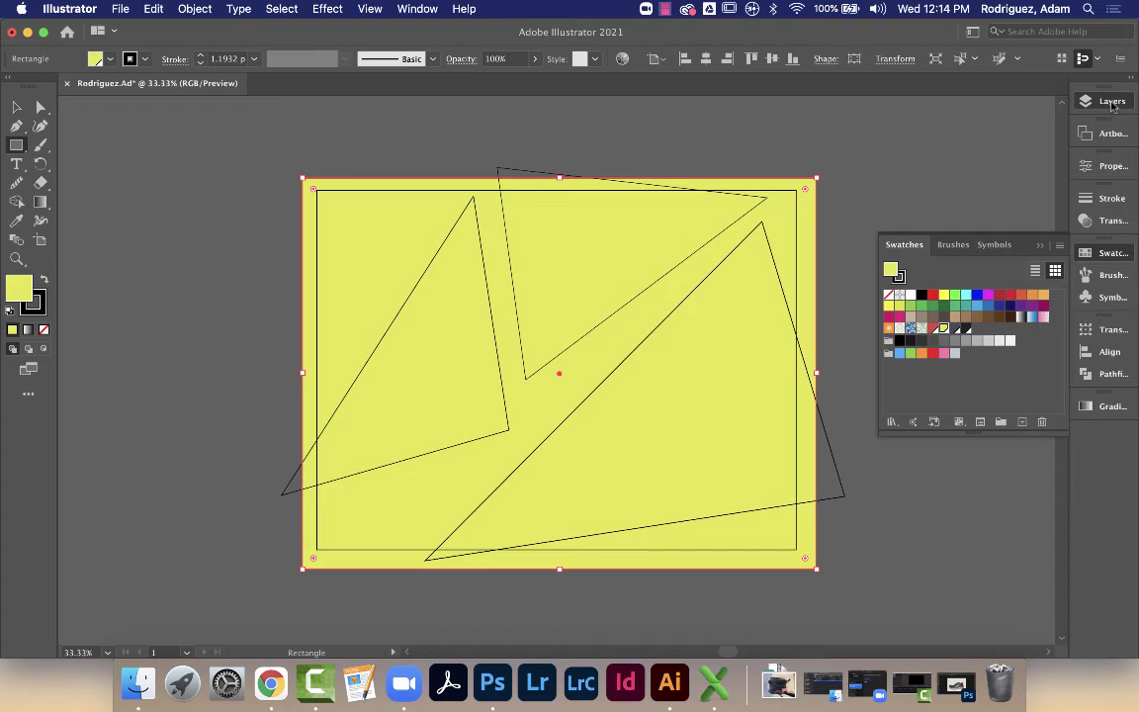
# Move the Background layer below the Shoe layer
pyautogui.press('F7')
pyautogui.click(928, 119)
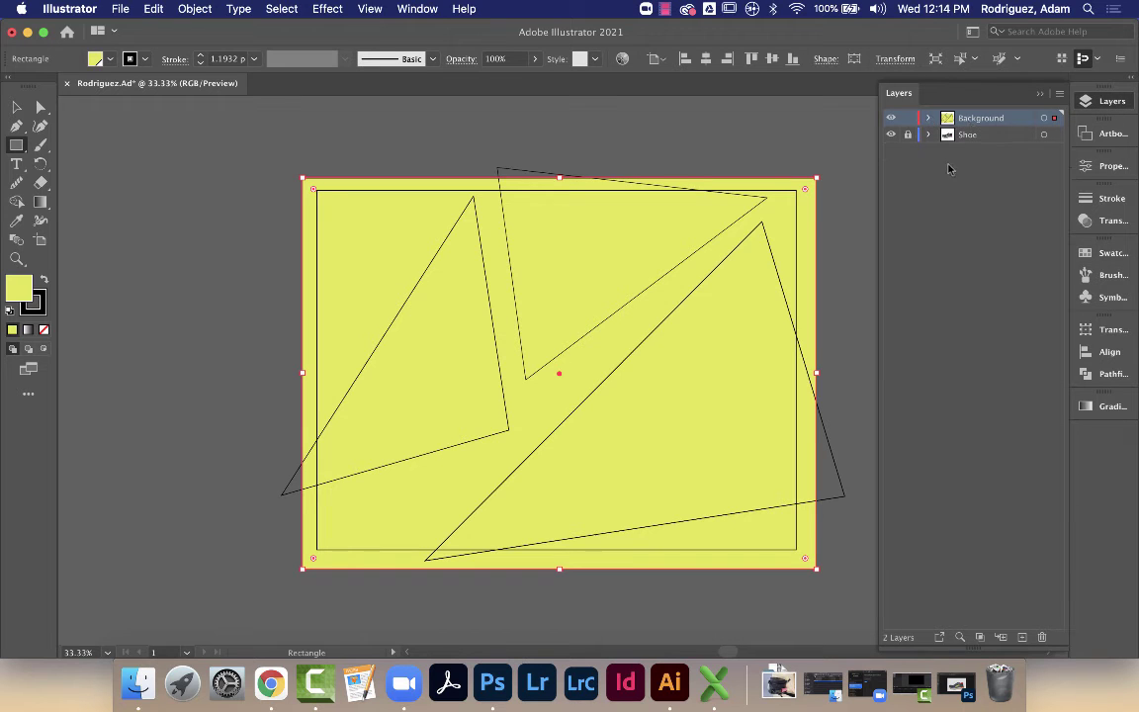
pyautogui.moveTo(974, 120); pyautogui.dragTo(974, 143)
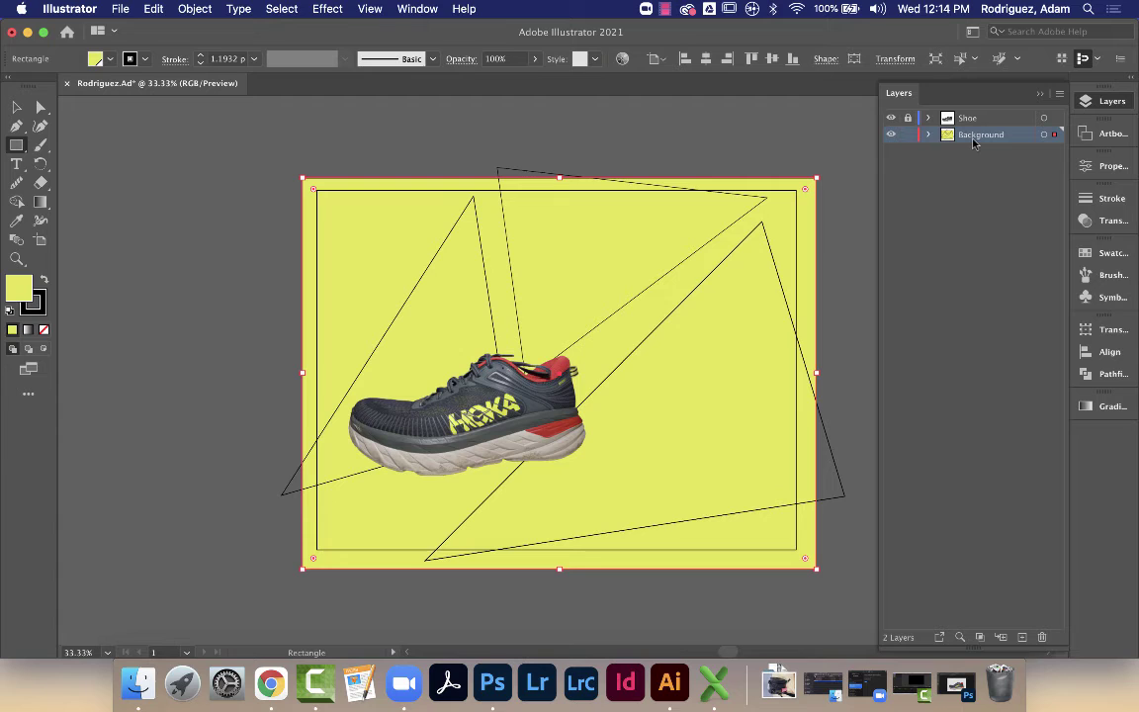
# Fill the left triangle with the red swatch
pyautogui.click(17, 107)
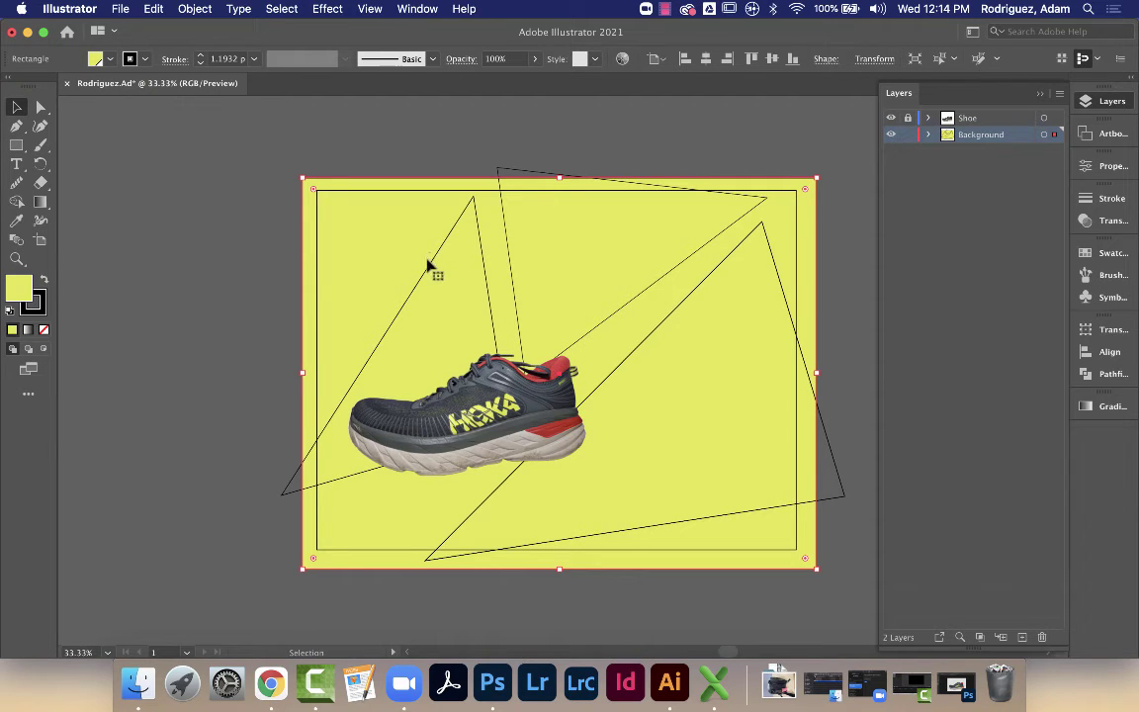
pyautogui.click(235, 285)
pyautogui.click(424, 275)
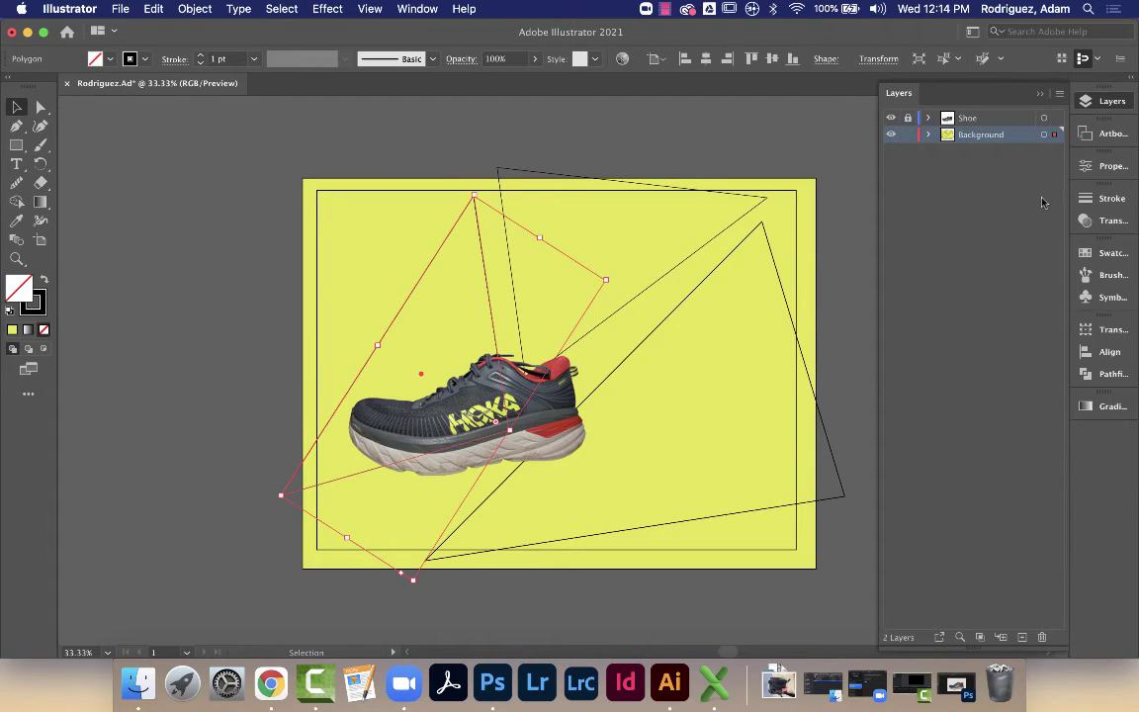
pyautogui.click(1099, 254)
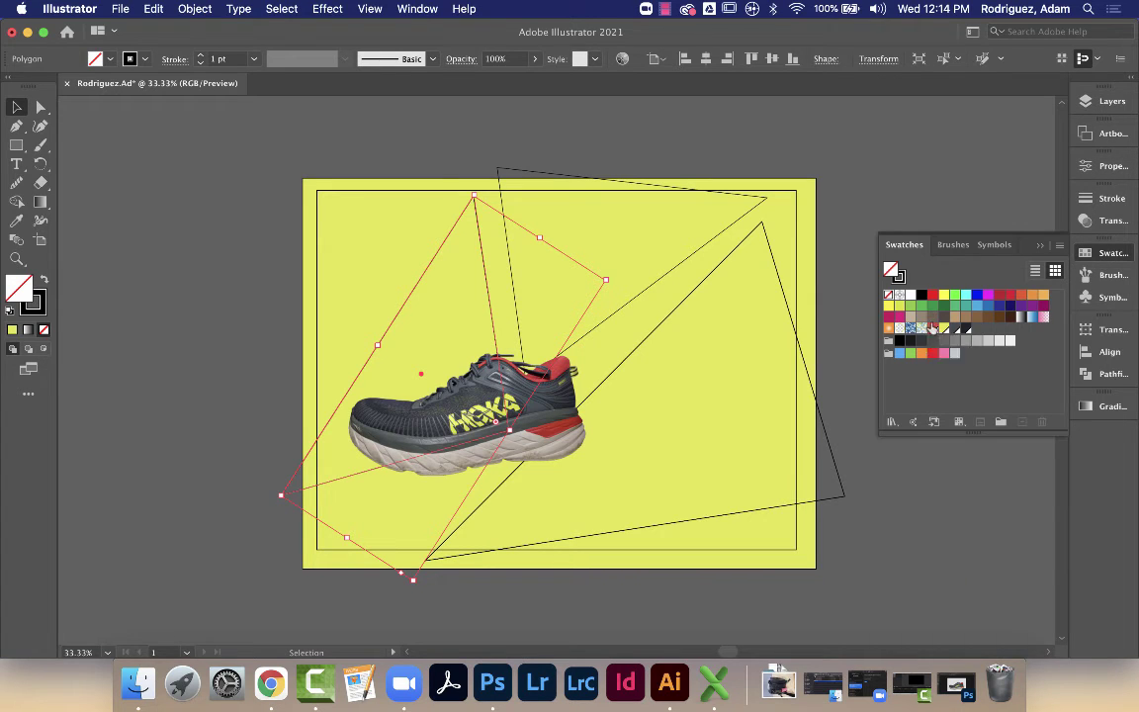
pyautogui.click(932, 327)
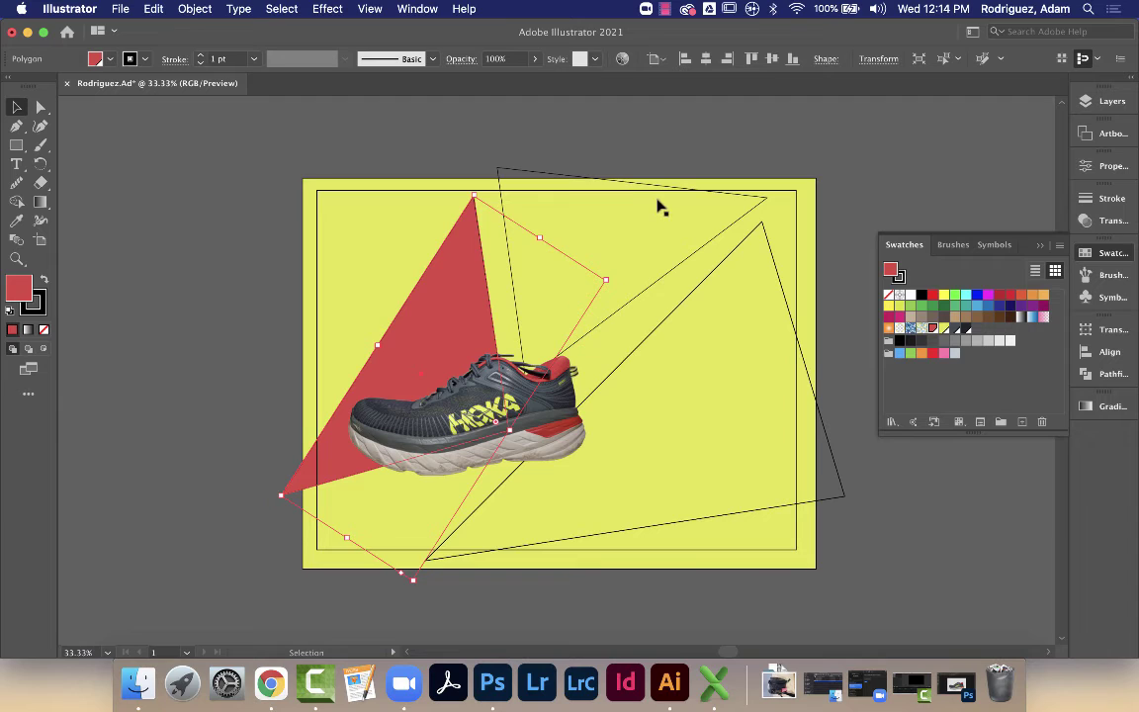
# Fill the top triangle dark grey and the lower-right triangle near-black
pyautogui.click(699, 219)
pyautogui.click(757, 208)
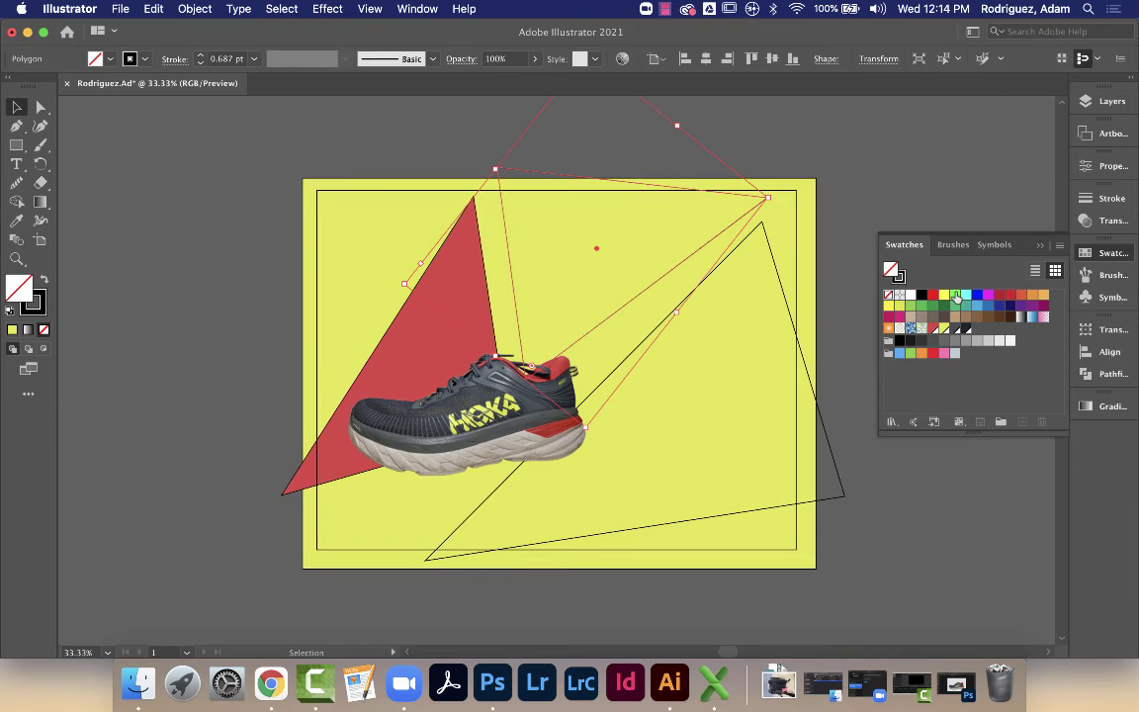
pyautogui.click(944, 329)
pyautogui.click(831, 315)
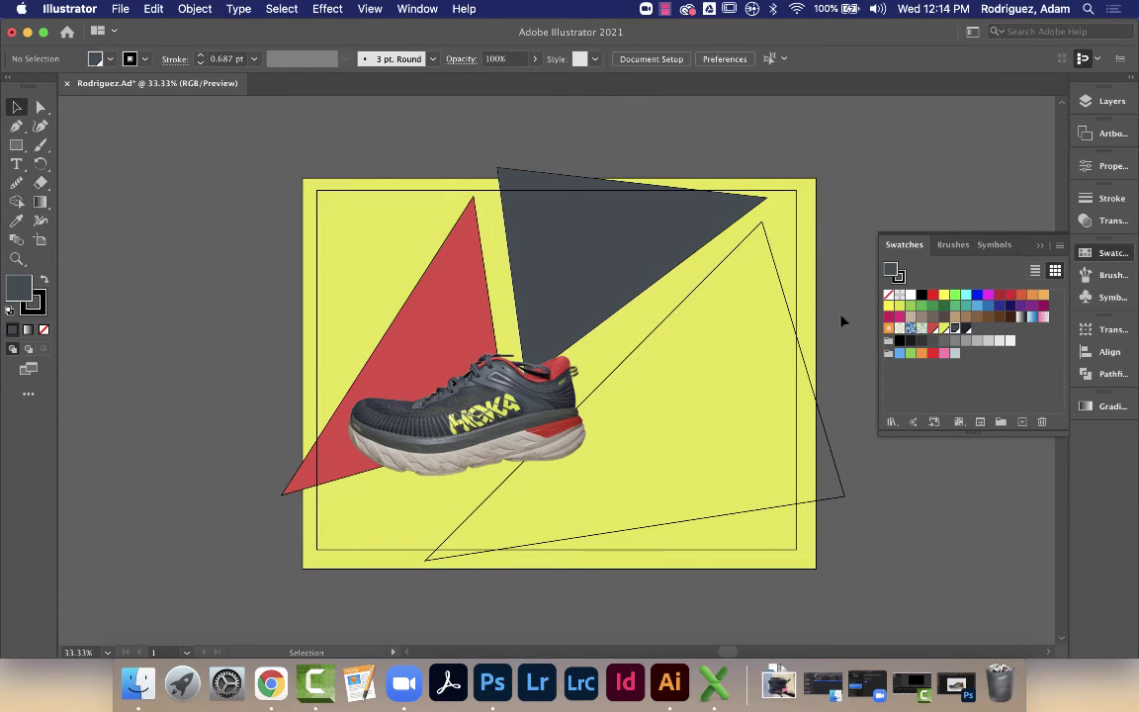
pyautogui.click(664, 326)
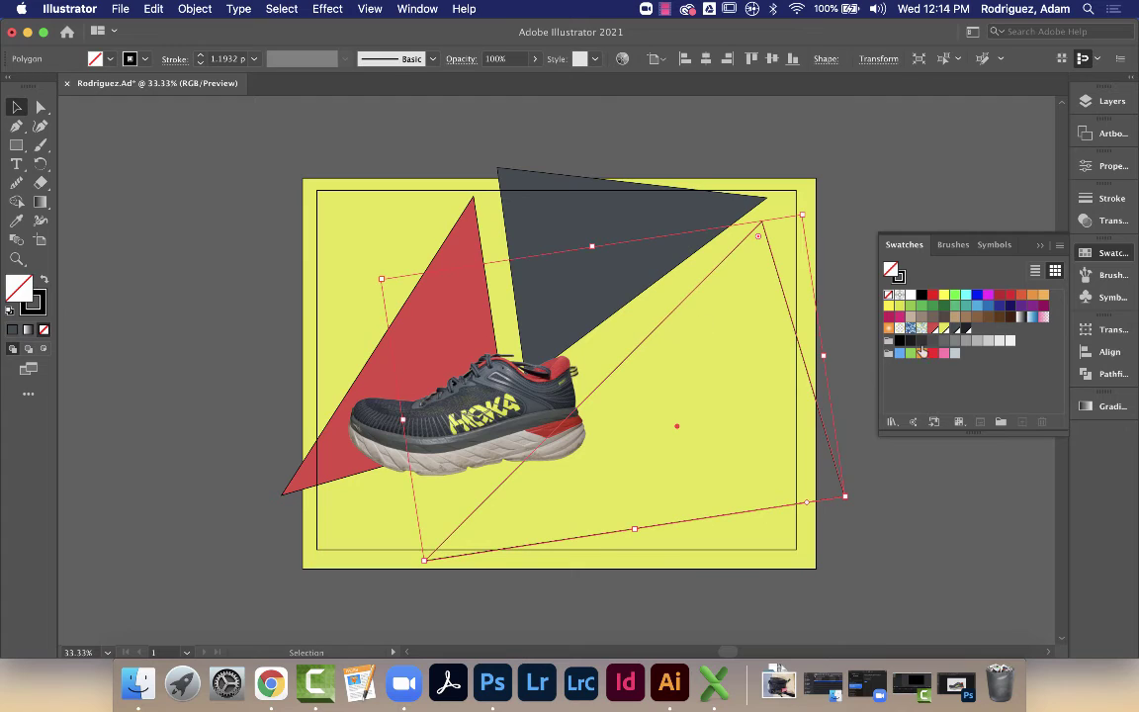
pyautogui.click(965, 330)
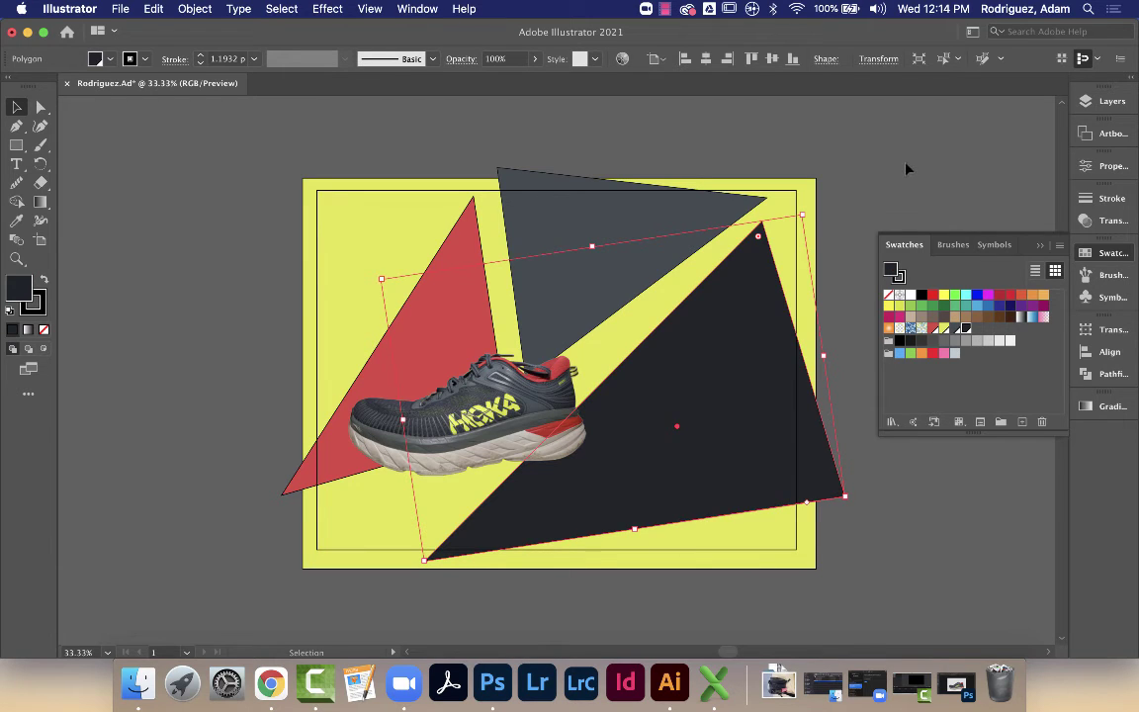
pyautogui.click(906, 169)
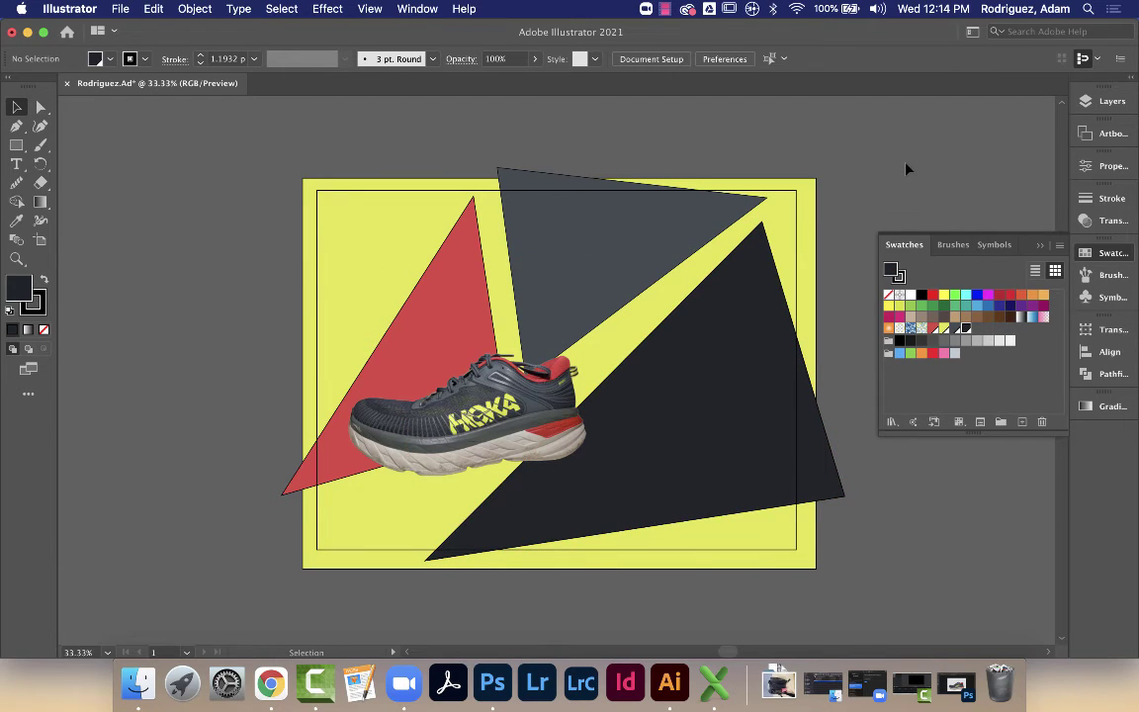
pyautogui.click(486, 282)
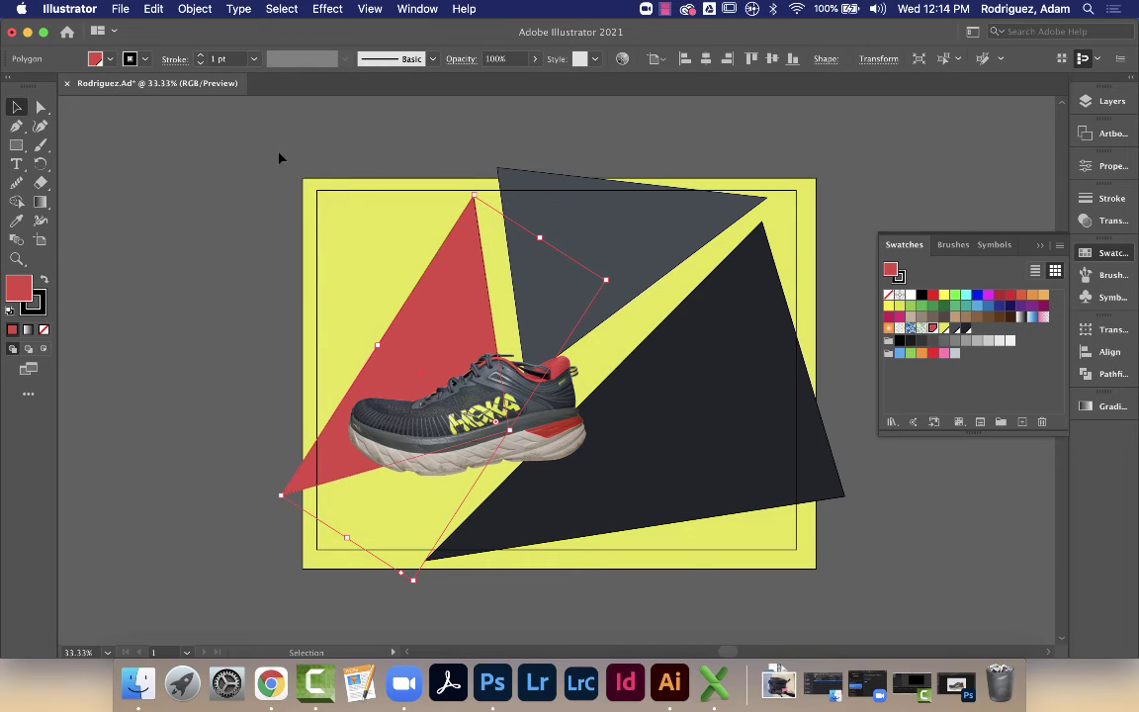
pyautogui.click(253, 165)
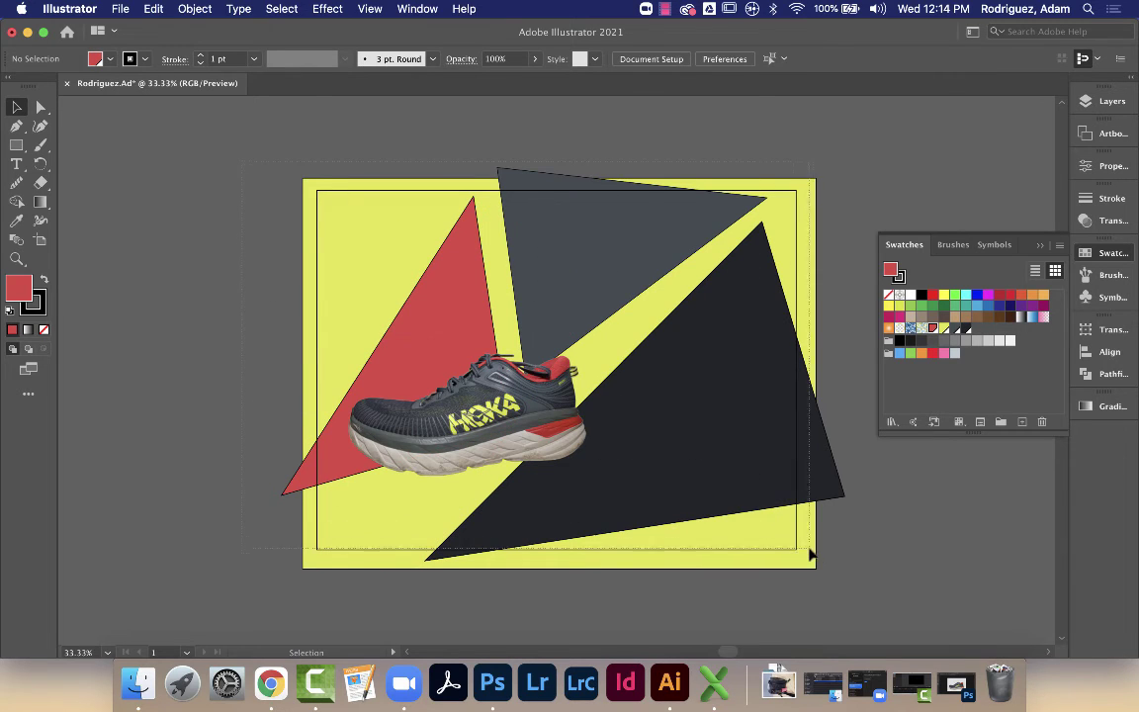
# Set the stroke of all the artwork to None, then deselect
pyautogui.press('super+a')
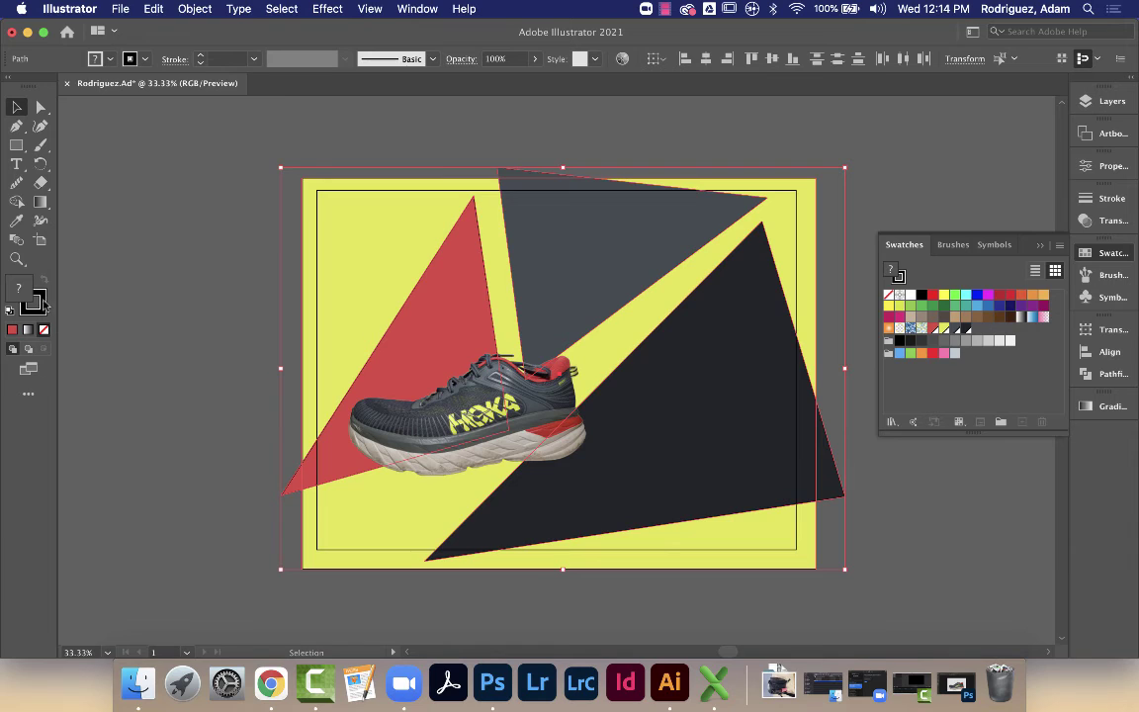
pyautogui.click(43, 305)
pyautogui.click(176, 376)
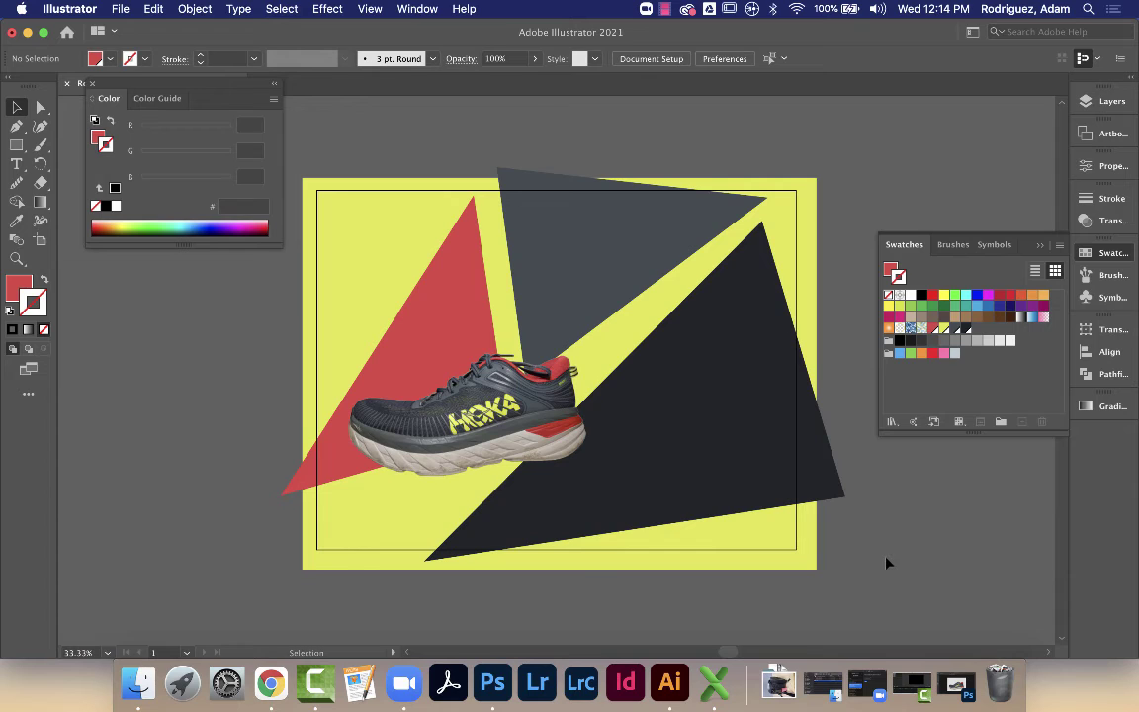
# Check the red triangle, yellow background and black triangle one by one for remaining outlines
pyautogui.click(413, 397)
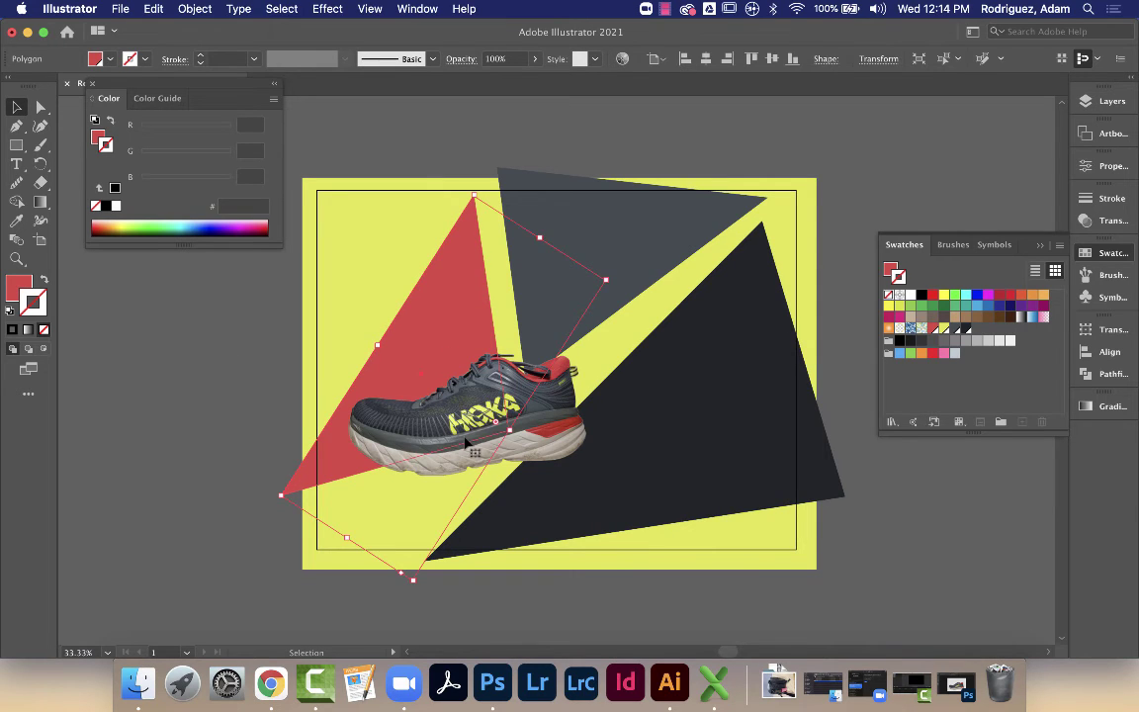
pyautogui.click(524, 451)
pyautogui.click(506, 397)
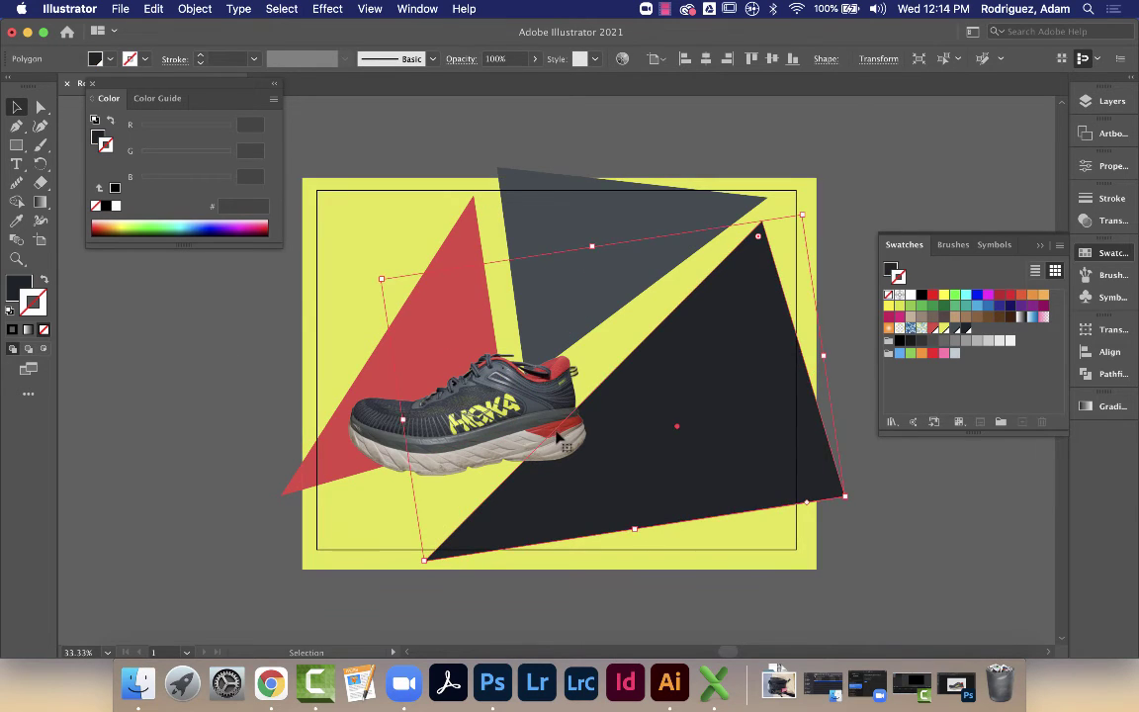
pyautogui.click(994, 164)
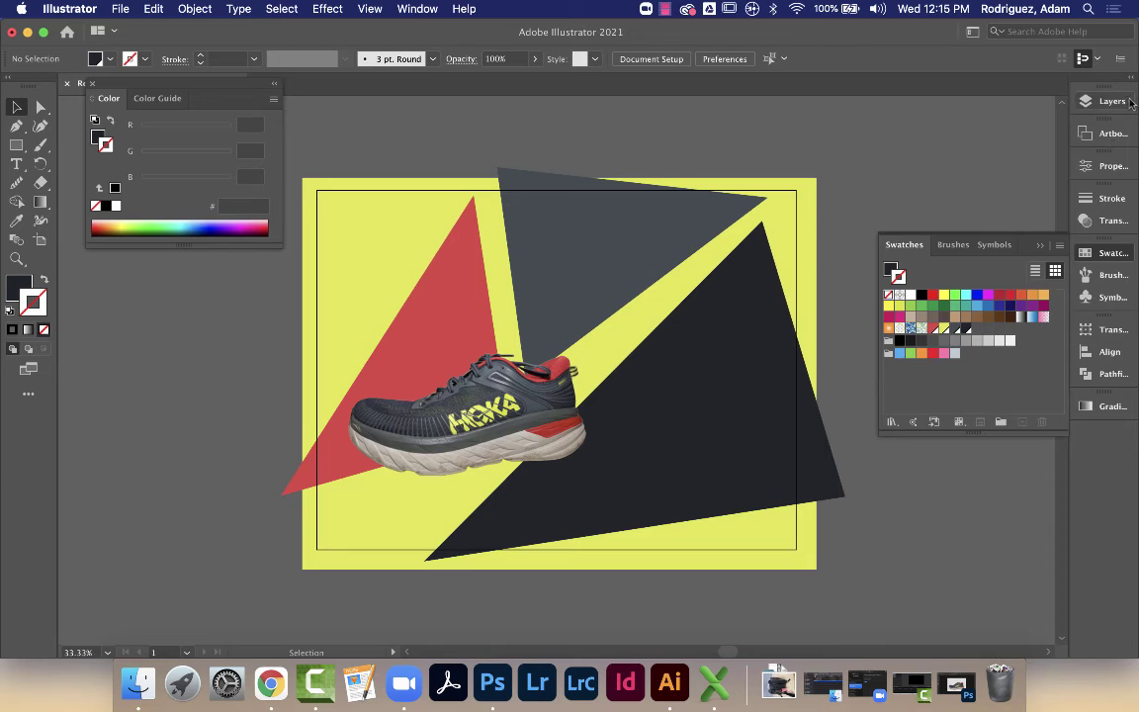
# Lock the Background layer and make the Shoe layer active
pyautogui.click(1085, 102)
pyautogui.click(907, 135)
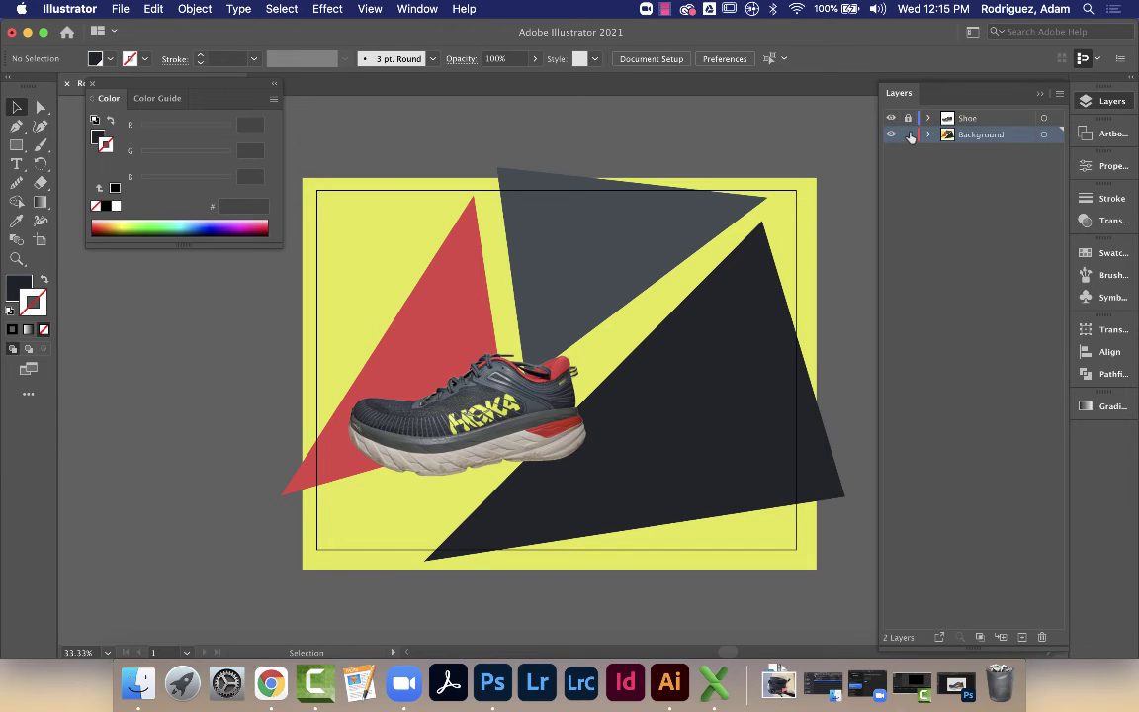
pyautogui.click(909, 118)
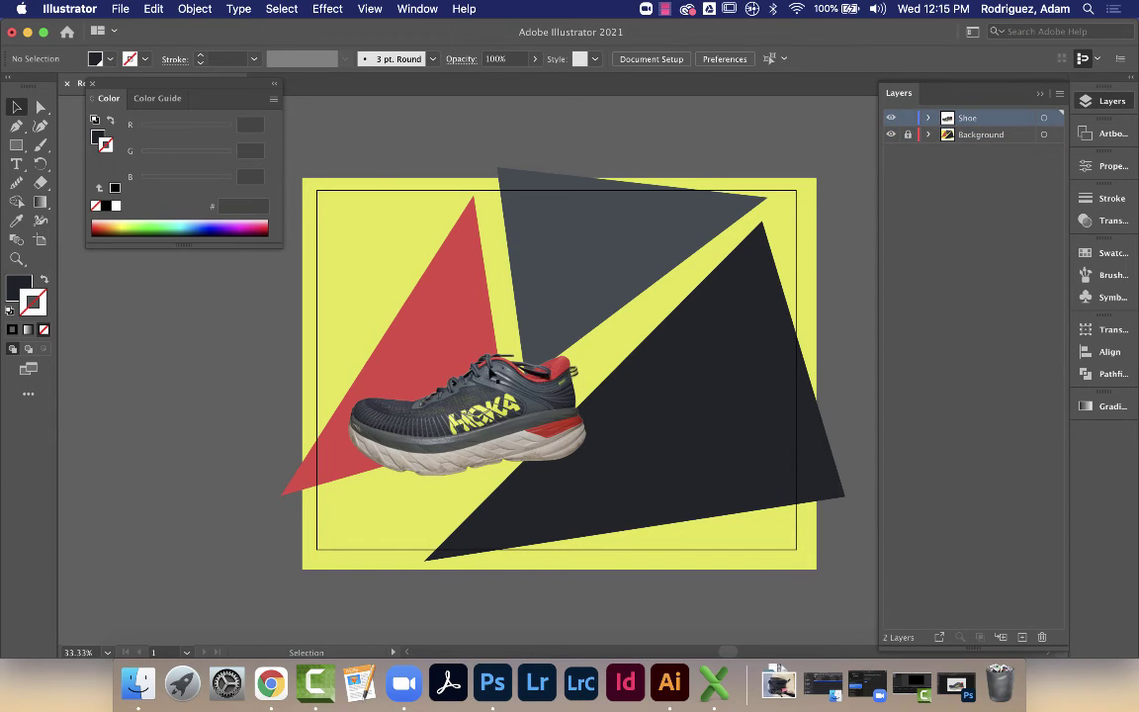
# Enlarge the shoe proportionally and move it down and right over the triangles
pyautogui.click(380, 398)
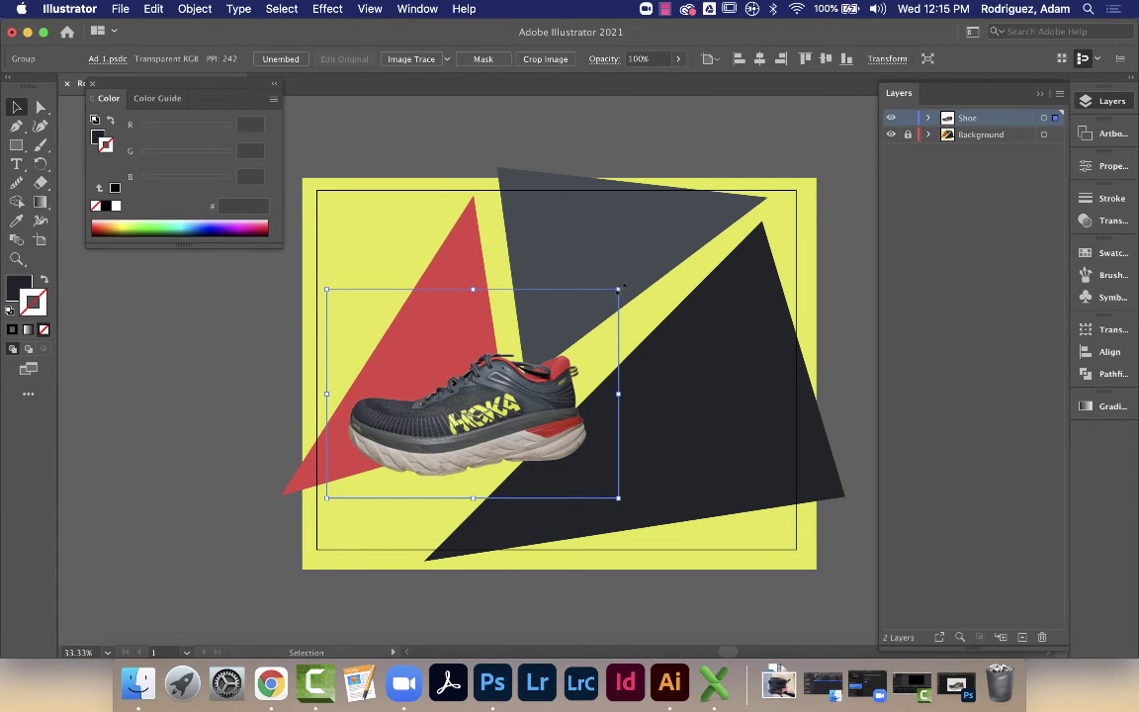
pyautogui.moveTo(620, 288); pyautogui.dragTo(694, 258)
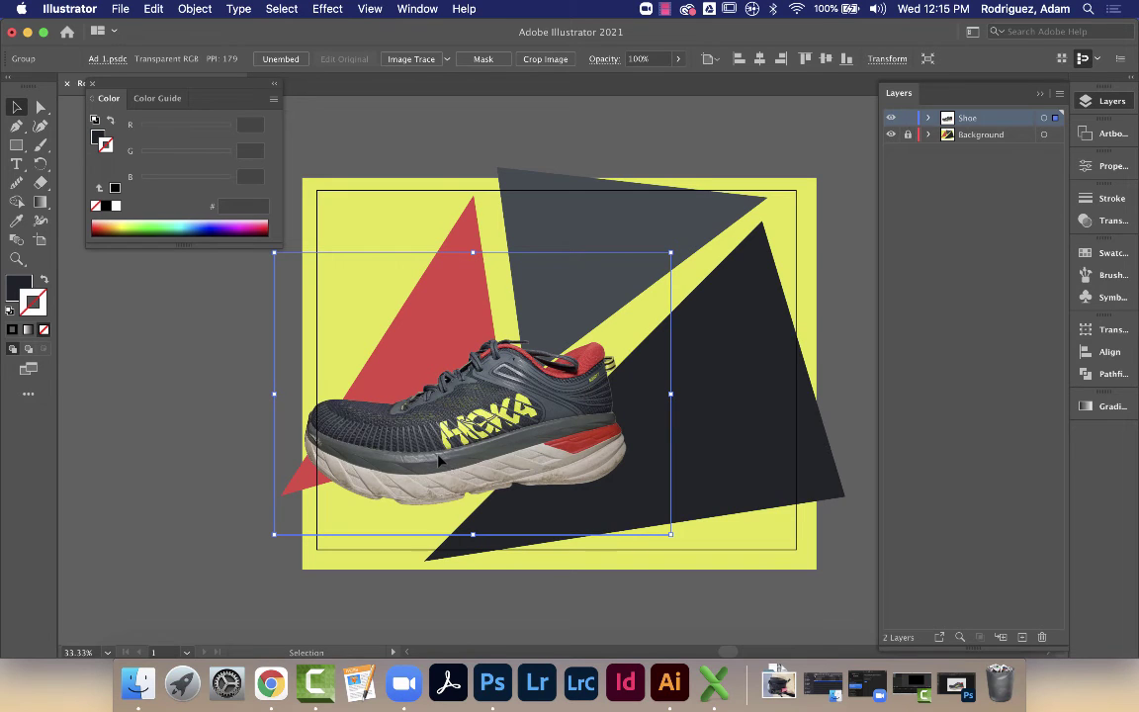
pyautogui.moveTo(440, 459); pyautogui.dragTo(470, 482)
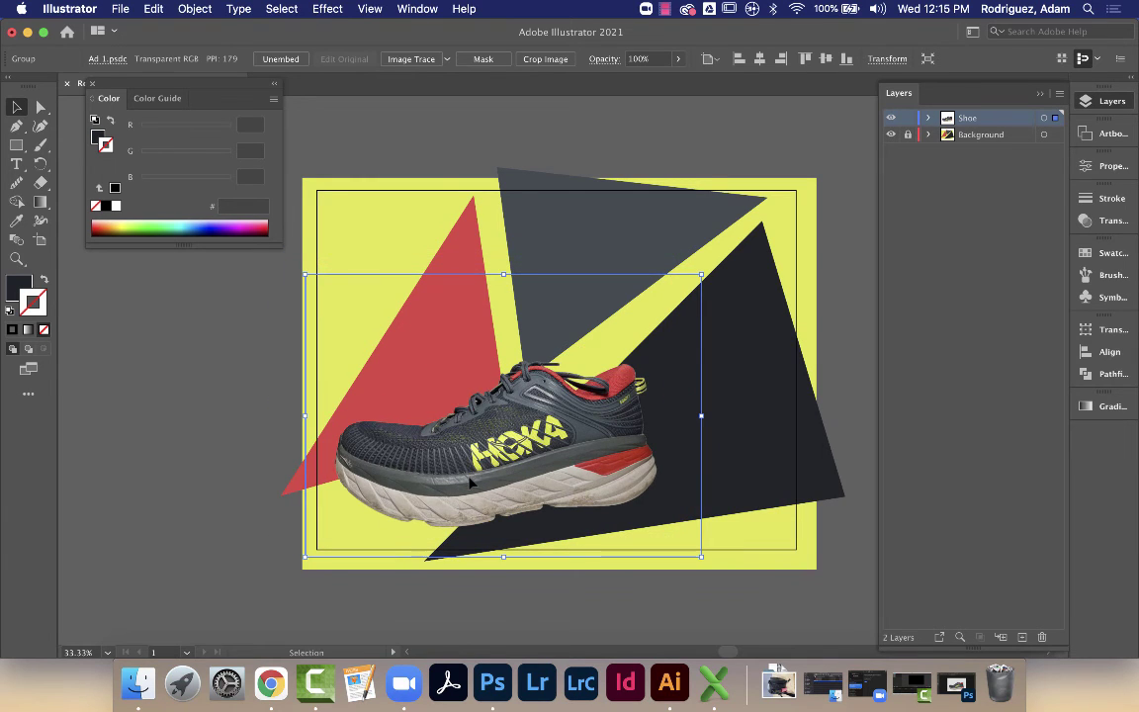
pyautogui.doubleClick(471, 483)
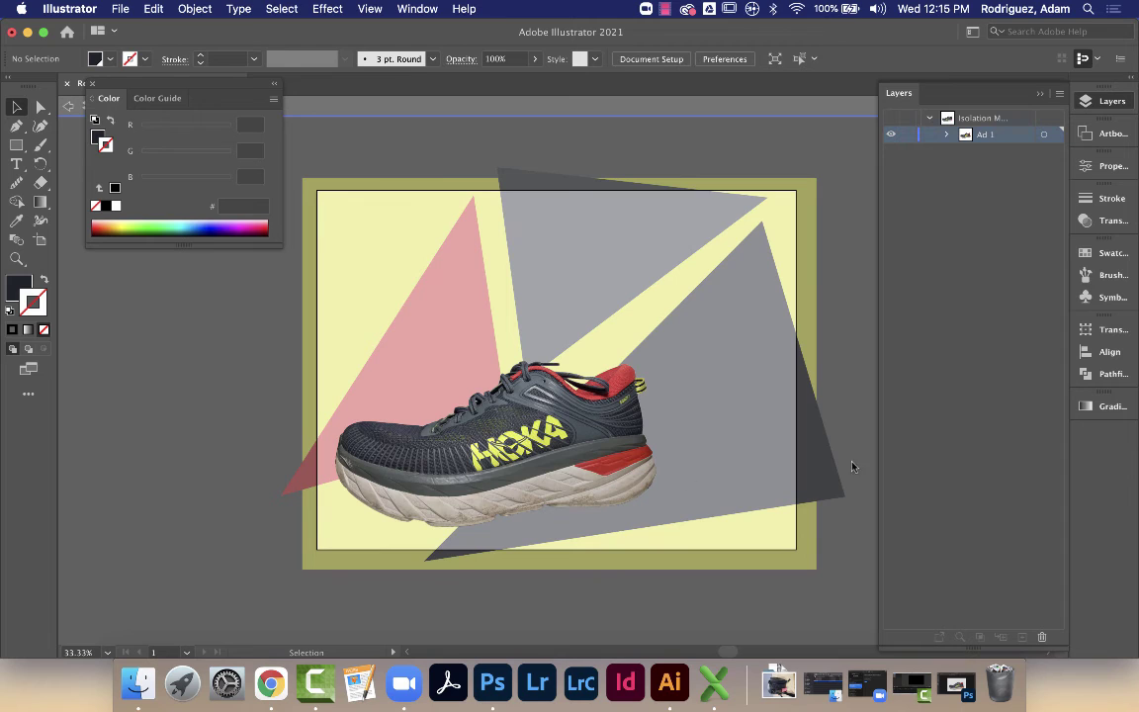
pyautogui.doubleClick(846, 427)
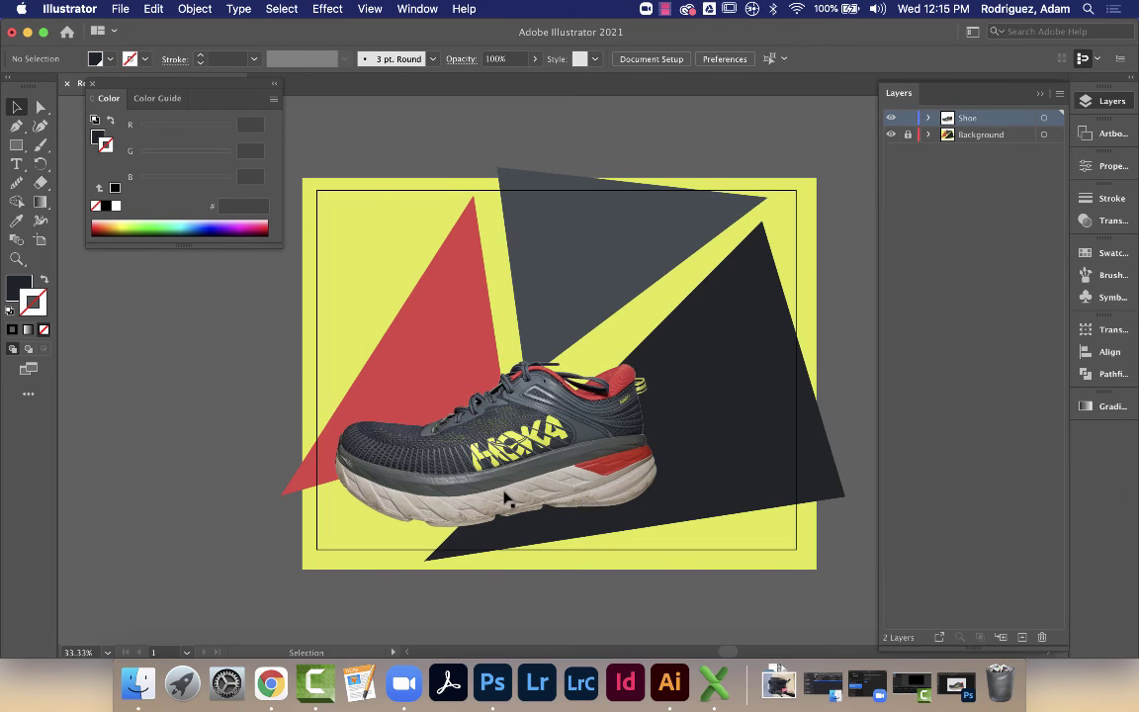
pyautogui.click(531, 469)
pyautogui.moveTo(531, 470); pyautogui.dragTo(530, 451)
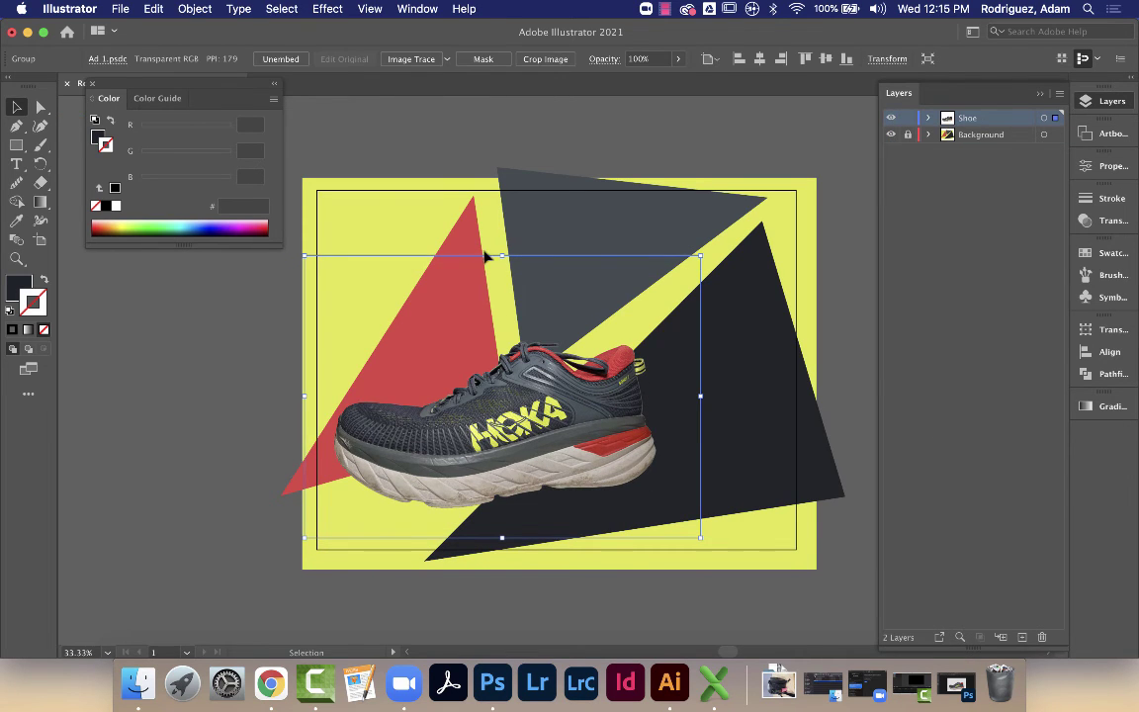
pyautogui.click(351, 123)
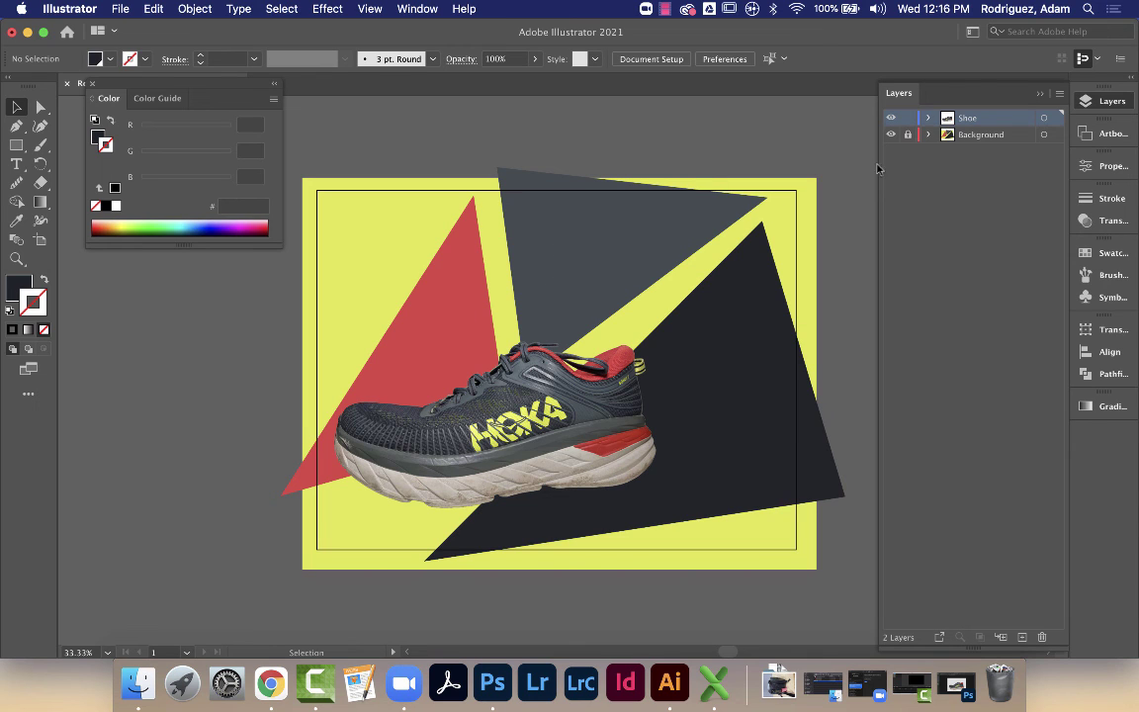
# In Artboard Options, paste the 10.6667 in height into Width to make the artboard square
pyautogui.click(1109, 132)
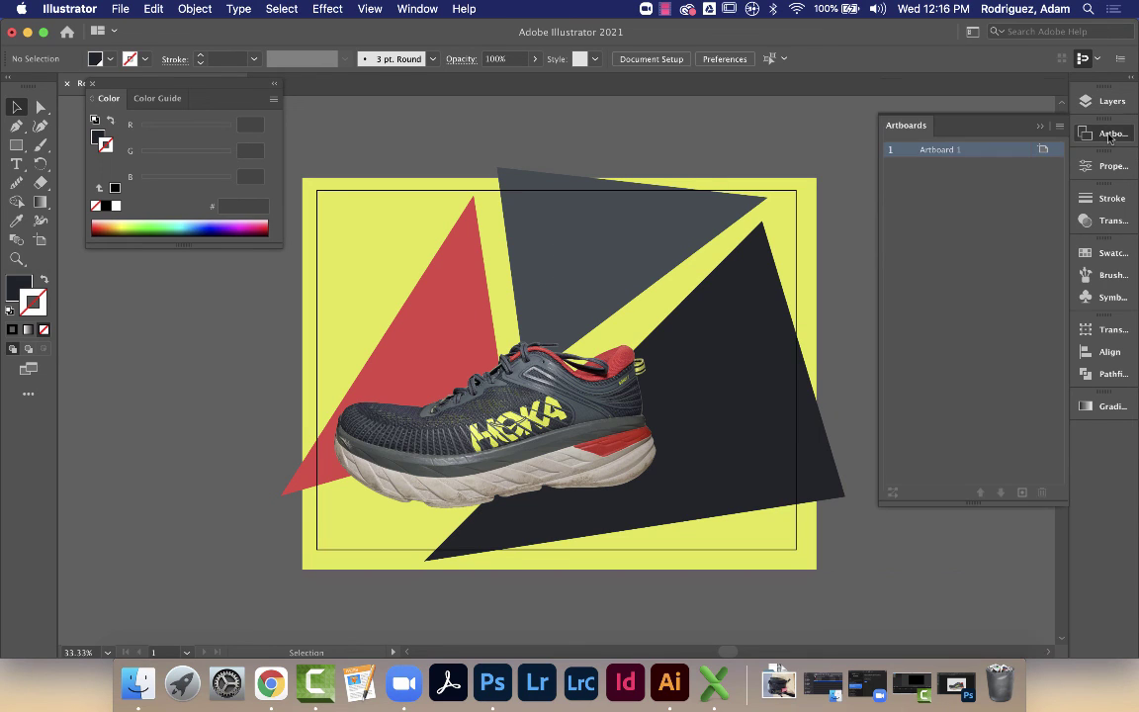
pyautogui.click(1043, 150)
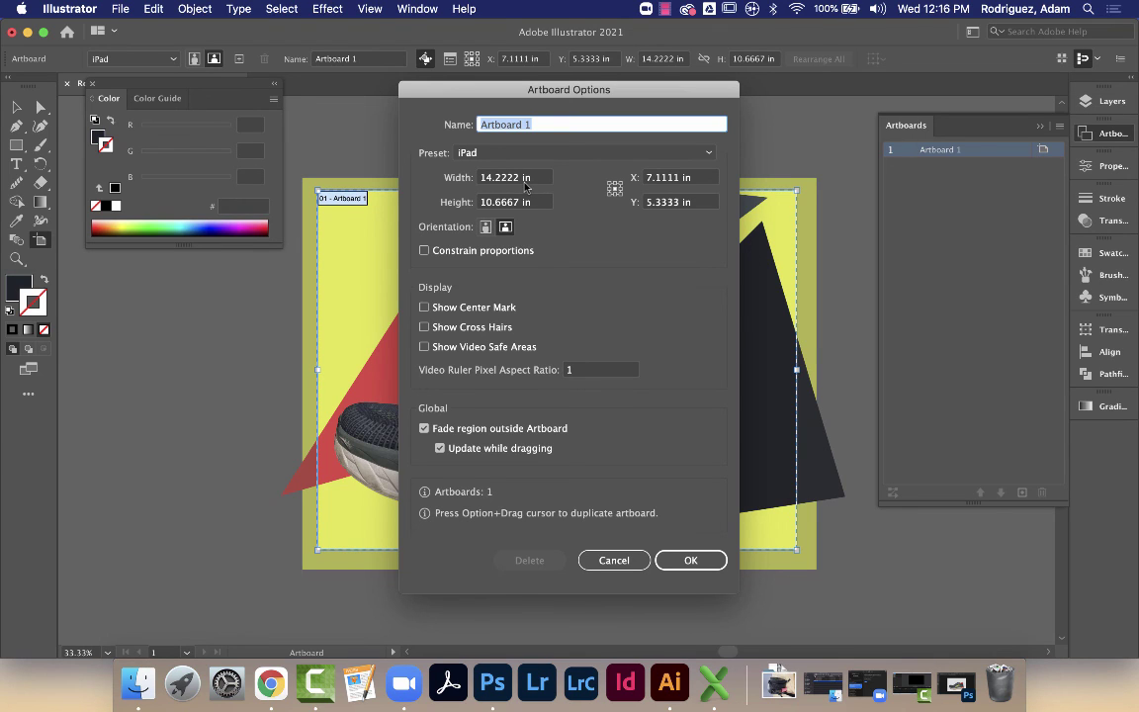
pyautogui.click(499, 203)
pyautogui.press('super+c')
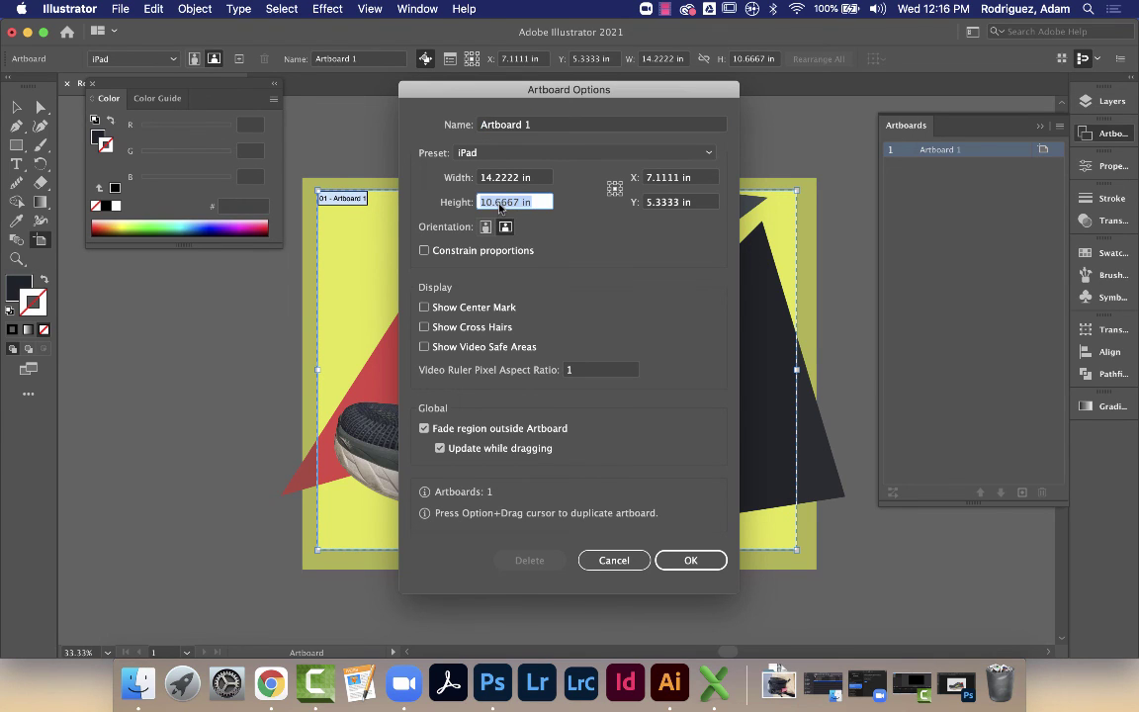
pyautogui.click(499, 178)
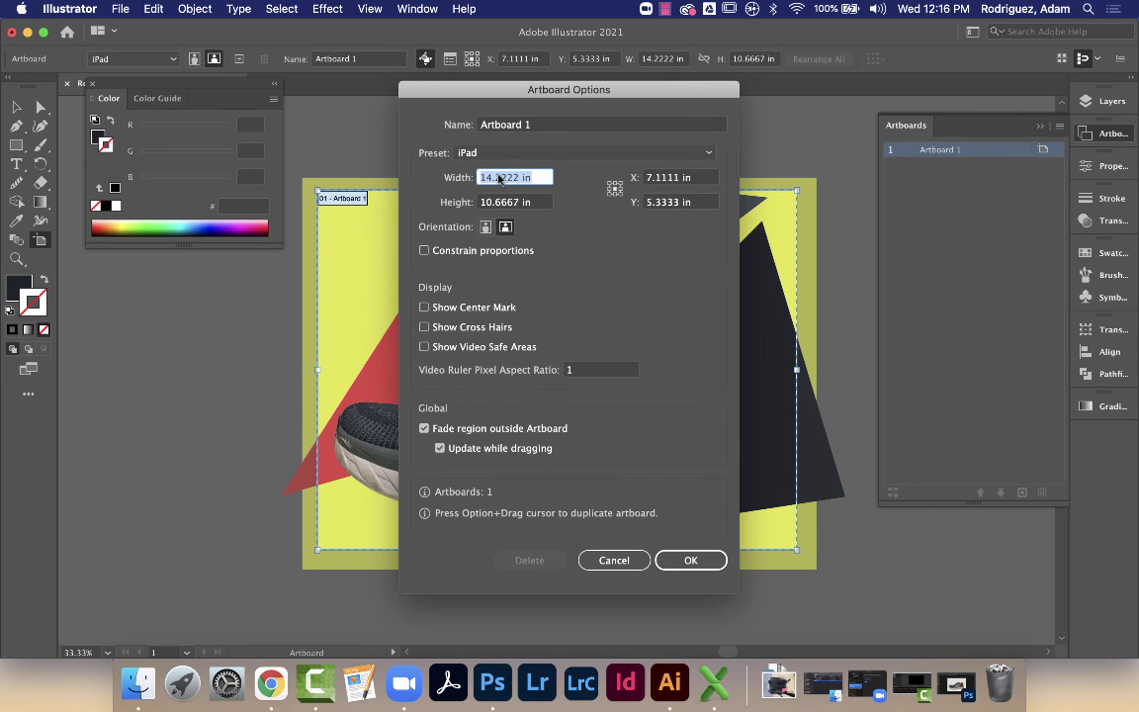
pyautogui.press('super+v')
pyautogui.click(691, 559)
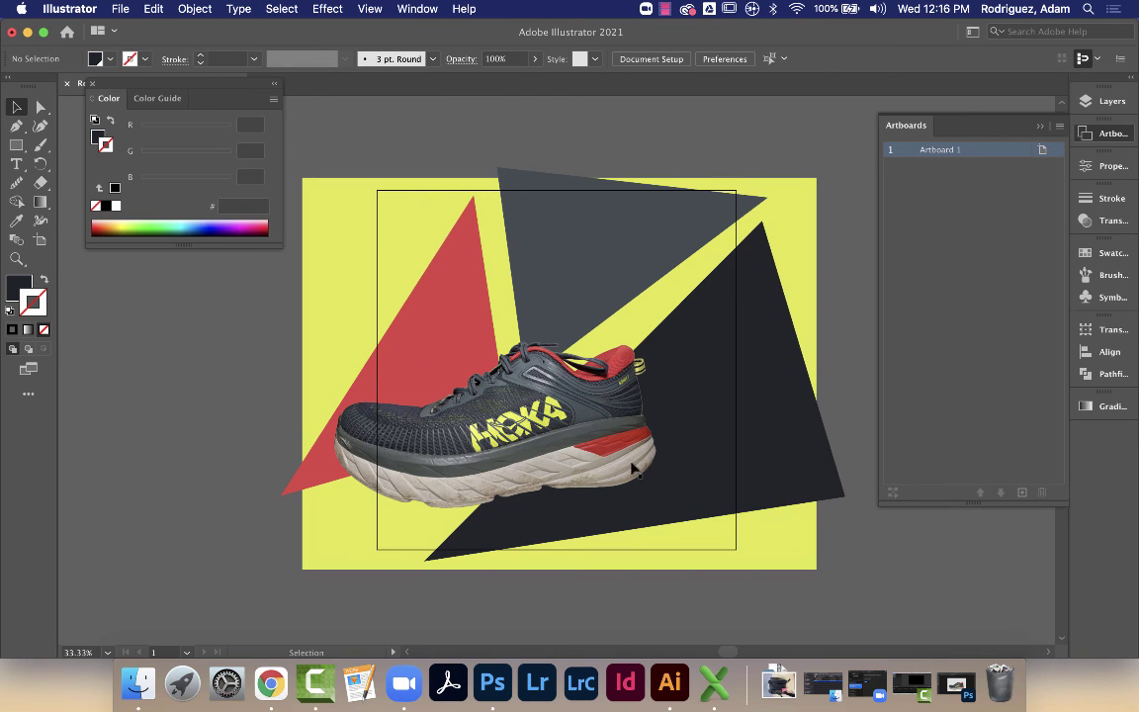
# Move the shoe down-right and scale it down to fit the square artboard's lower half
pyautogui.click(494, 416)
pyautogui.moveTo(472, 410); pyautogui.dragTo(587, 489)
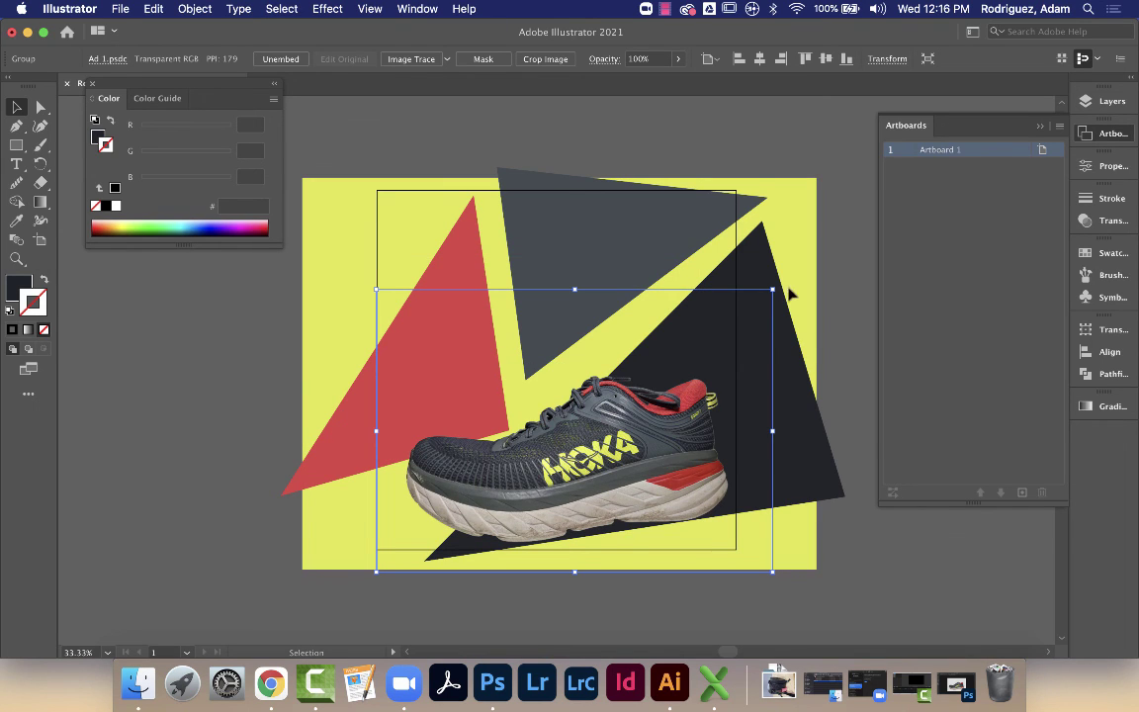
pyautogui.moveTo(772, 573); pyautogui.dragTo(718, 544)
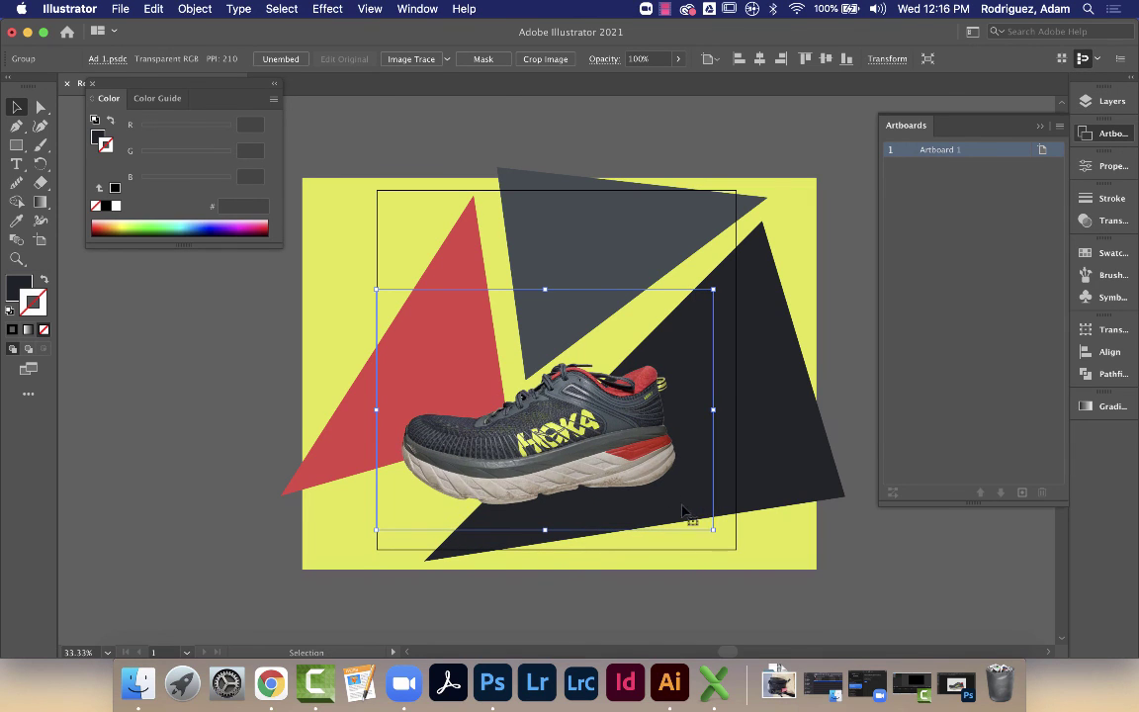
pyautogui.moveTo(636, 461); pyautogui.dragTo(624, 479)
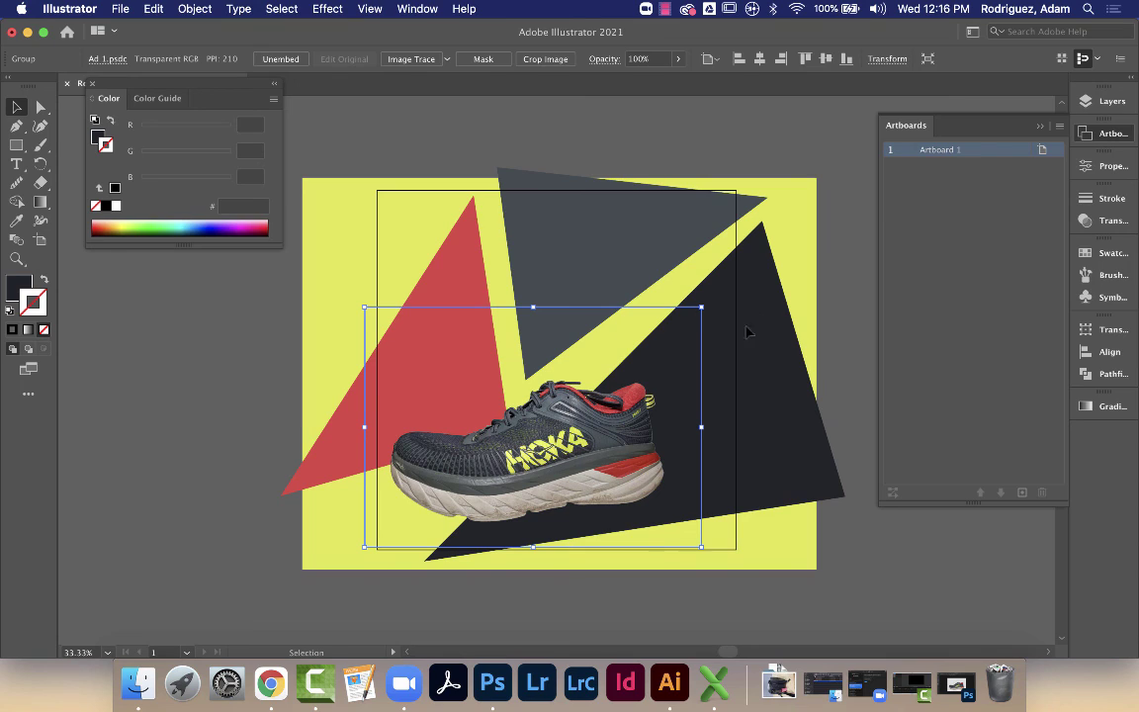